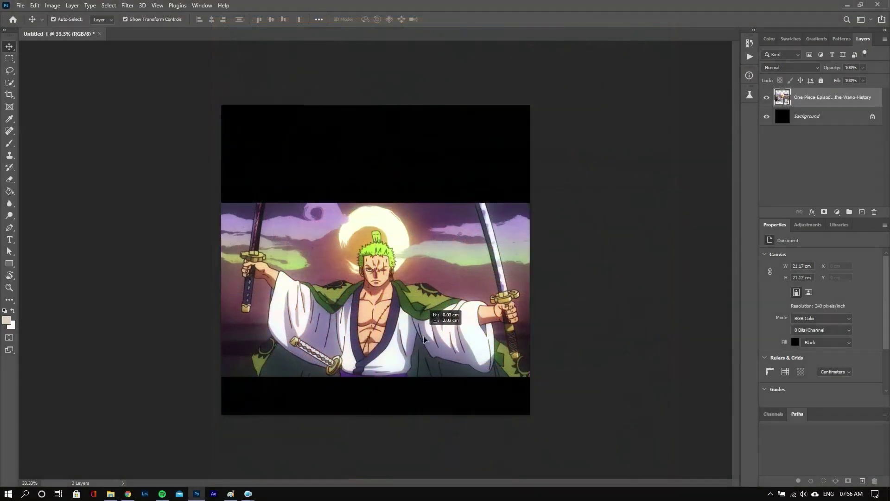
Drag the Zoro artwork down to the bottom edge of the black canvas and zoom in to 50%
mouse_move(423, 338)
left_mouse_down()
mouse_move(424, 373)
mouse_move(425, 364)
left_mouse_up()
left_click(595, 365)
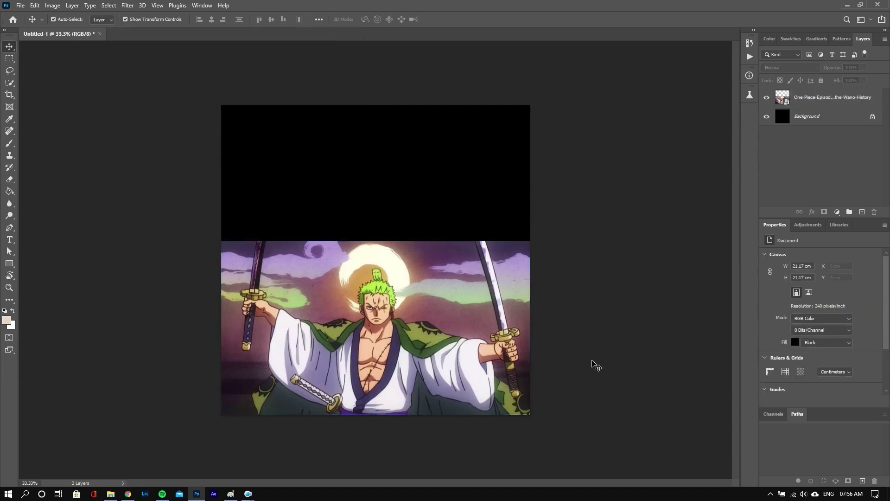
key("ctrl+plus")
scroll(558, 219, "down", 3)
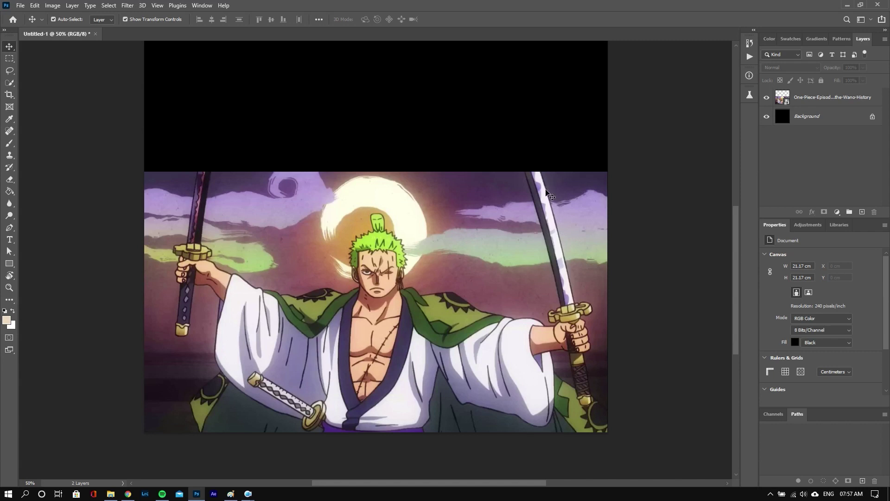
Trace a curved extension of the right sword blade up into the black area as a Pen shape
key("p")
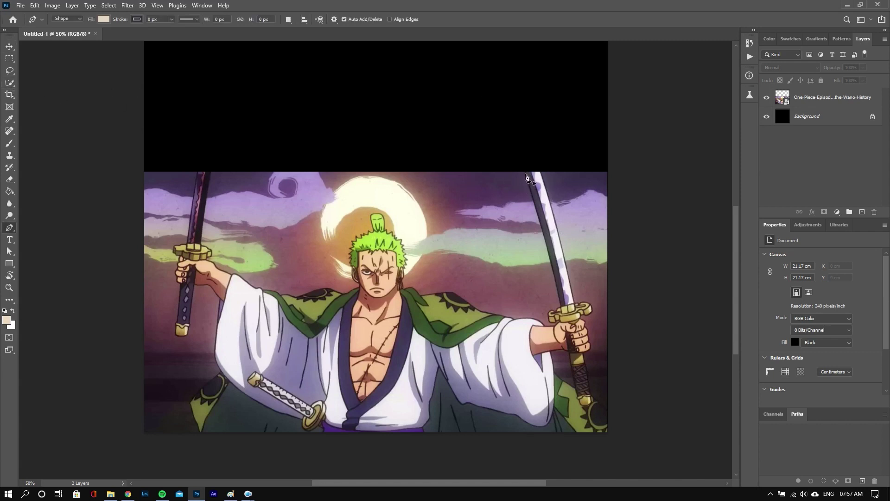
left_click(524, 171)
left_click(536, 211)
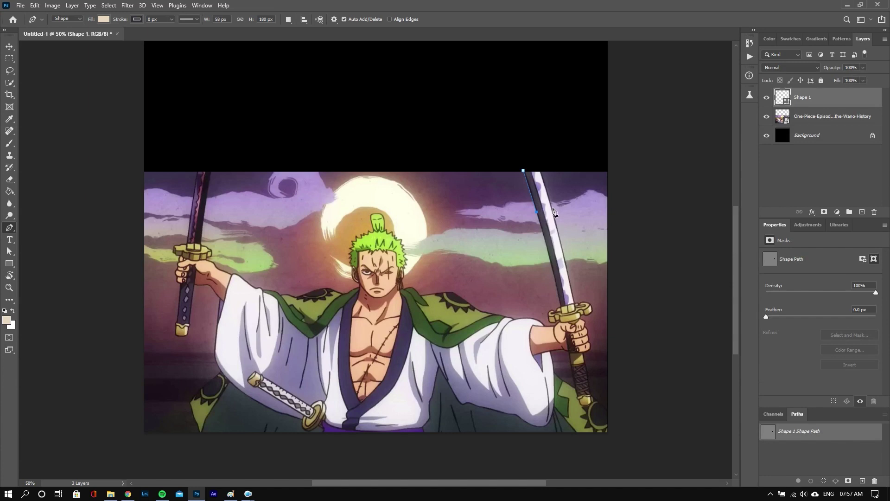
left_click_drag(504, 94, 489, 83)
left_click(481, 75)
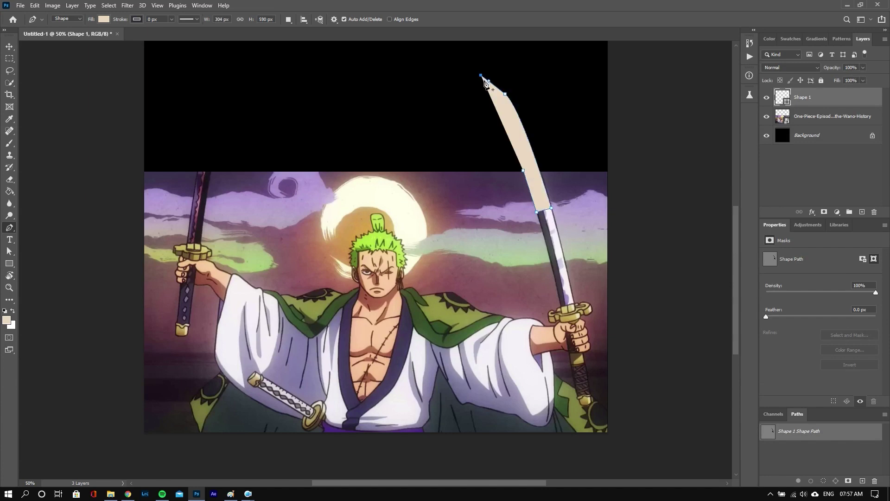
left_click_drag(537, 212, 536, 258)
Load the Shape 1 outline as a selection, duplicate the artwork layer, and hide the original and Shape 1
key("v")
left_click(594, 154)
left_click(516, 143)
left_click(783, 98, "ctrl")
left_click(812, 120)
key("ctrl+j")
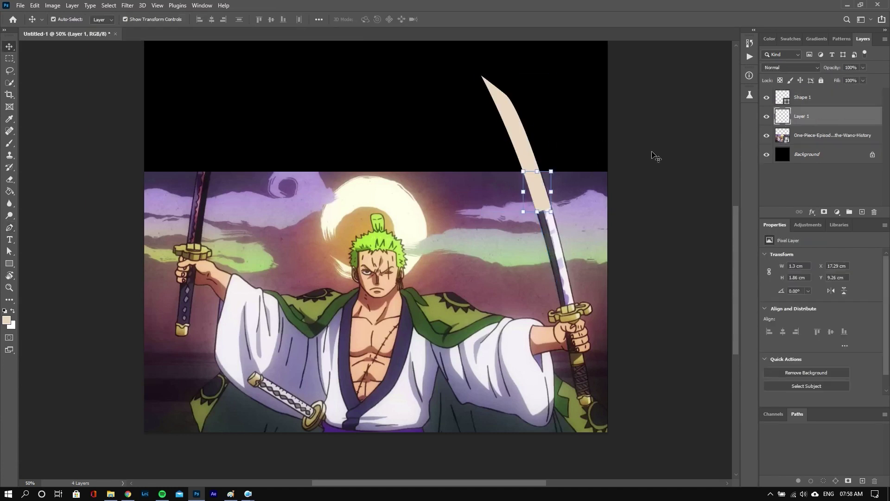
key("ctrl+z")
key("ctrl+d")
key("ctrl+j")
left_click(766, 135)
left_click(766, 97)
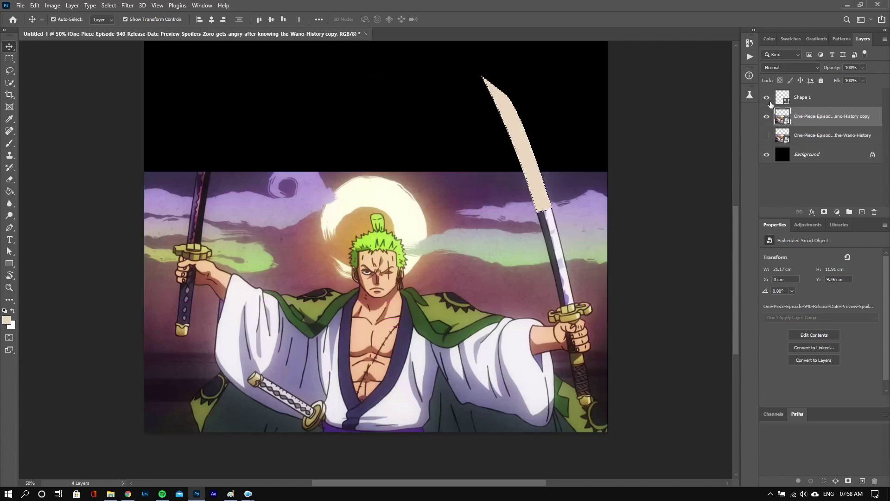
Try moving a sword piece upward with Content-Aware Move after rasterizing, then undo it
left_click(52, 6)
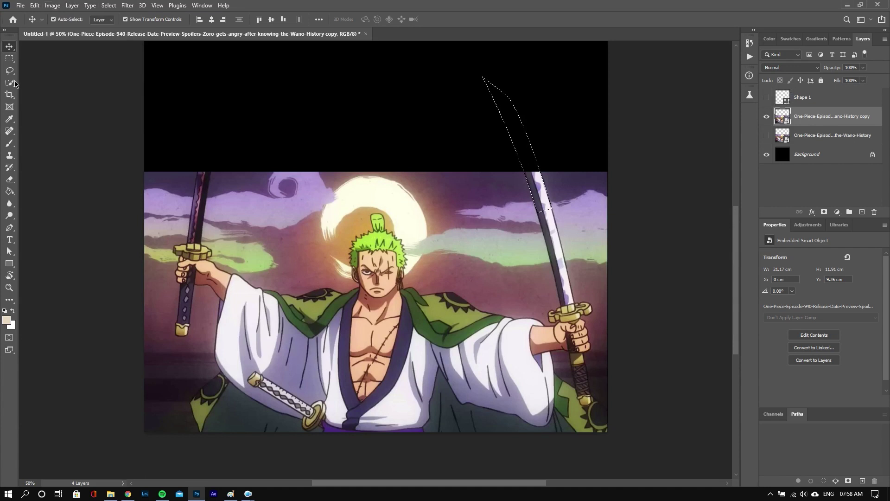
left_click(9, 157)
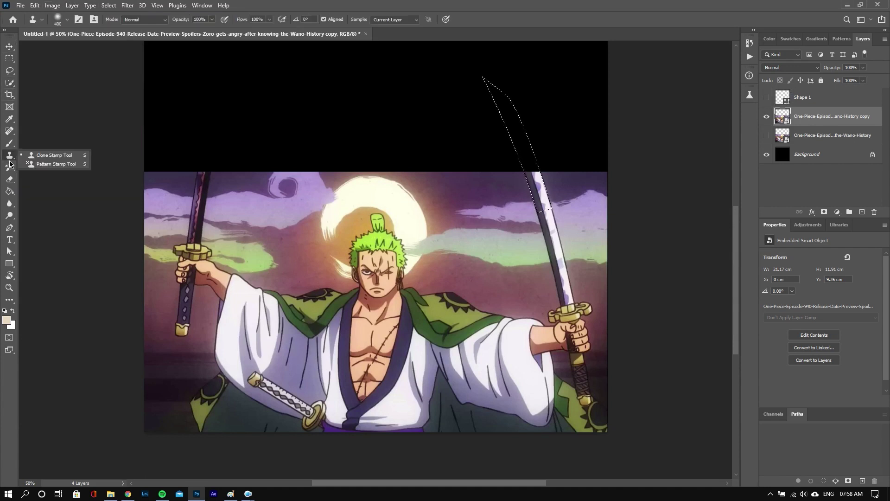
left_click(9, 131)
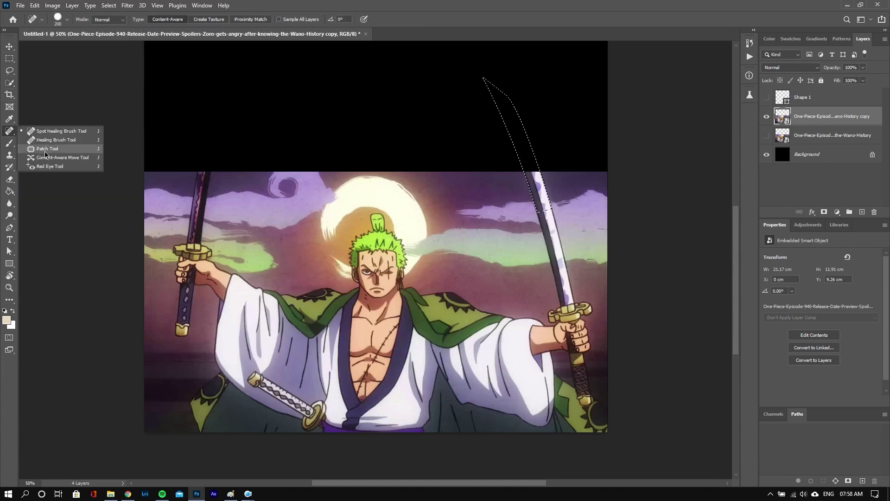
left_click(51, 157)
left_click(521, 187)
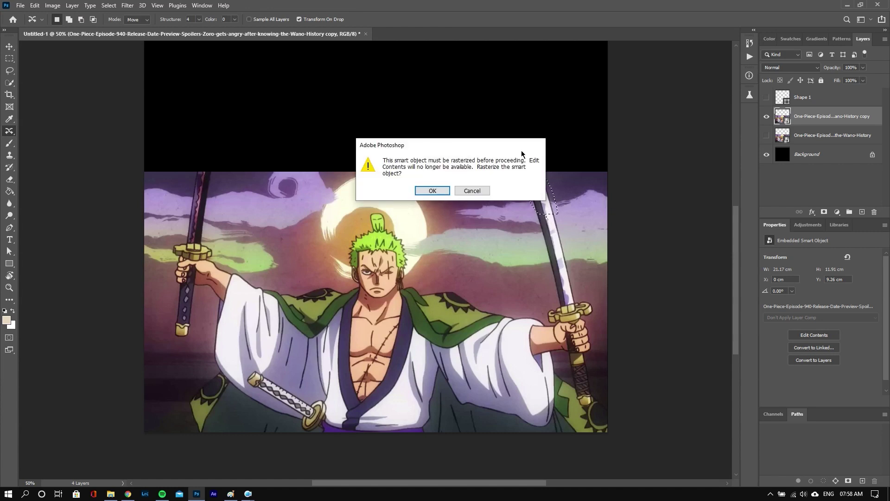
left_click(432, 191)
mouse_move(521, 187)
left_mouse_down()
mouse_move(546, 149)
mouse_move(496, 165)
left_mouse_up()
left_click(9, 46)
left_click(46, 45)
key("ctrl+z")
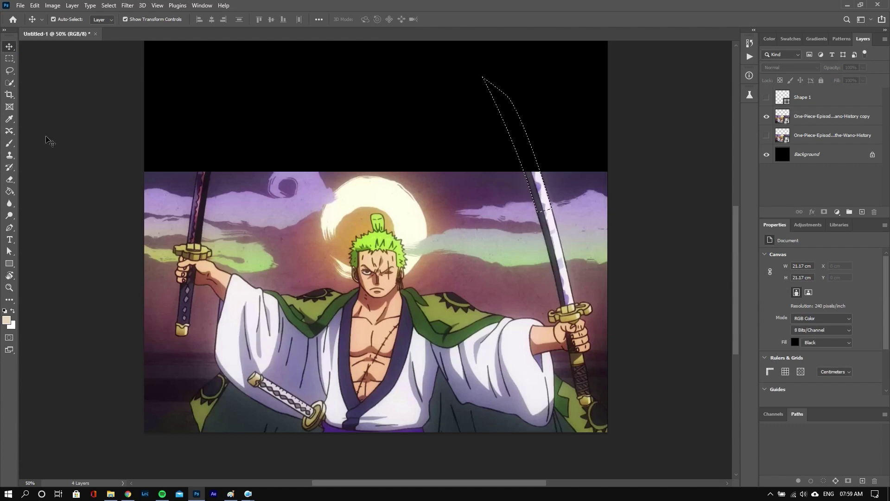
Rasterize the duplicated artwork layer and heal sword texture into the right blade outline
left_click(10, 131)
left_click(46, 147)
left_click(9, 131)
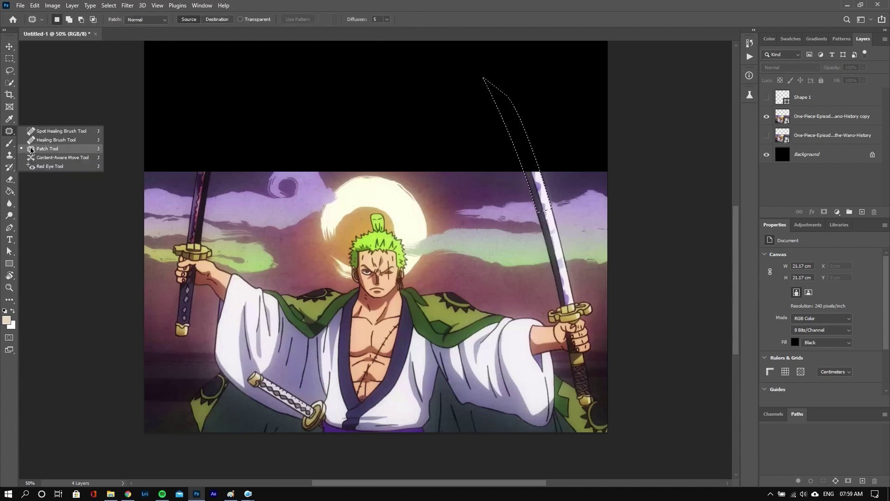
left_click(47, 138)
left_click(536, 181)
key("Return")
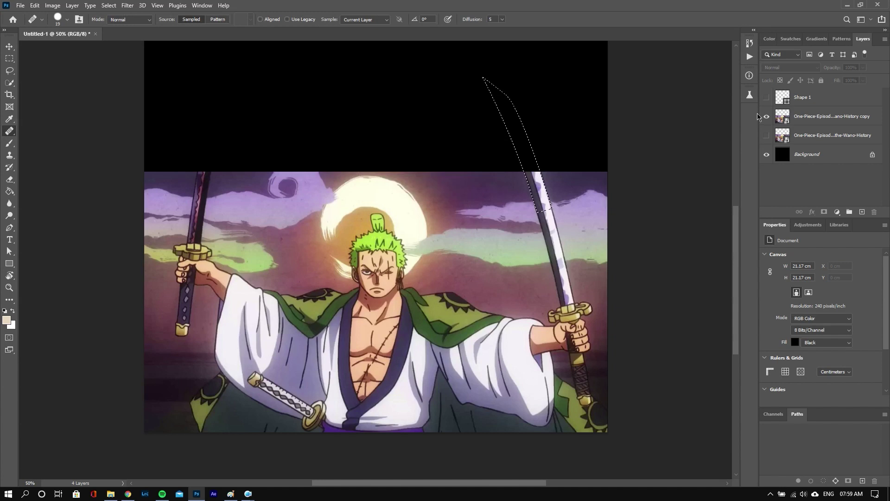
left_click(830, 116)
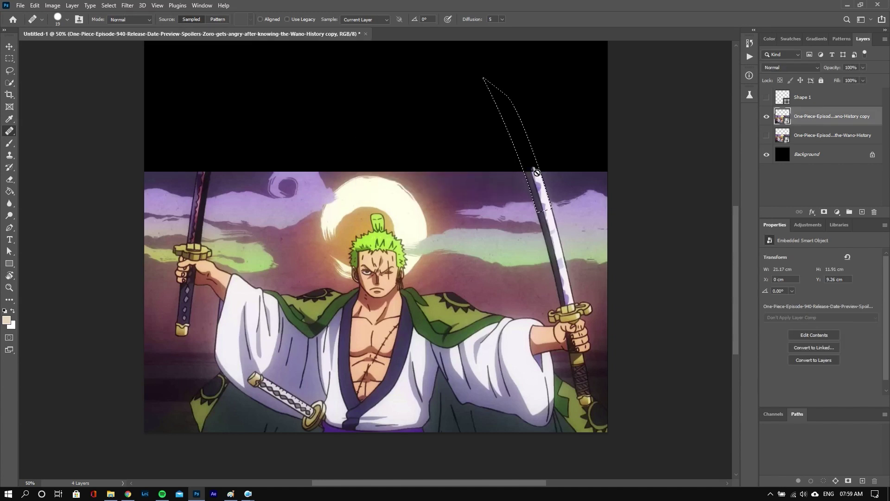
left_click(537, 173)
key("Return")
left_click(520, 142)
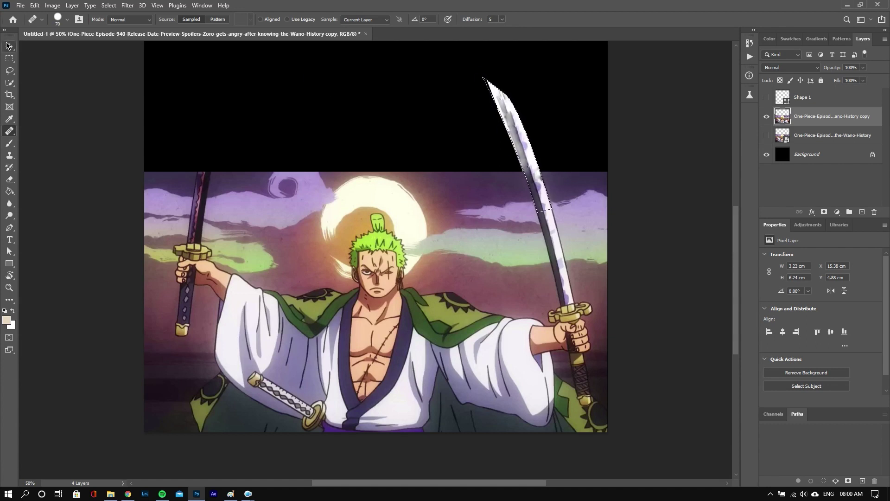
Refine the right blade with a smaller black brush, then deselect the outline
key("b")
key("bracketleft")
key("bracketleft")
key("bracketleft")
key("d")
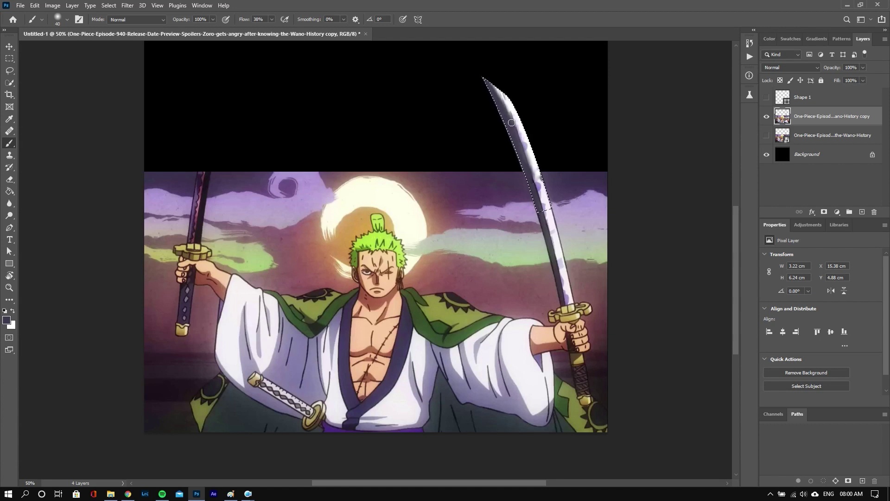
key("v")
key("ctrl+d")
left_click(660, 153)
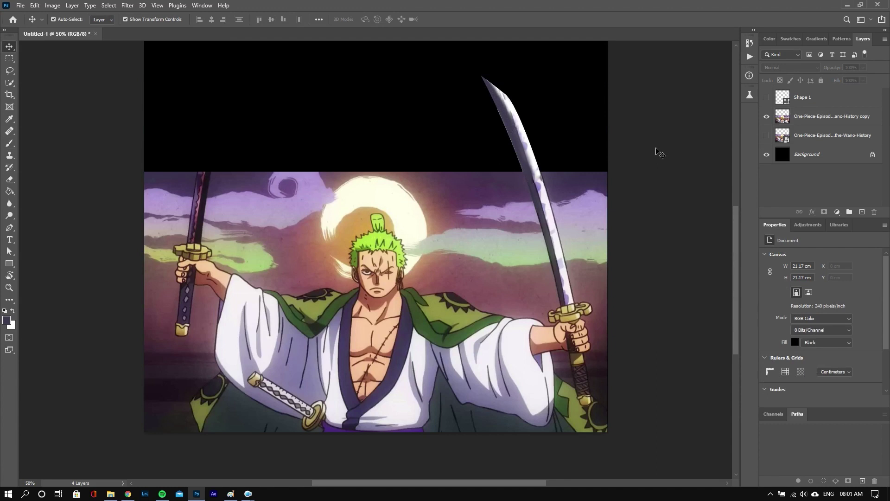
Quick-select the left sword's upper blade, copy it to a new layer, and raise it into the black area
scroll(660, 153, "up", 2)
scroll(660, 153, "up", 2)
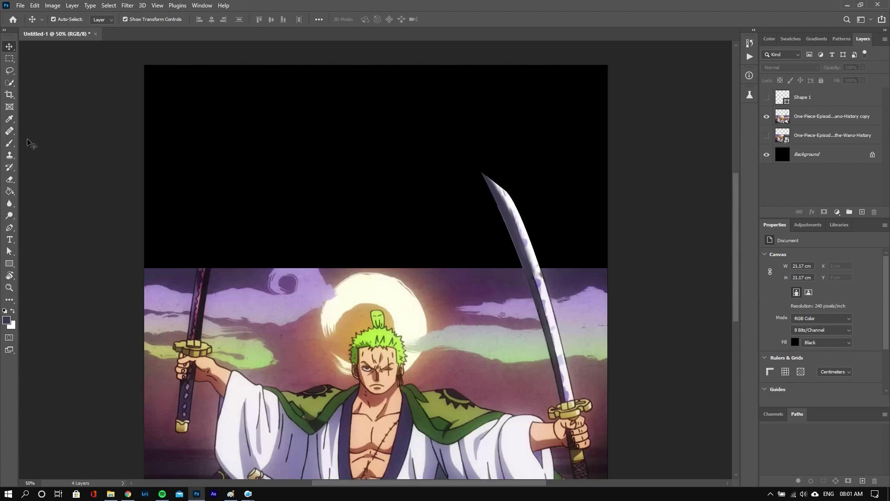
left_click(9, 82)
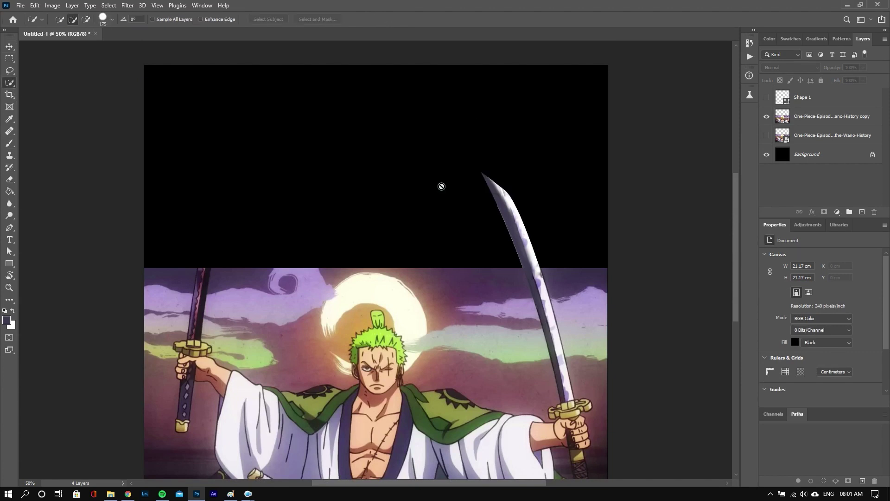
key("bracketleft")
key("bracketleft")
key("bracketleft")
left_click_drag(209, 278, 209, 288)
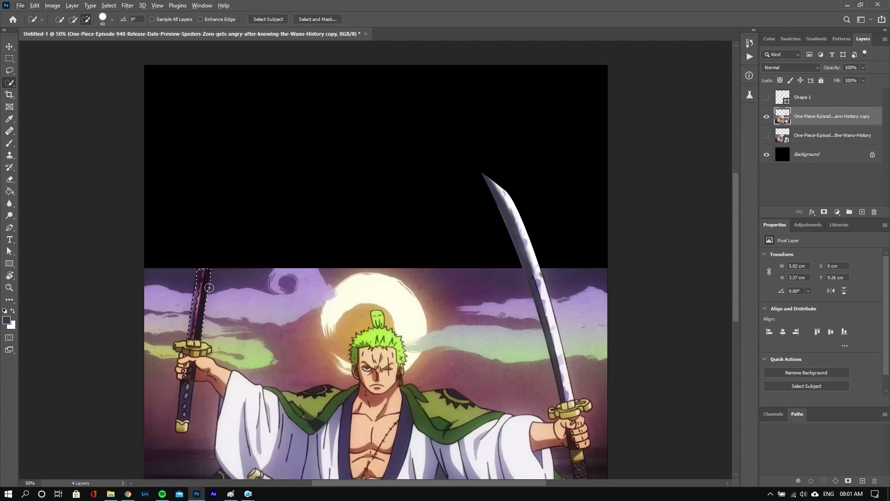
key("alt")
key("ctrl+j")
key("v")
left_click_drag(204, 288, 220, 220)
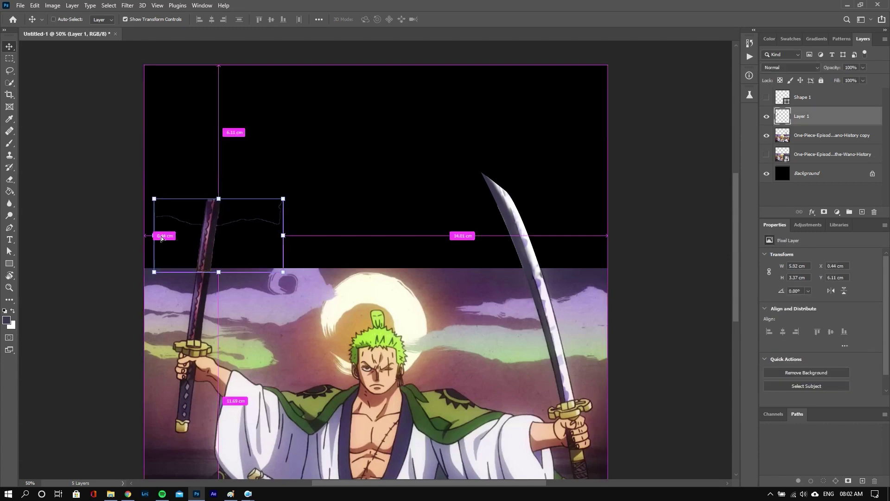
Copy the blade piece to Layer 2, hide Layer 1, and erase a faint stray stroke
left_click(11, 85)
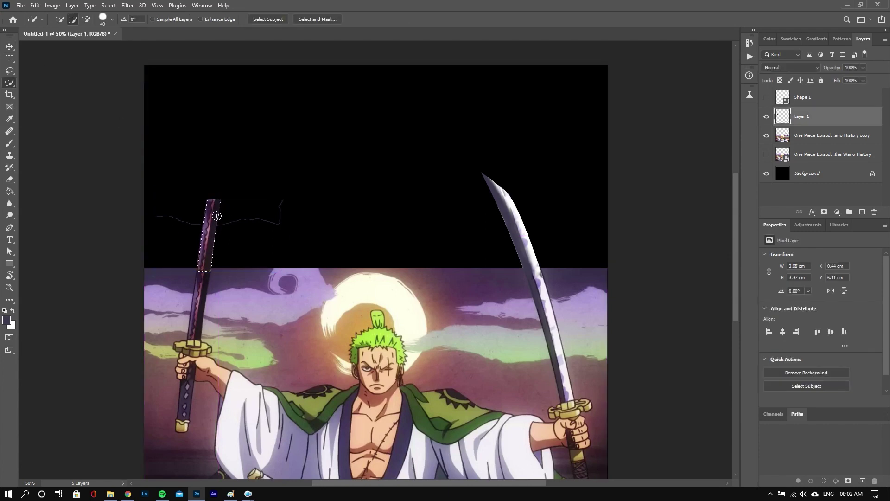
key("ctrl+j")
left_click(767, 135)
key("ctrl+t")
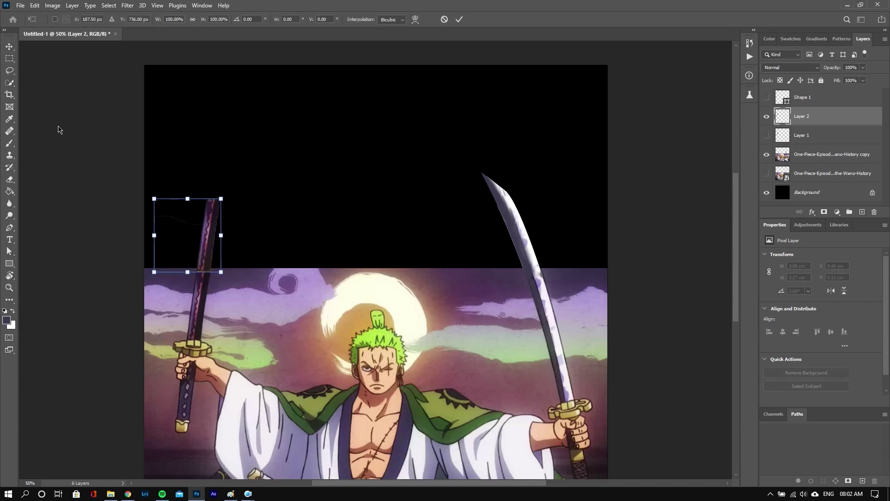
key("Return")
key("e")
left_click_drag(119, 183, 192, 249)
key("bracketleft")
key("bracketleft")
key("bracketleft")
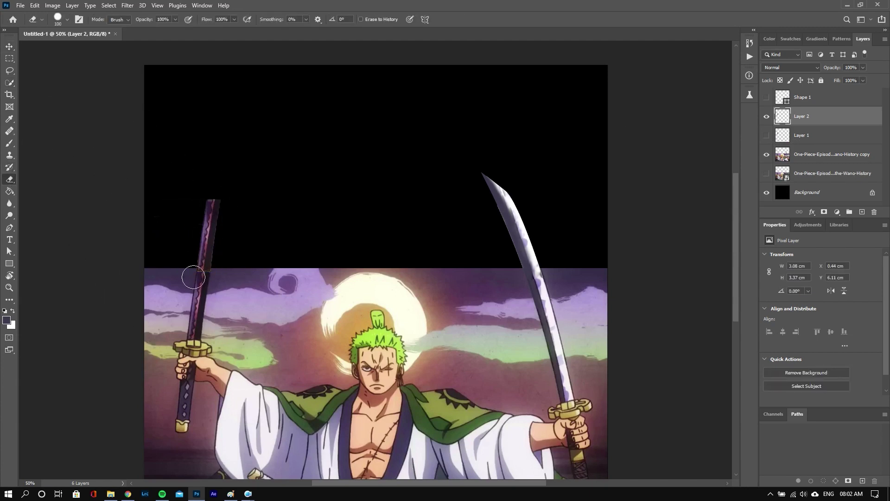
Stretch the Layer 2 sword piece taller with a slight tilt and commit the transform
key("v")
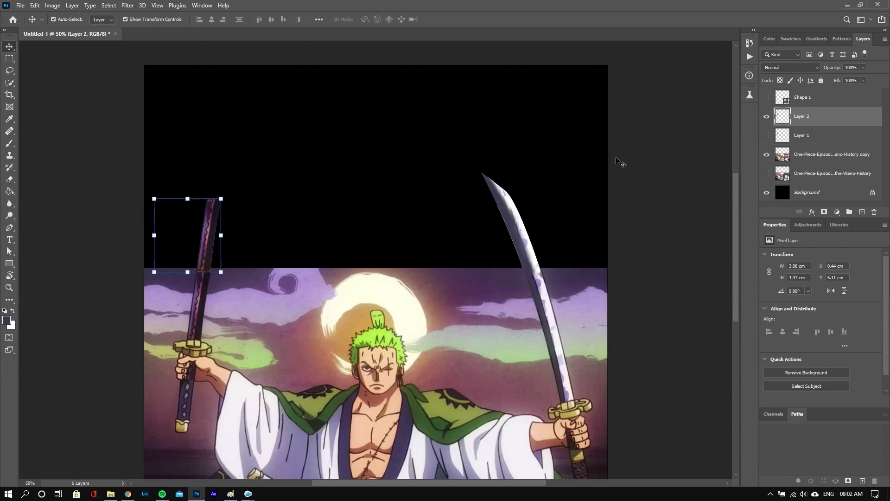
key("e")
left_click_drag(219, 214, 211, 234)
key("ctrl+z")
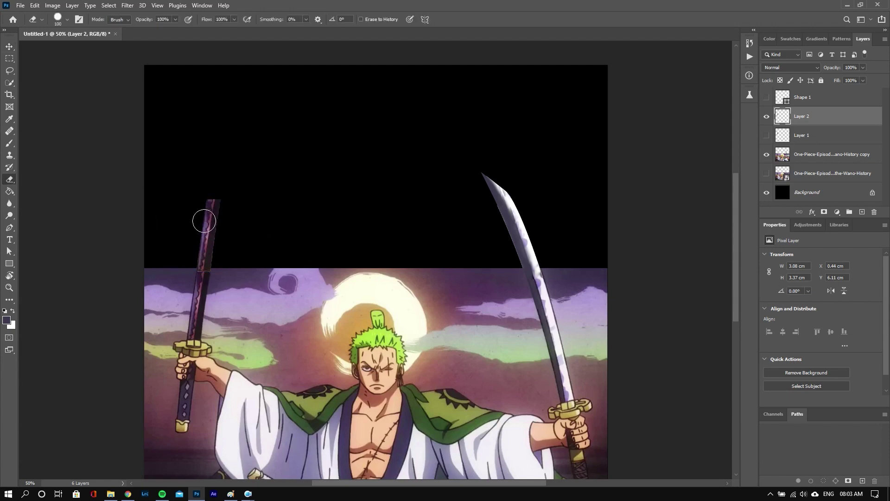
key("v")
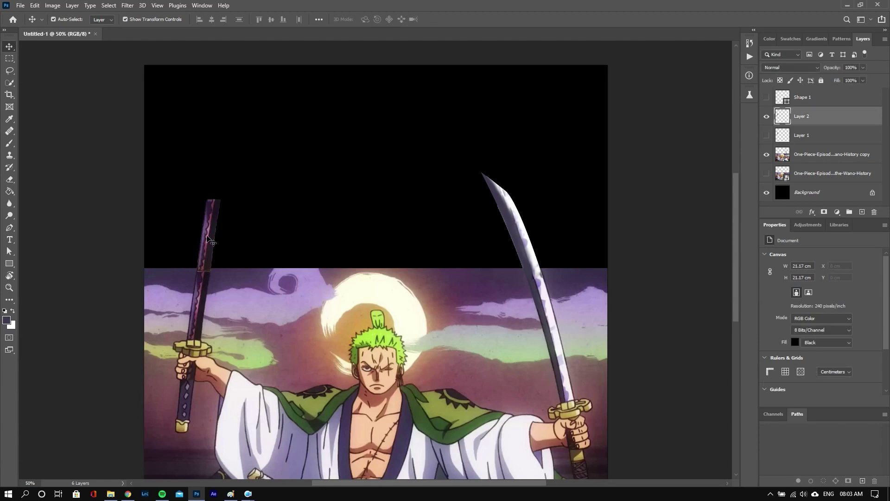
left_click_drag(209, 198, 219, 134)
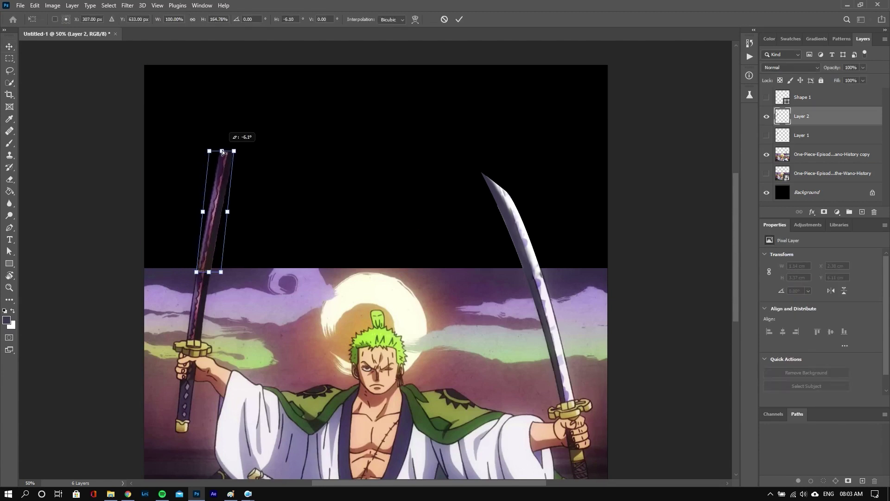
left_click(284, 198)
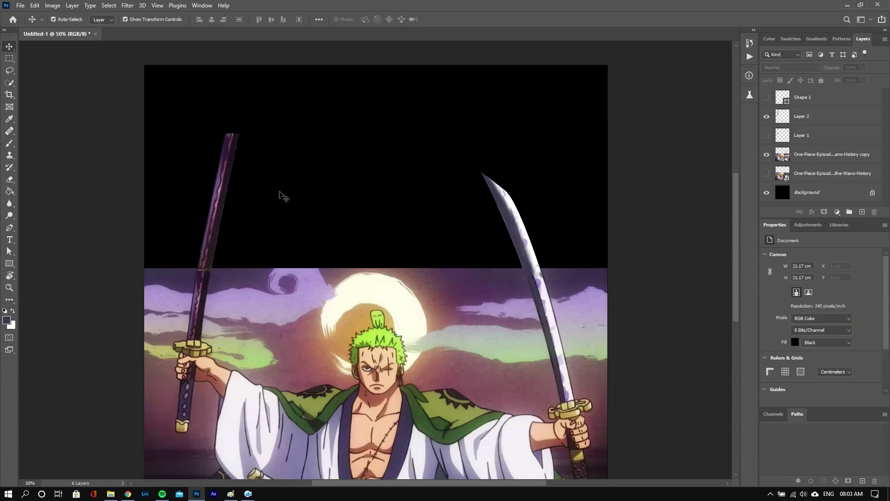
left_click(227, 175)
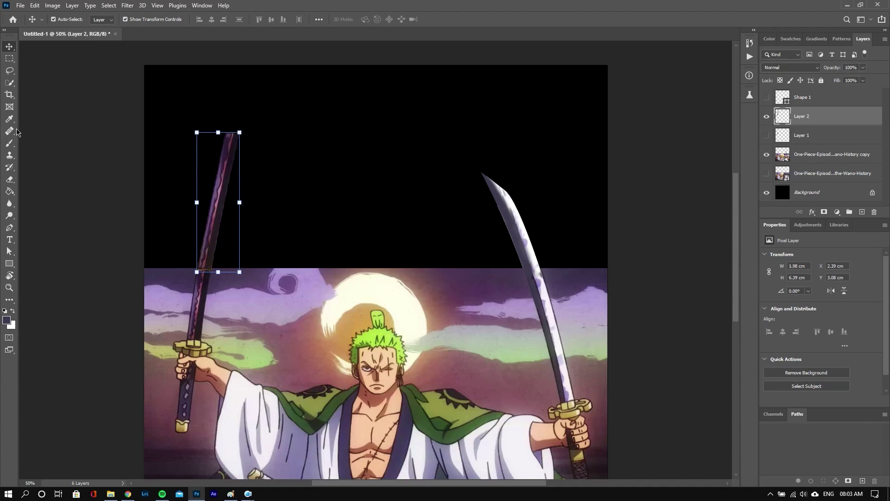
Browse the toolbar's tool groups looking for the Pen tool
left_click(9, 155)
left_click(10, 180)
left_click(9, 203)
left_click(10, 216)
left_click(9, 228)
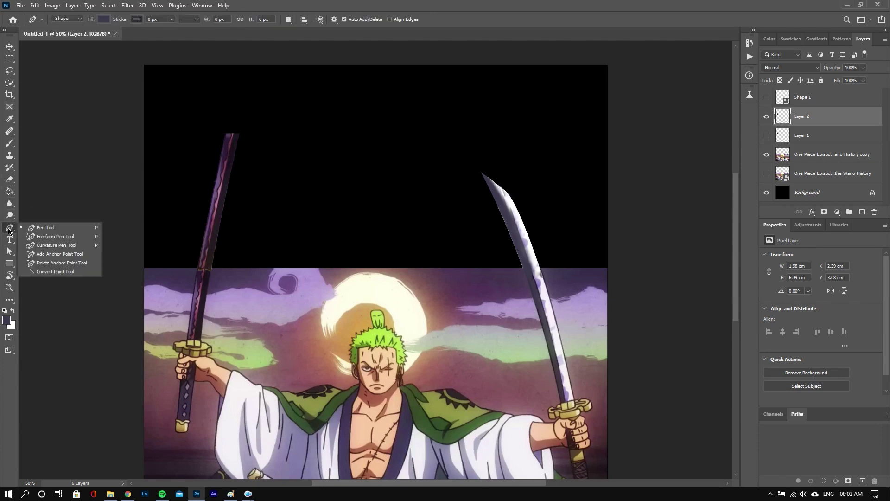
right_click(10, 276)
left_click(46, 287)
left_click(9, 120)
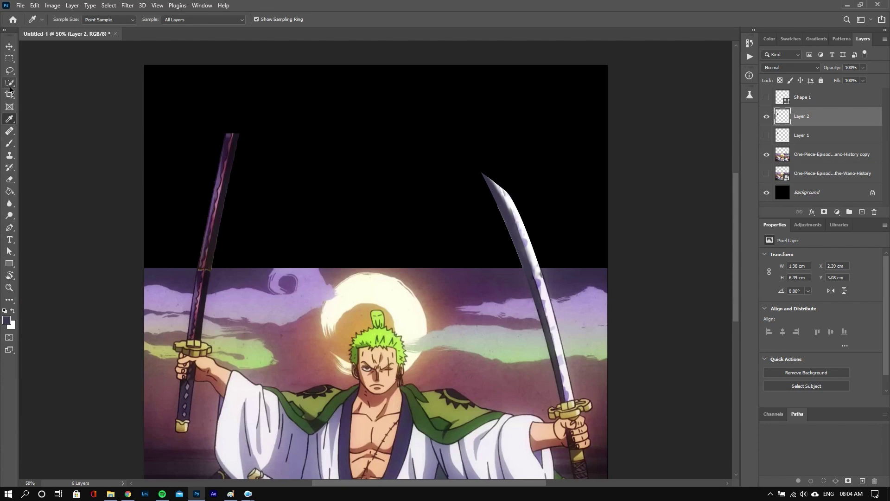
key("v")
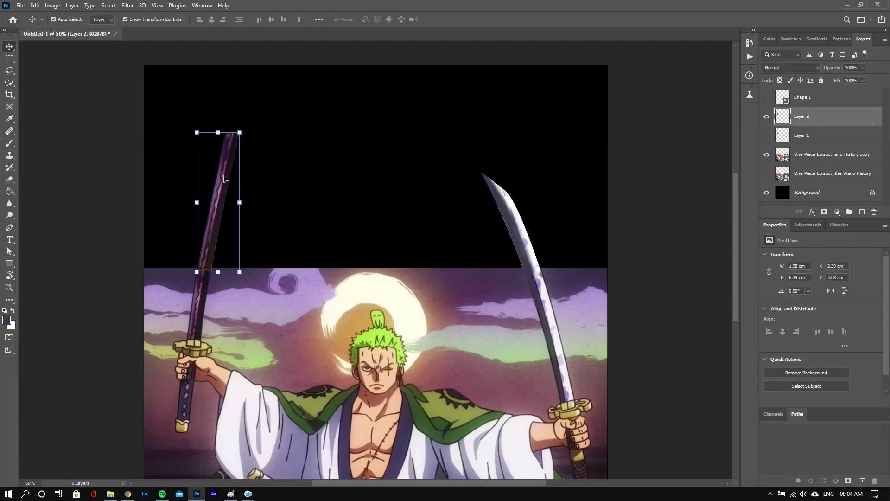
Trace a curved, sharp-tipped blade outline from the left sword's base to its tip and back, then hide it
key("p")
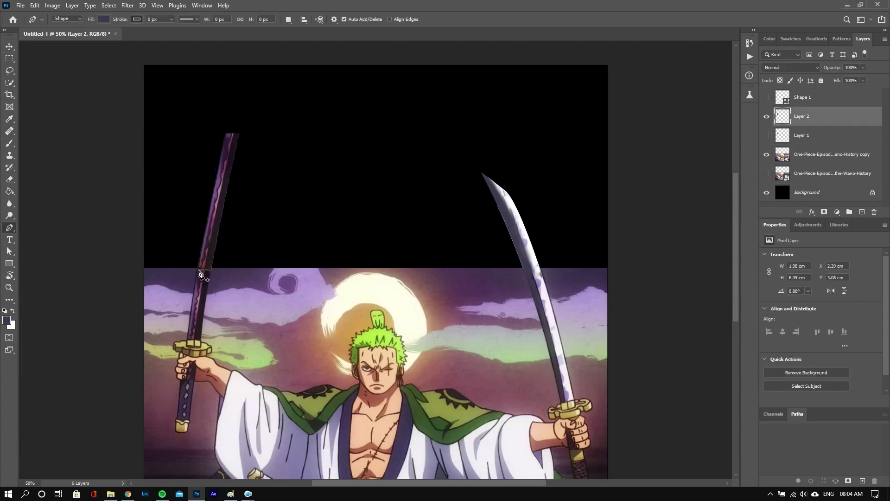
left_click(198, 269)
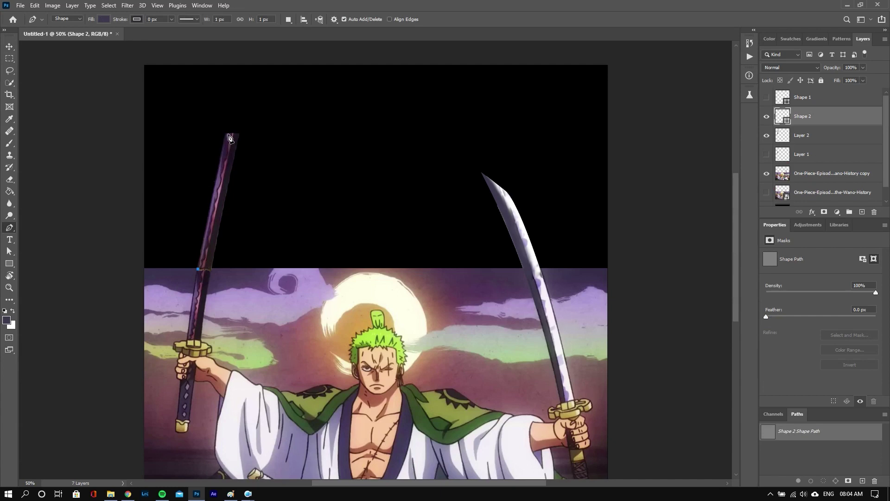
left_click_drag(245, 111, 273, 92)
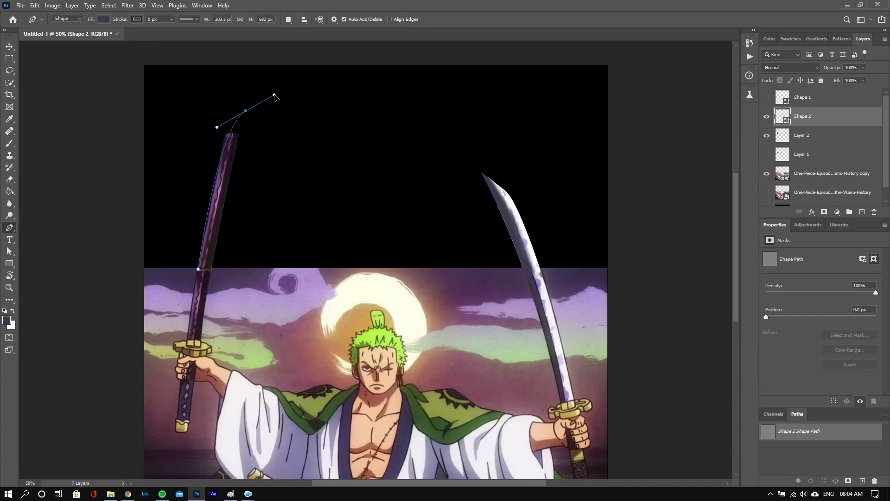
left_click(245, 111, "alt")
left_click_drag(211, 268, 210, 292)
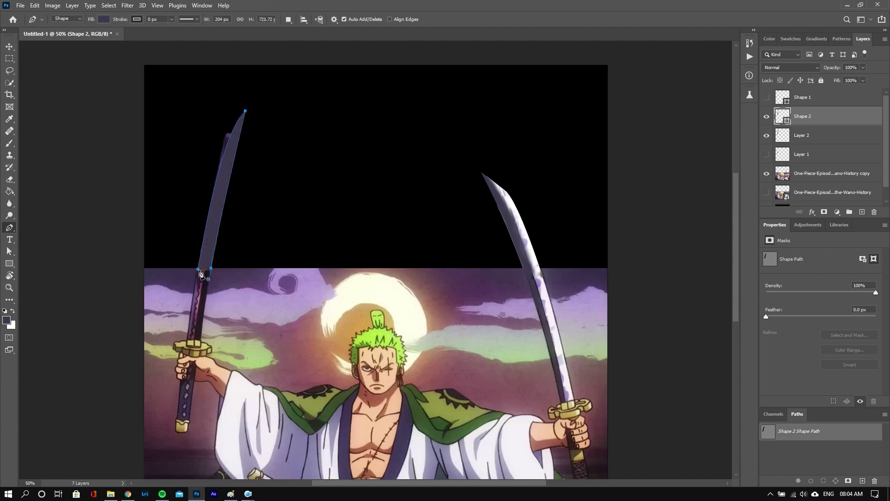
left_click(211, 269, "alt")
key("v")
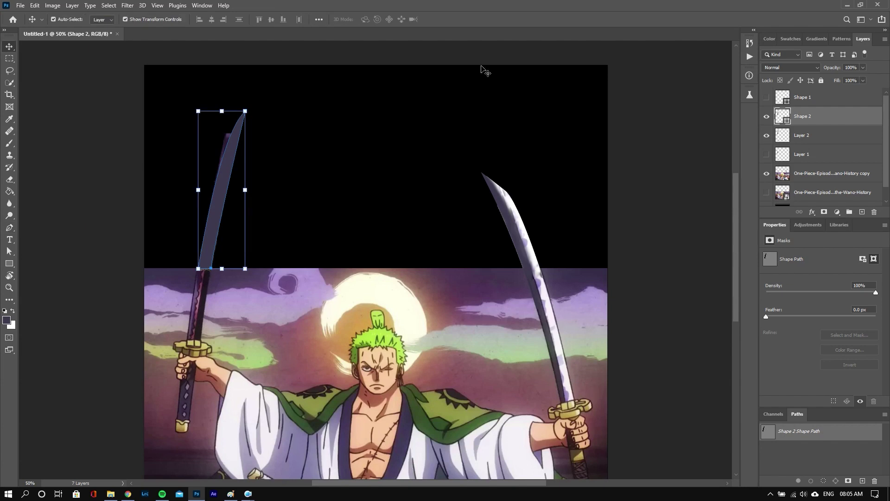
left_click(766, 115)
Add a new blade layer and try a Healing Brush stroke near the tip, then undo it
left_click(801, 134)
key("ctrl+j")
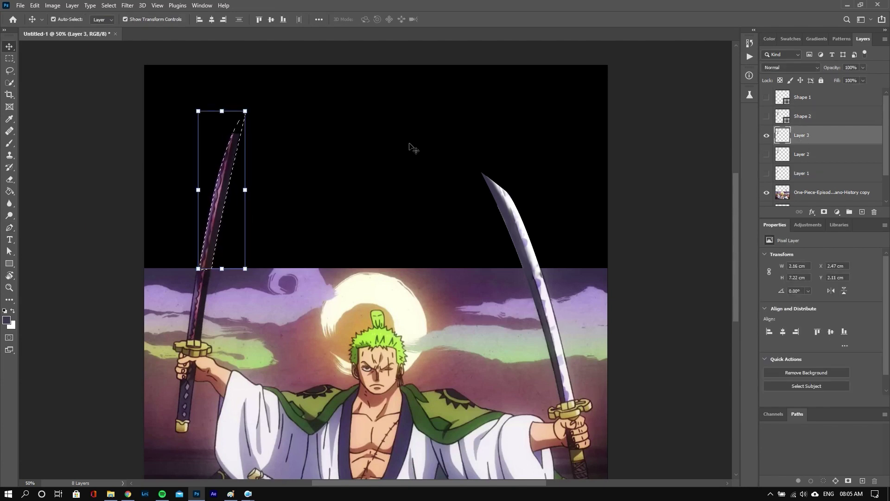
right_click(9, 131)
left_click(47, 130)
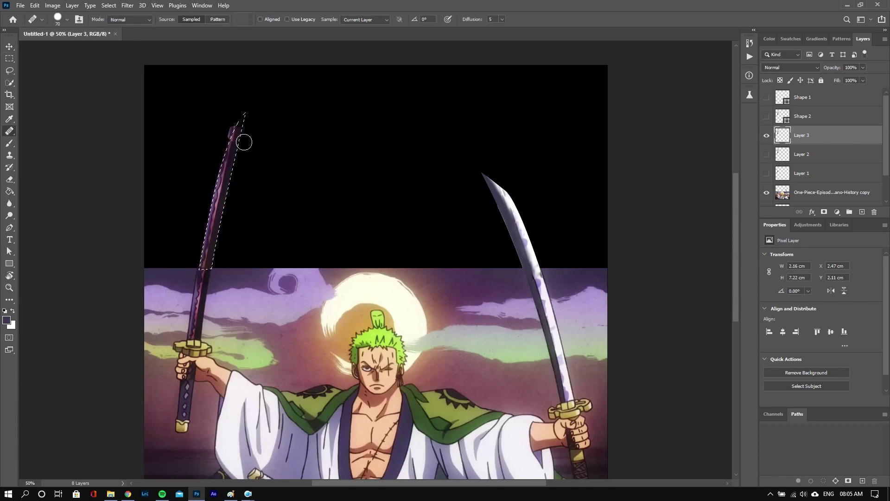
left_click_drag(244, 143, 254, 93)
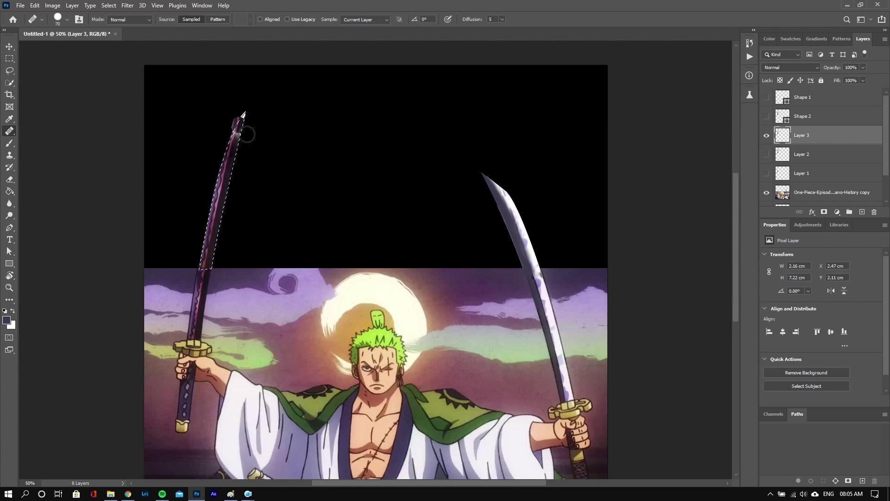
key("ctrl+z")
Add a layer mask to Layer 3 and paint the blade, then zoom out and select all layers
key("i")
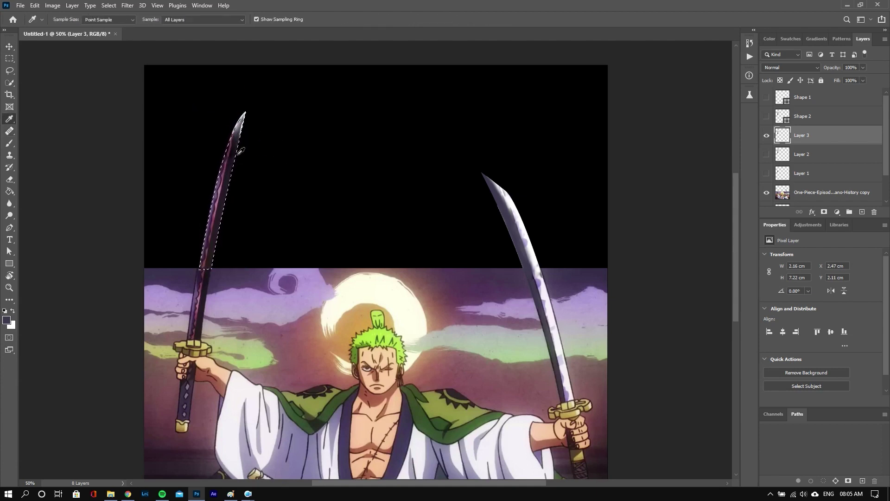
key("b")
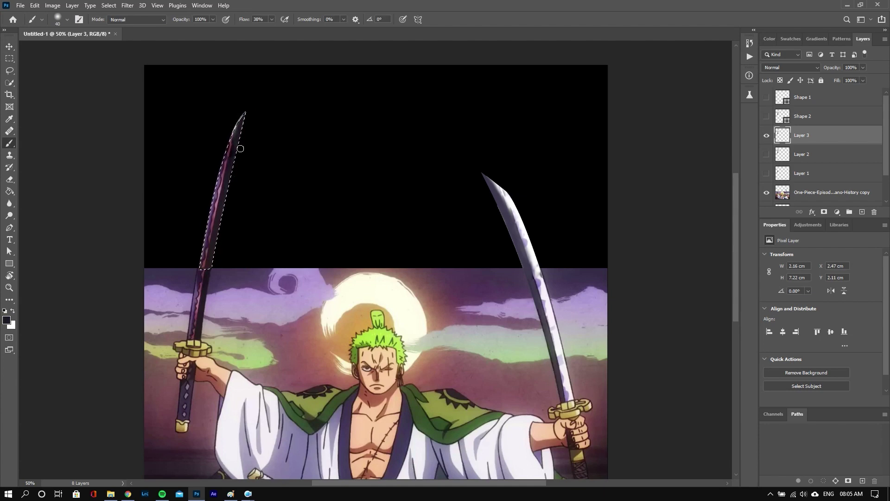
key("v")
left_click(284, 216)
left_click(766, 135)
left_click(792, 138)
left_click(823, 211)
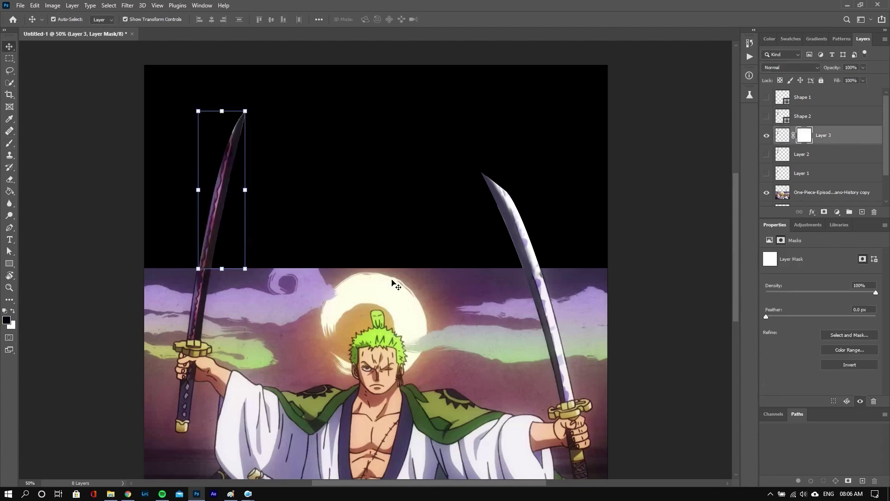
key("b")
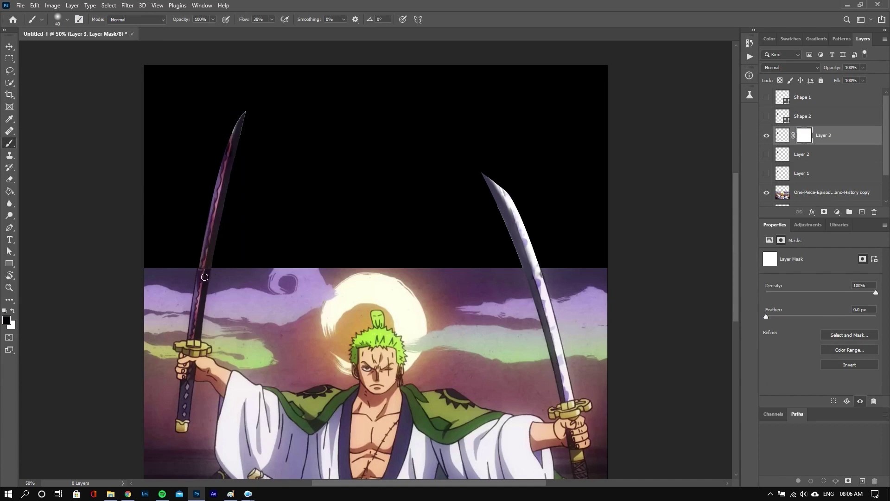
key("v")
left_click(376, 266)
key("ctrl+minus")
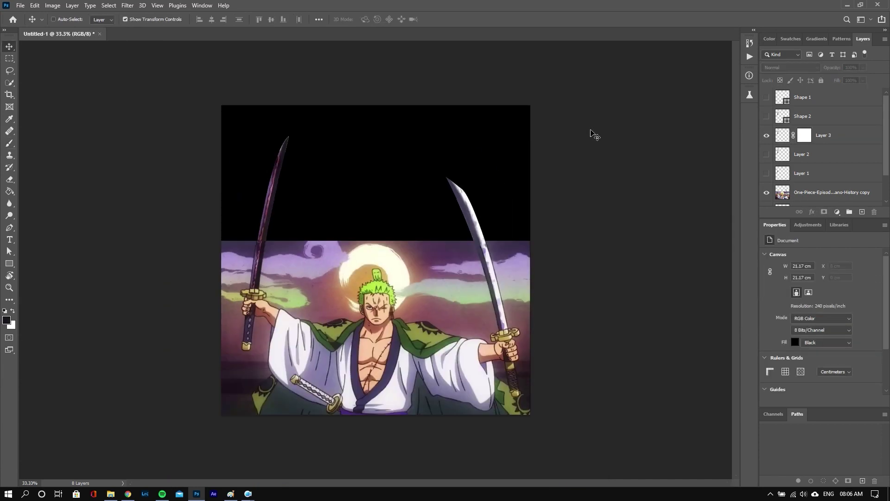
key("ctrl+alt+a")
Group the layers, stamp all visible artwork into Layer 4, and duplicate it
key("ctrl+g")
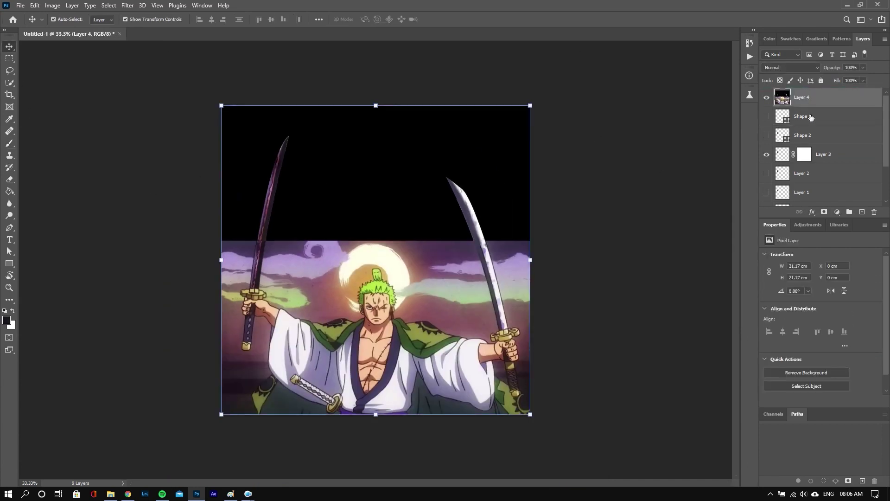
key("ctrl+alt+shift+e")
left_click(817, 179)
key("ctrl+plus")
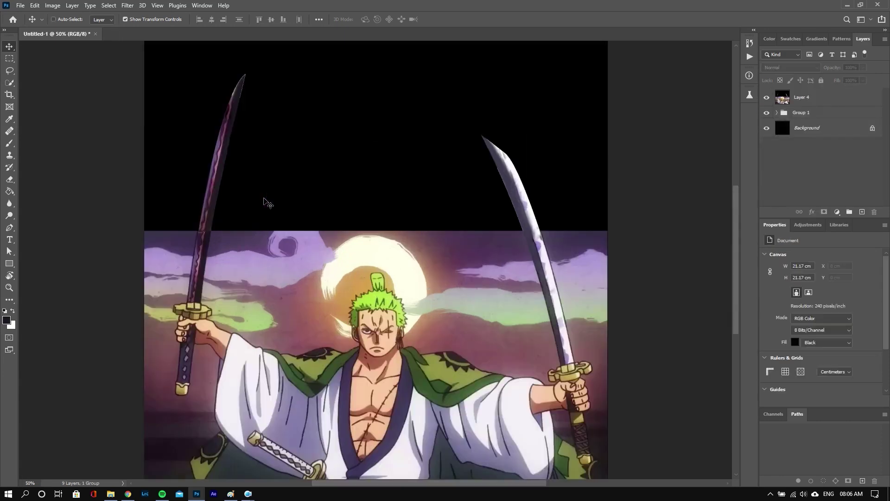
left_click(10, 83)
key("ctrl+j")
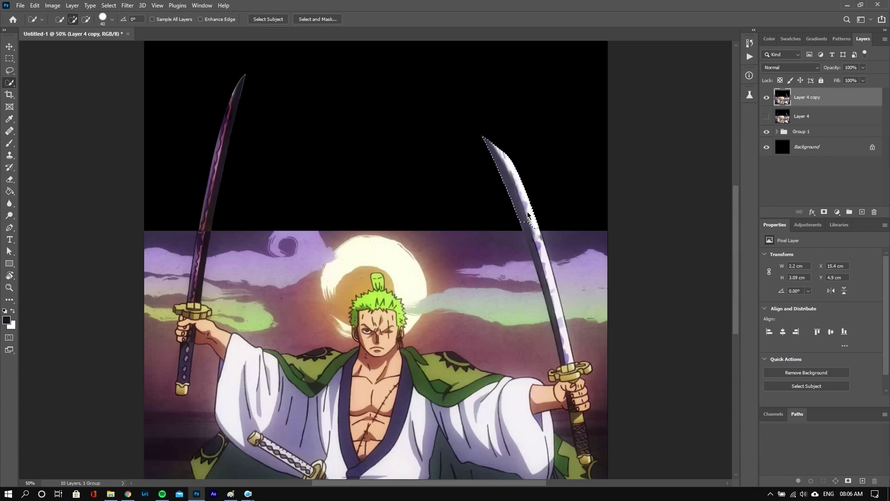
Quick-select the right sword blade, right hand and sleeve, and the white robe and chest
mouse_move(491, 149)
left_mouse_down()
mouse_move(551, 286)
mouse_move(580, 381)
left_mouse_up()
key("bracketright")
key("bracketright")
key("bracketright")
mouse_move(580, 380)
left_mouse_down()
mouse_move(534, 463)
mouse_move(602, 433)
left_mouse_up()
key("alt")
scroll(610, 437, "down", 2)
key("alt")
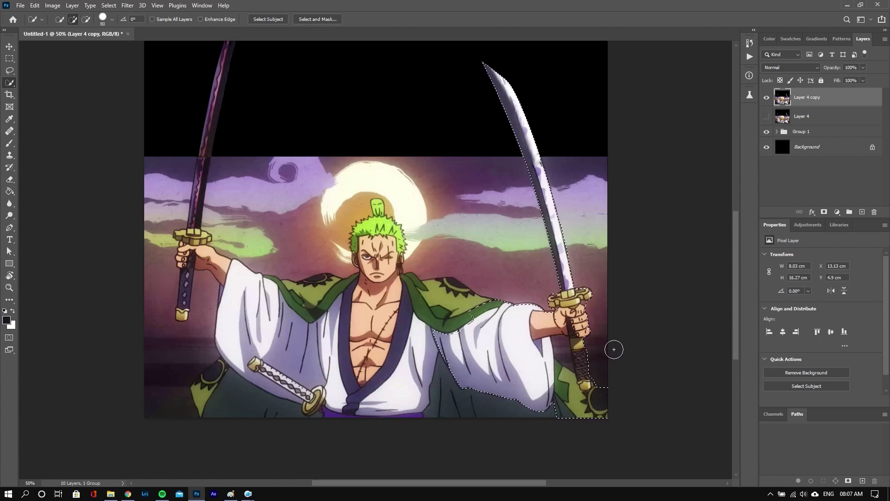
mouse_move(516, 411)
left_mouse_down()
mouse_move(392, 400)
mouse_move(371, 256)
mouse_move(398, 268)
left_mouse_up()
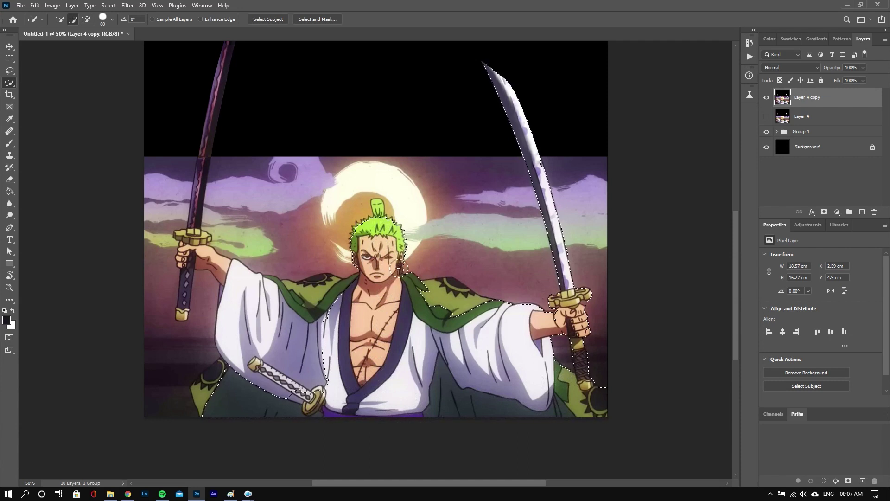
key("bracketleft")
key("bracketleft")
key("bracketleft")
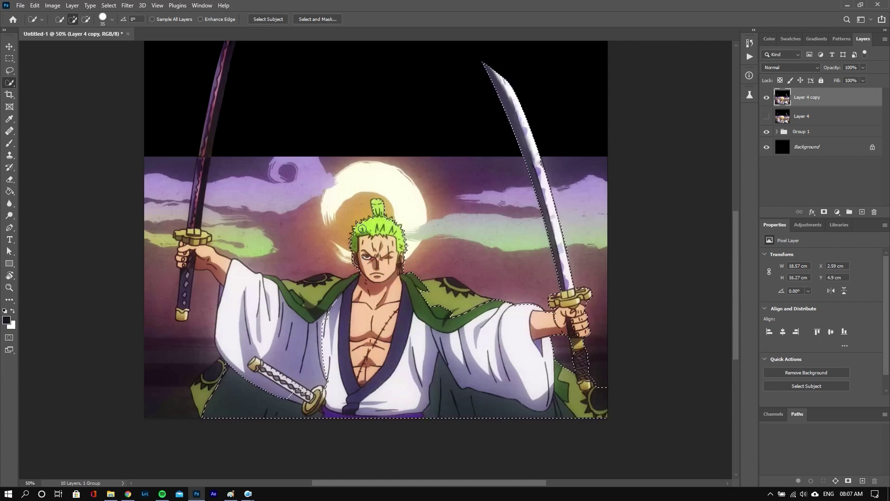
Add the left sleeve, hand and sword to the selection, copy it to Layer 5, and hide the rest
key("alt")
key("alt")
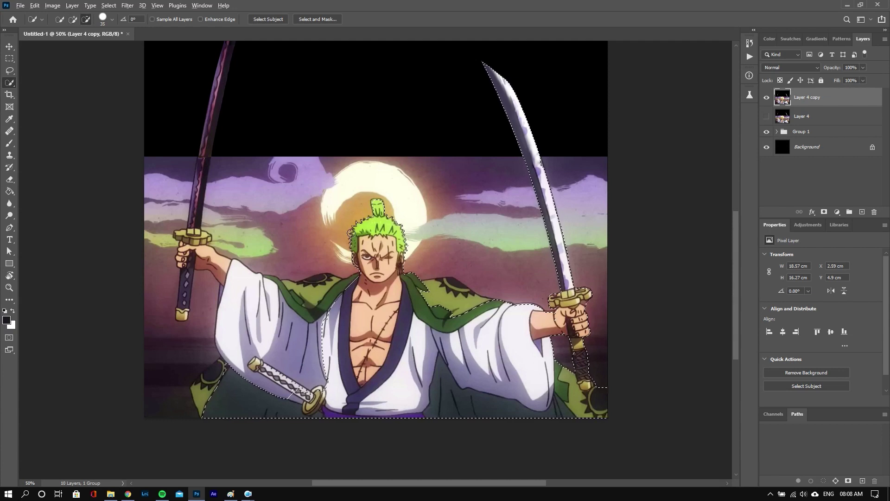
mouse_move(229, 364)
left_mouse_down()
mouse_move(261, 330)
mouse_move(267, 354)
mouse_move(227, 316)
left_mouse_up()
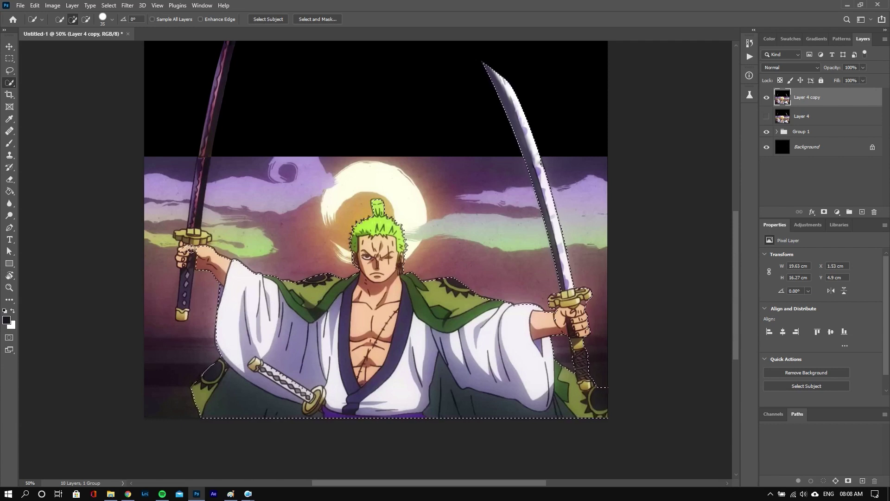
mouse_move(184, 252)
left_mouse_down()
mouse_move(209, 242)
mouse_move(162, 324)
left_mouse_up()
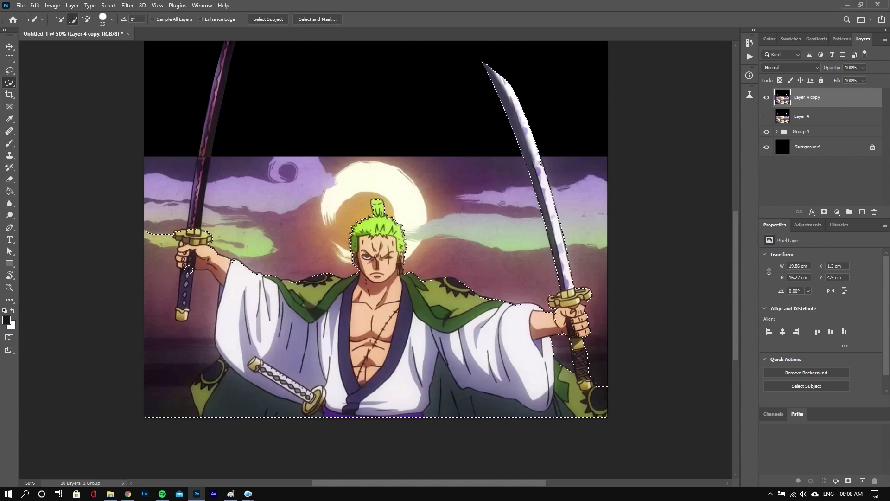
left_click_drag(159, 356, 183, 365)
key("bracketleft")
key("bracketleft")
key("bracketleft")
mouse_move(185, 310)
left_mouse_down()
mouse_move(202, 200)
mouse_move(242, 69)
left_mouse_up()
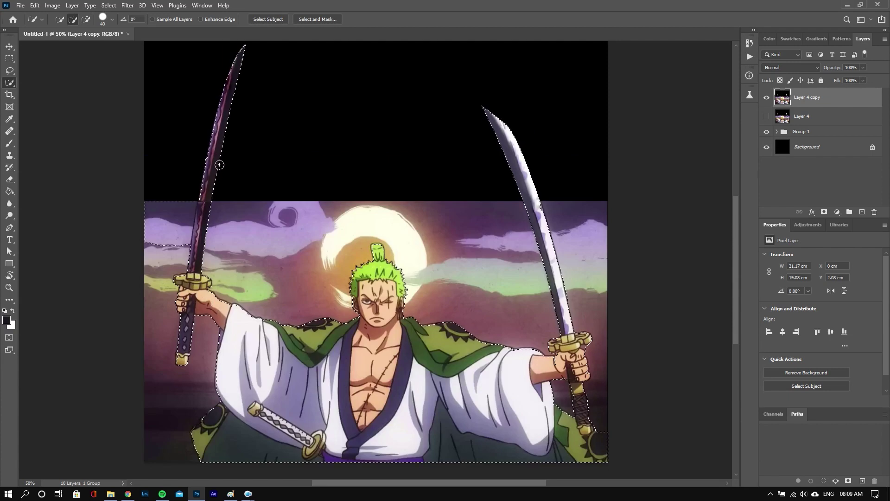
left_click(193, 231, "alt")
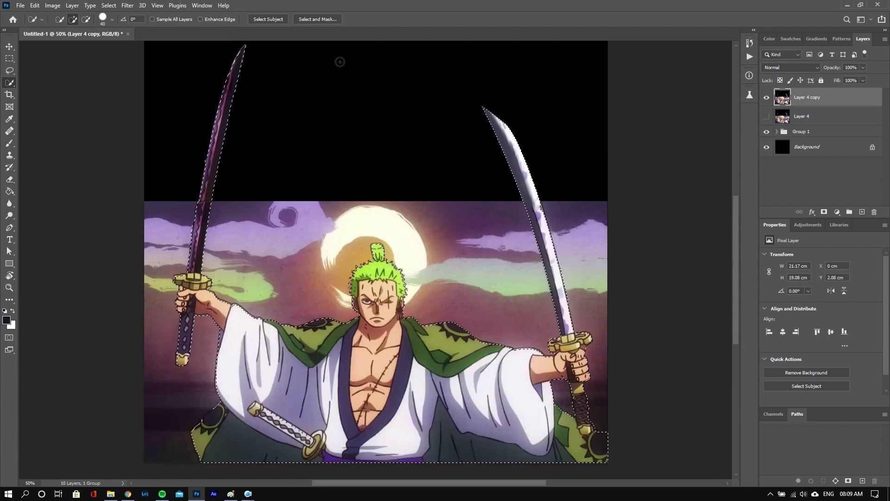
key("ctrl+j")
left_click(766, 116)
left_click(766, 150)
Duplicate Layer 5, group the older layers into Group 3, and hide the original Layer 5
key("v")
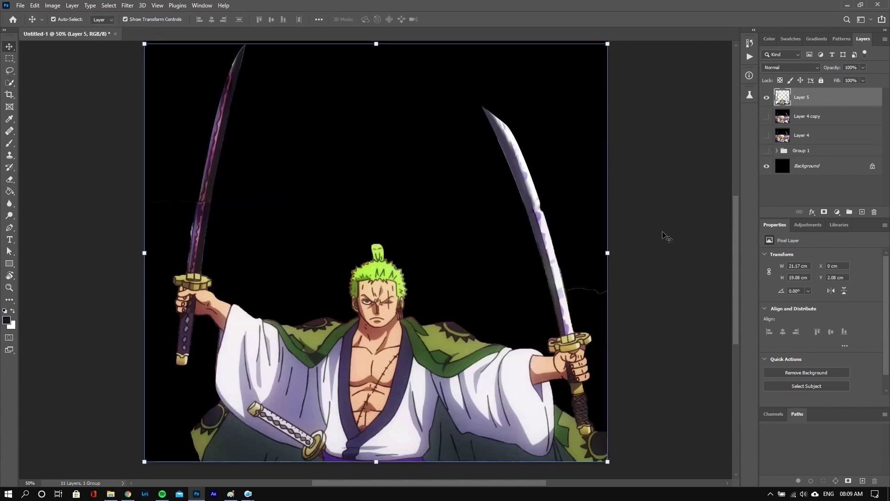
key("ctrl+minus")
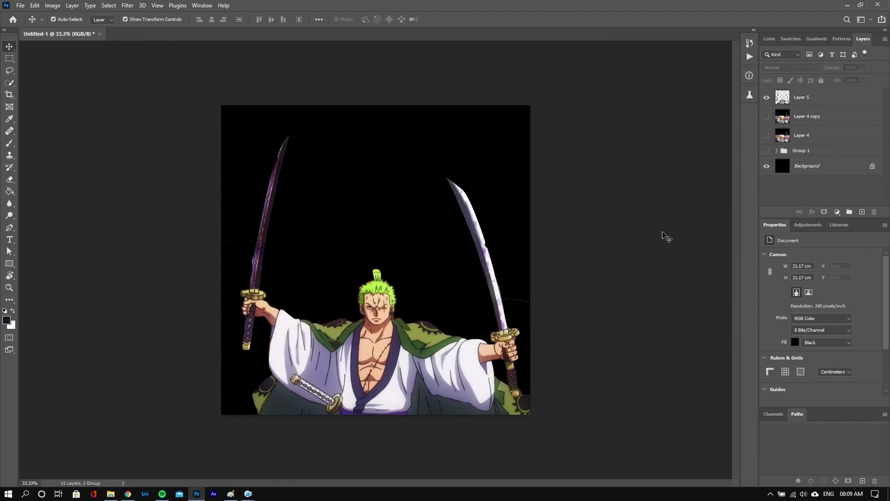
key("ctrl+plus")
key("ctrl+plus")
scroll(666, 236, "down", 3)
scroll(666, 237, "up", 2)
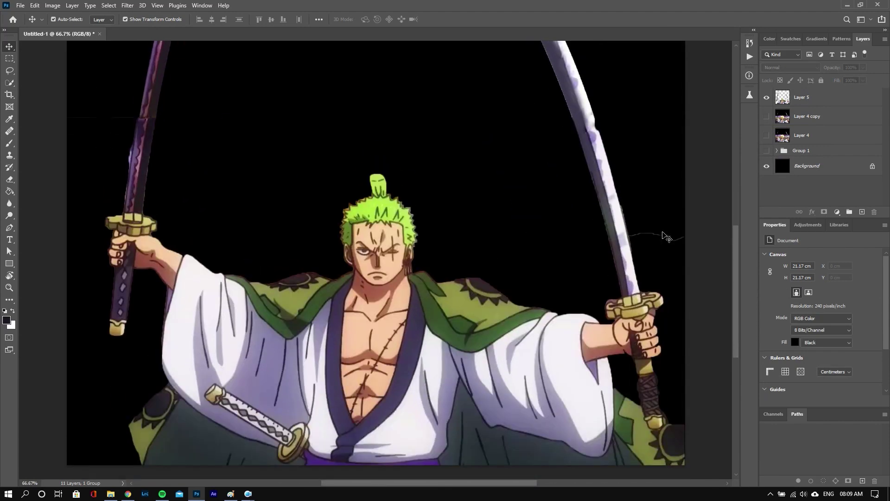
scroll(215, 225, "up", 3)
left_click(214, 224)
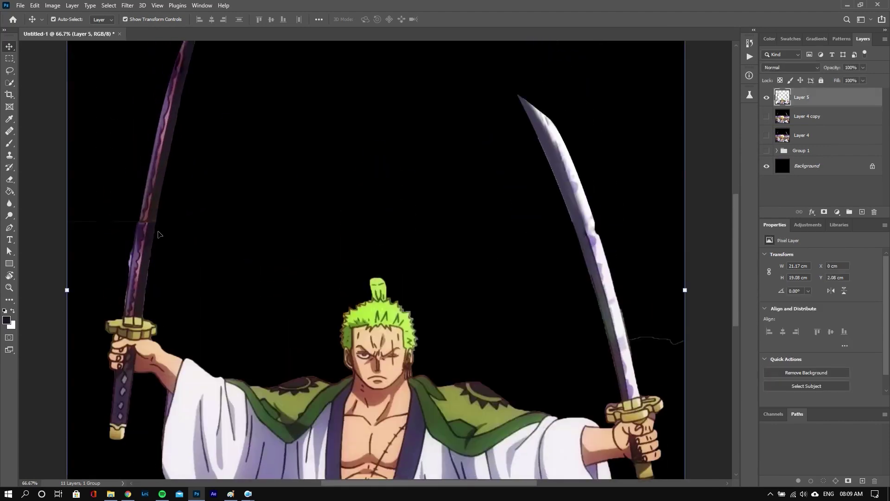
key("ctrl+j")
left_click(800, 148)
key("ctrl+g")
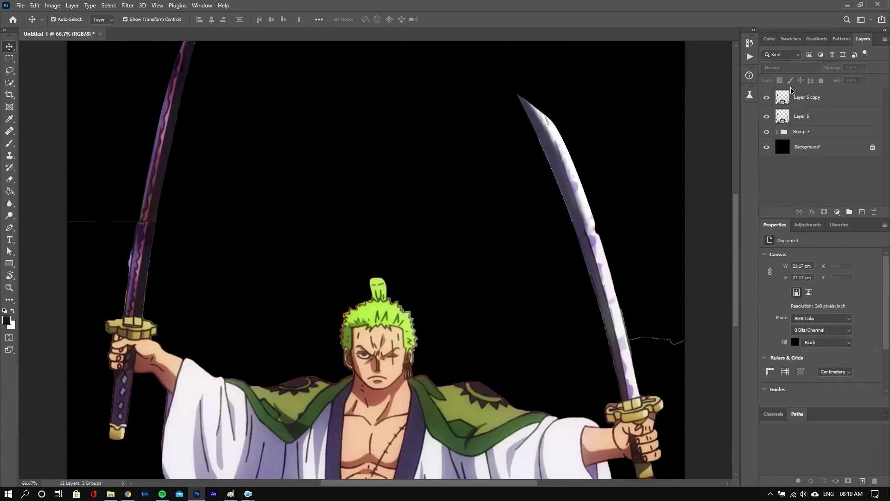
left_click(766, 116)
Spot-heal the seams and rough edges on both swords of Layer 5 copy with a size 45 brush
left_click(806, 98)
key("j")
key("bracketleft")
key("bracketleft")
key("bracketleft")
left_click_drag(144, 221, 155, 225)
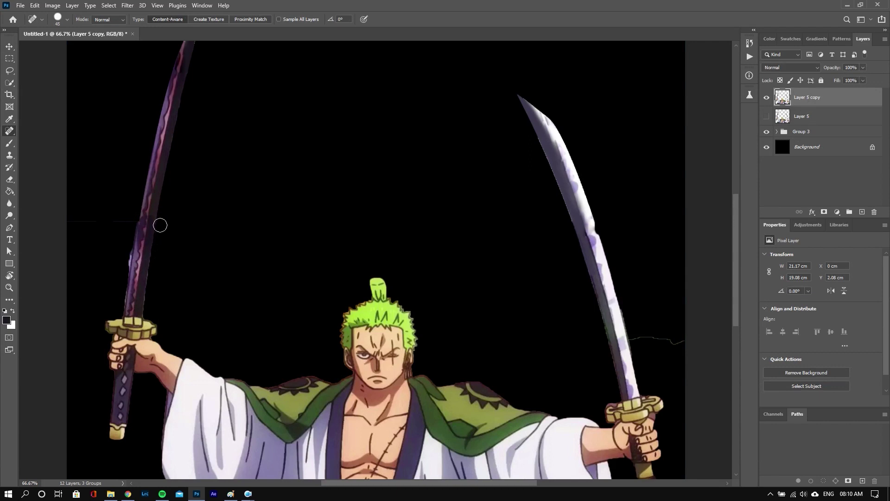
left_click(163, 222)
left_click_drag(593, 226, 598, 241)
scroll(659, 327, "down", 5)
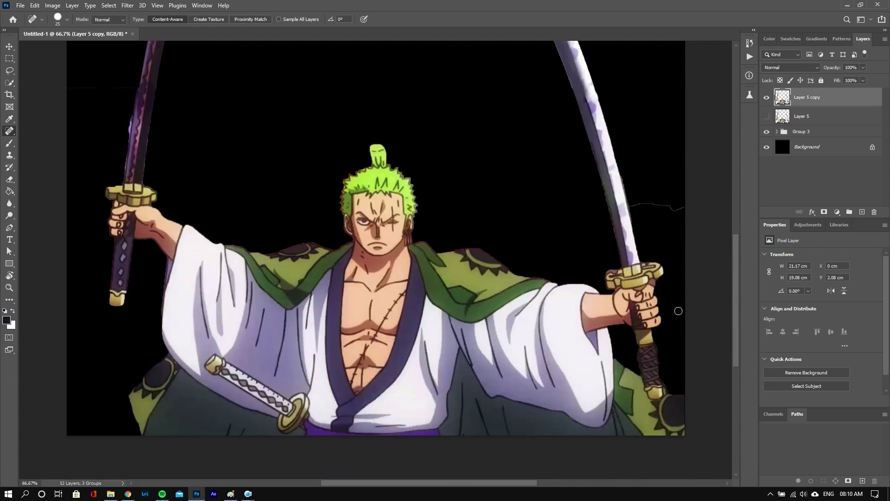
scroll(678, 311, "up", 5)
scroll(678, 310, "down", 4)
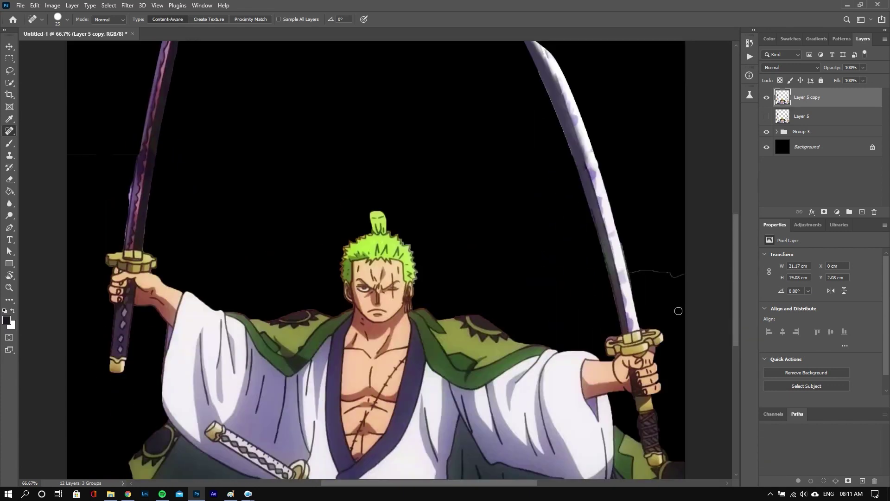
scroll(678, 310, "down", 1)
Erase the faint stray line beside the right sword with a size 20 eraser
key("v")
key("e")
left_click_drag(694, 241, 663, 241)
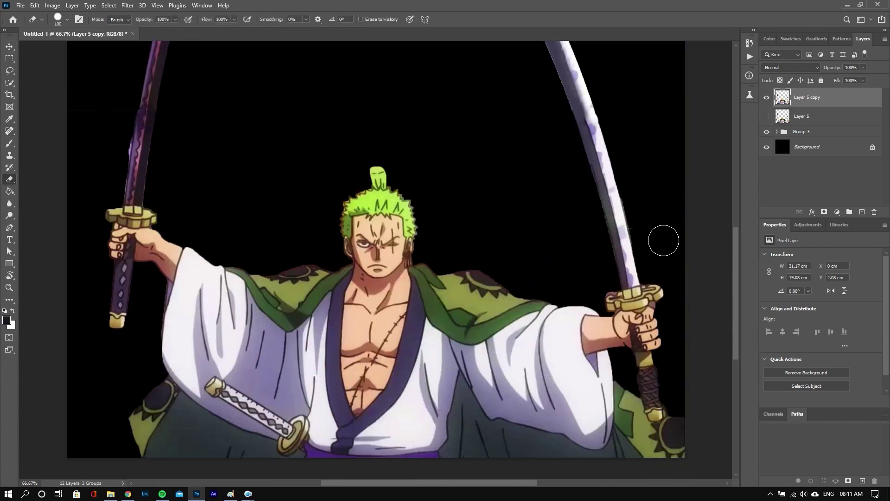
key("bracketleft")
key("bracketleft")
key("bracketleft")
left_click_drag(605, 294, 602, 292)
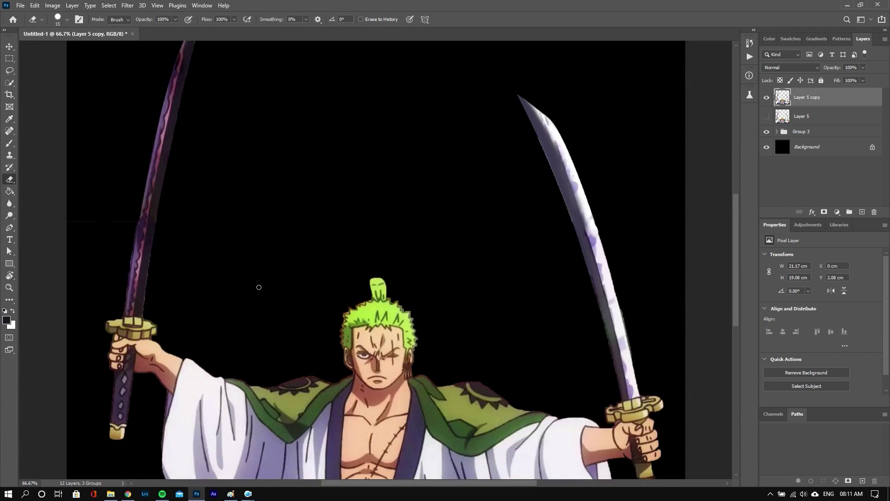
key("ctrl+minus")
key("ctrl+minus")
Group Layer 5 and Group 3 into a group named BACK, then hide and lock it
key("v")
left_click(628, 185)
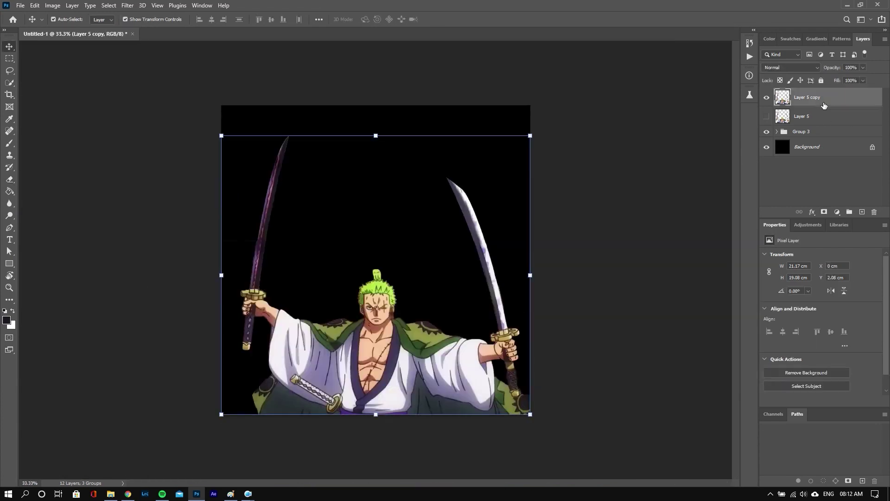
left_click(824, 116)
left_click(825, 131, "shift")
key("ctrl+g")
double_click(809, 113)
type("BACK")
key("Return")
left_click(766, 113)
key("ctrl+slash")
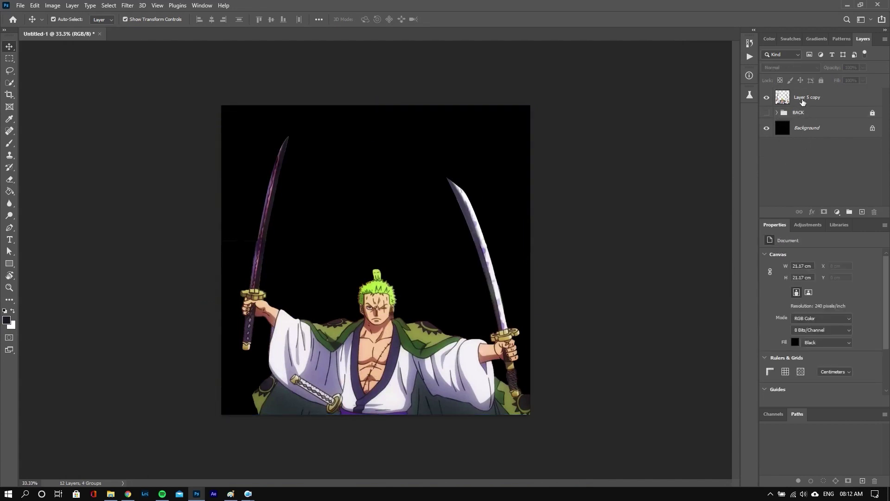
Add a Threshold adjustment above Layer 5 copy at level 105, then hide it
left_click(470, 232)
left_click(836, 212)
left_click(839, 357)
left_click_drag(821, 306, 803, 301)
left_click(816, 116)
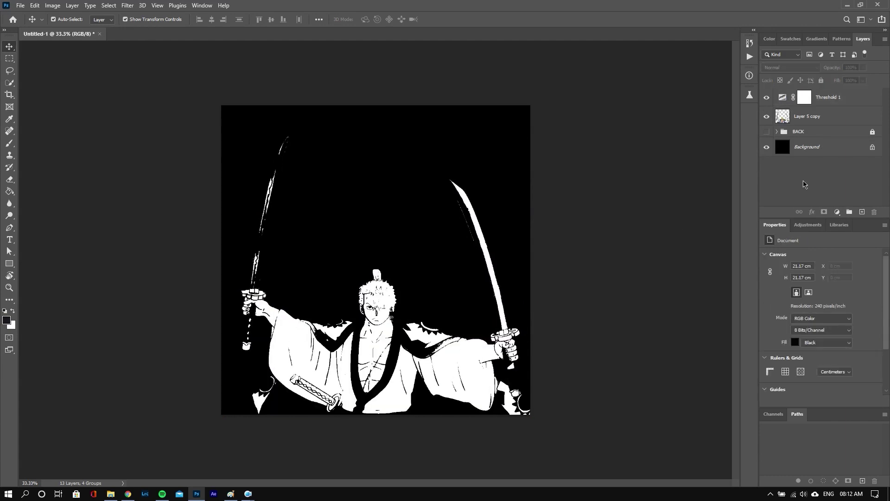
left_click(766, 97)
Add a halftone dot Pattern Fill clipped to the figure with Multiply blending
left_click(837, 211)
left_click(832, 239)
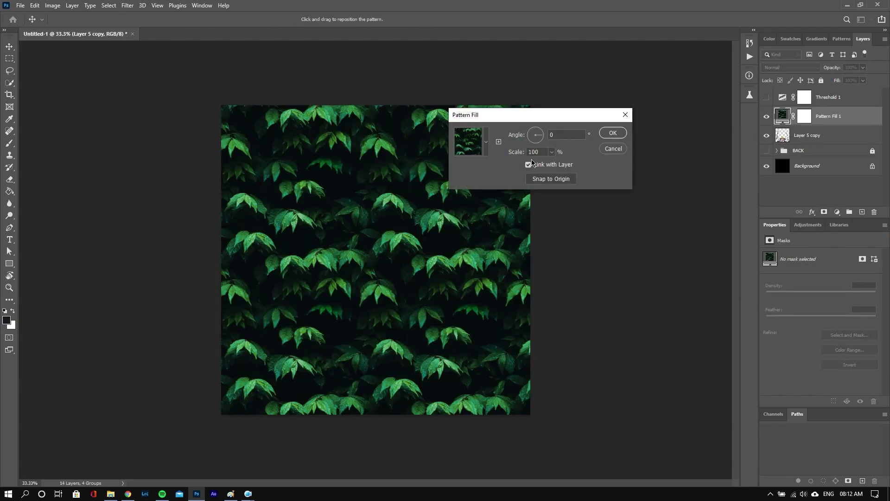
left_click(484, 144)
left_click(431, 216)
left_click(610, 133)
double_click(784, 117)
left_click(612, 136)
right_click(818, 119)
left_click(751, 273)
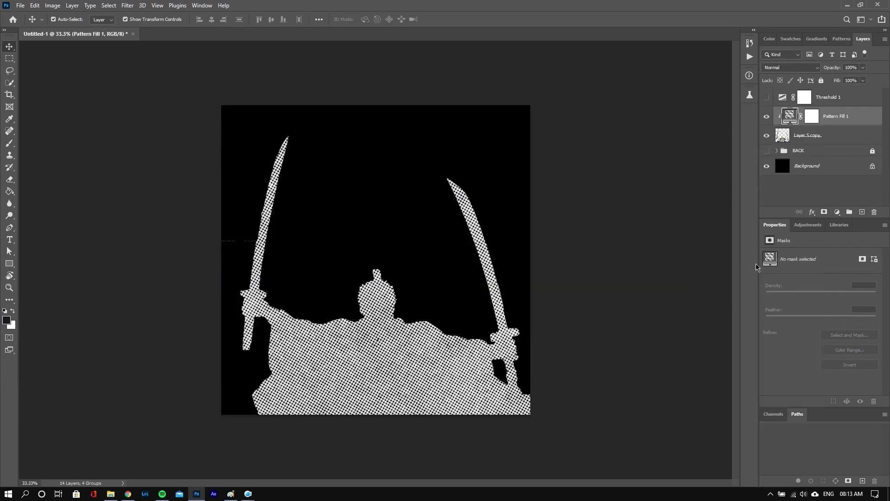
left_click(790, 68)
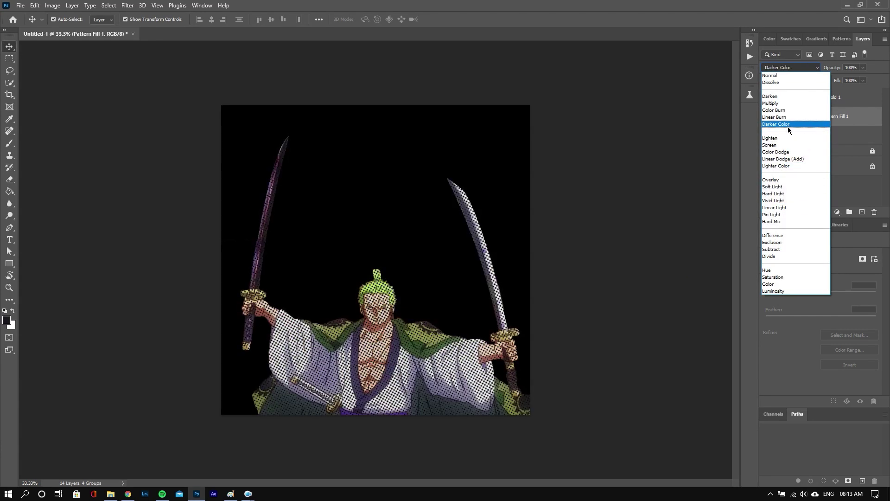
left_click(789, 103)
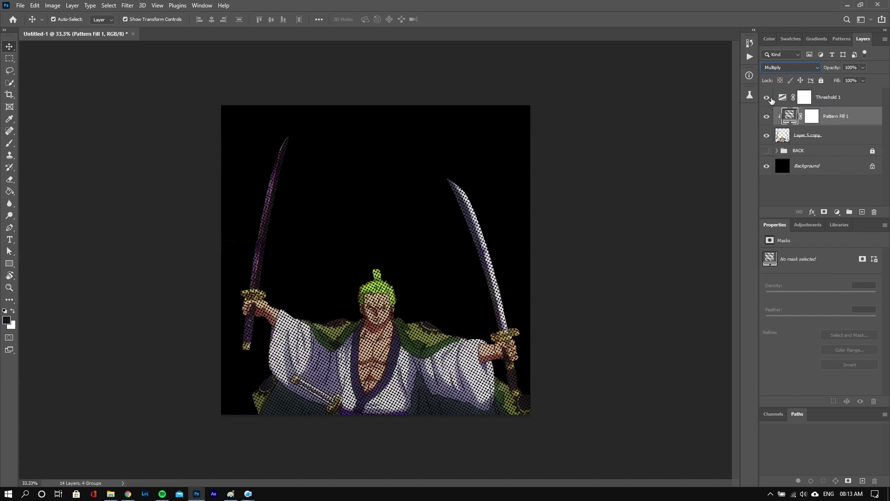
Lower the Threshold to 73 and set the pattern fill to Linear Burn at 60% scale
left_click(766, 97)
left_click_drag(820, 306, 795, 306)
left_click(824, 118)
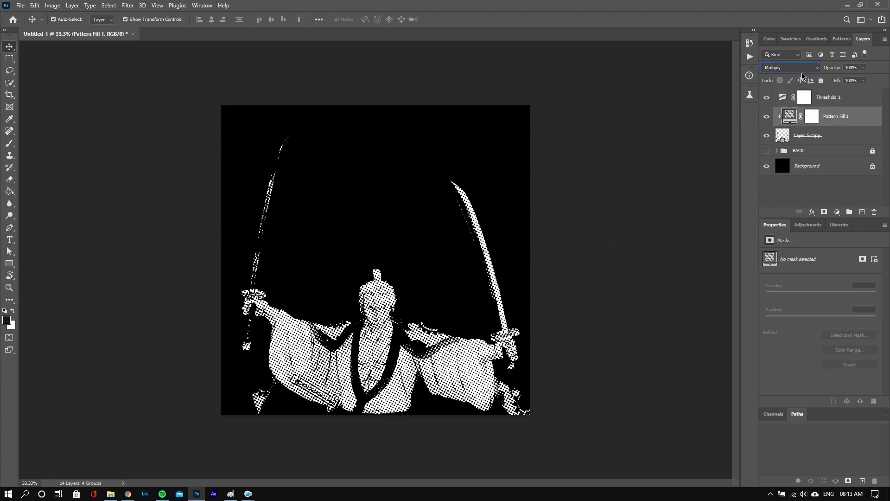
left_click(790, 67)
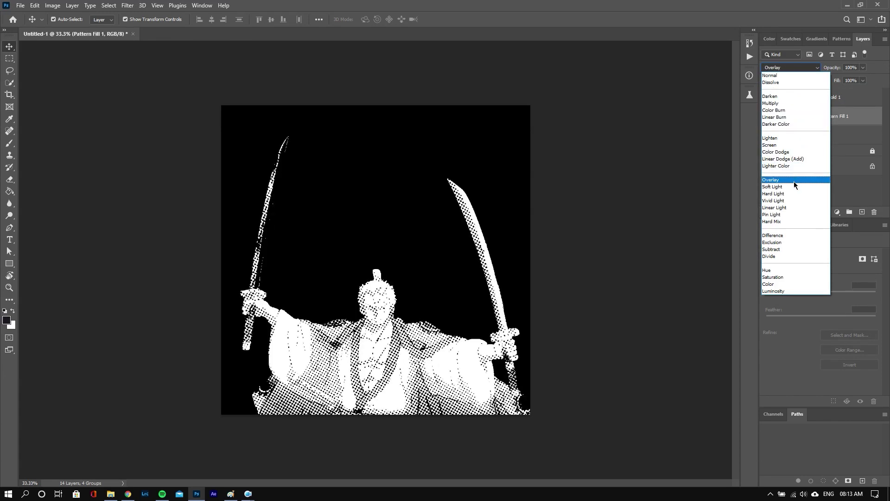
left_click(795, 118)
double_click(795, 118)
type("75")
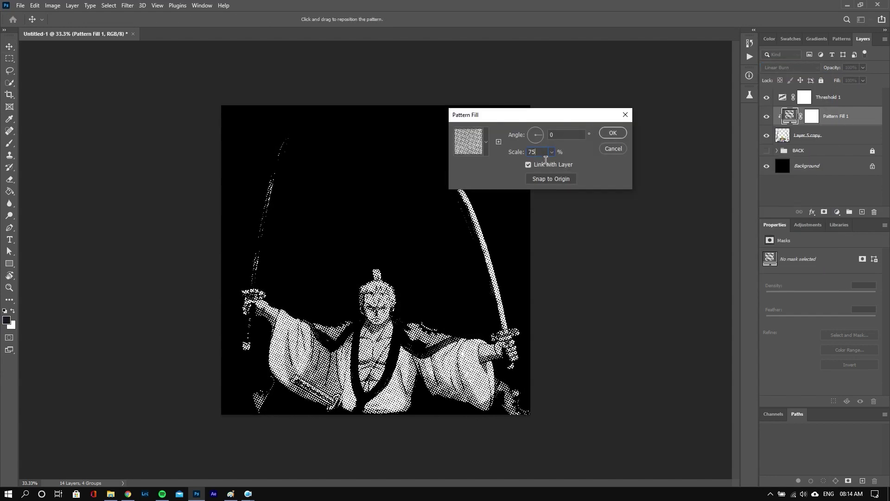
type("60")
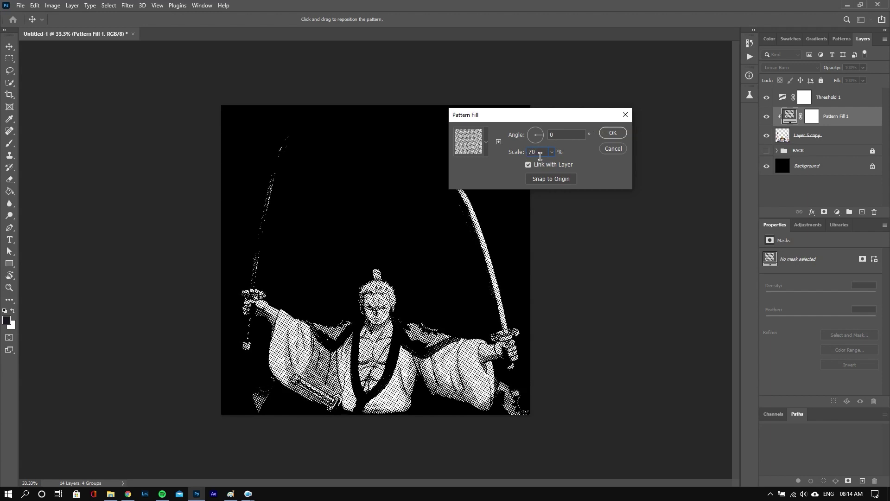
left_click(613, 133)
key("ctrl")
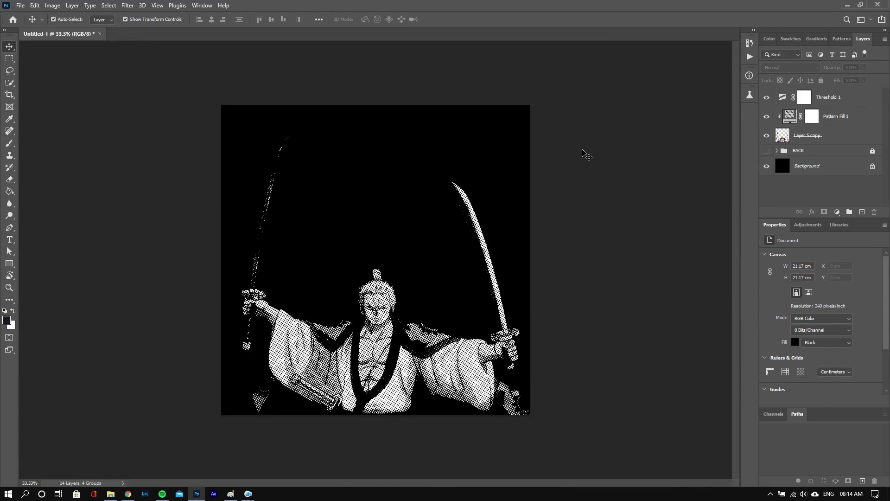
Duplicate Layer 5 copy and add a Curves adjustment with shadow and highlight points darkening the figure
left_click(829, 133)
key("ctrl+j")
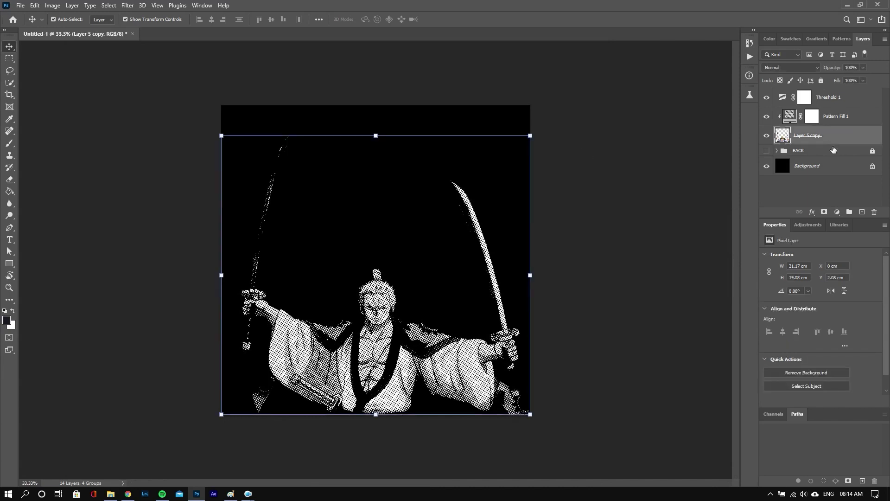
left_click(838, 212)
left_click(827, 281)
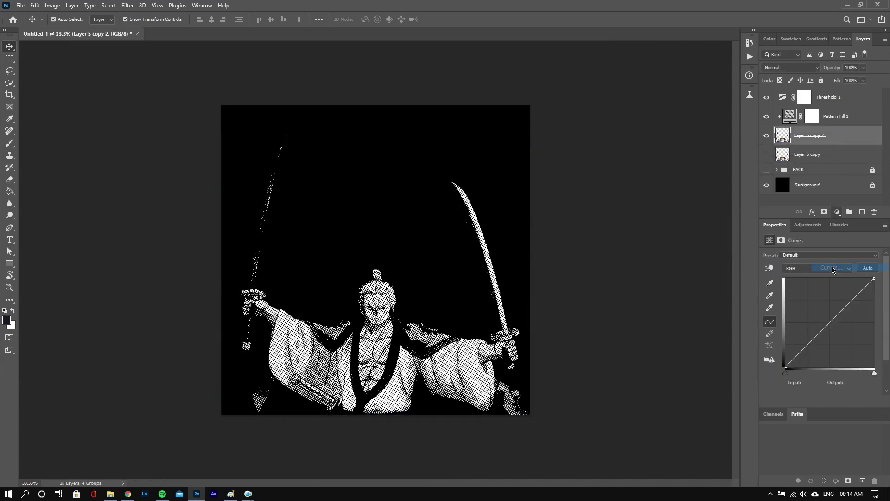
left_click(807, 345)
left_click(851, 301)
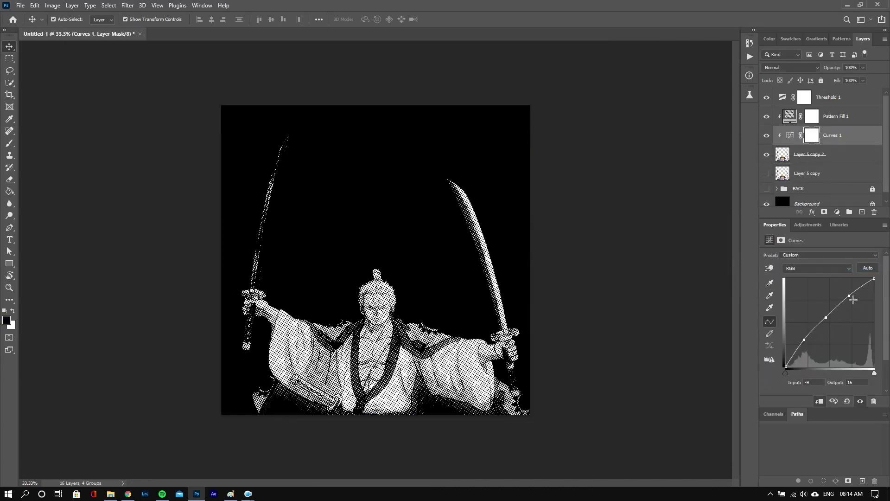
left_click_drag(856, 305, 861, 311)
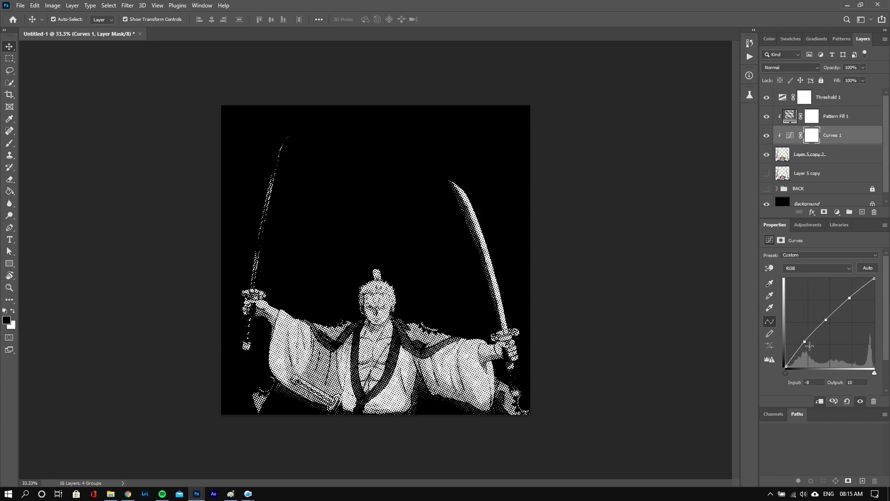
key("Left")
key("Left")
key("Up")
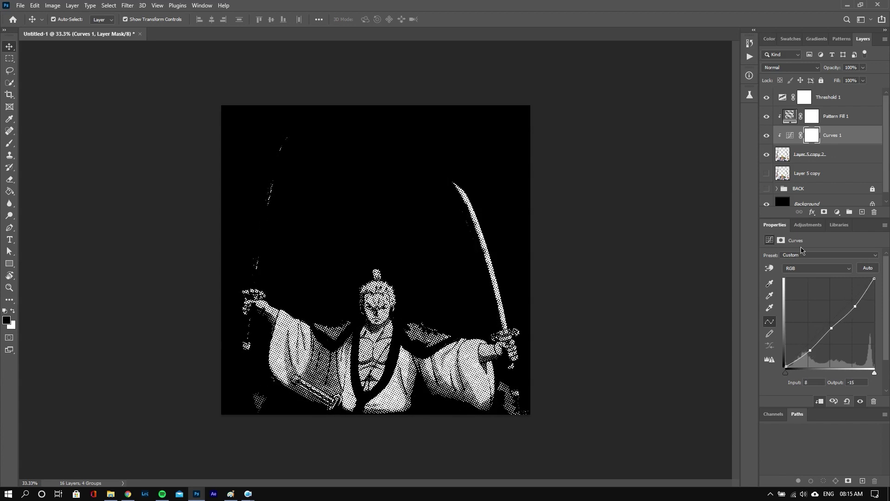
left_click(658, 200)
key("ctrl+plus")
key("ctrl+plus")
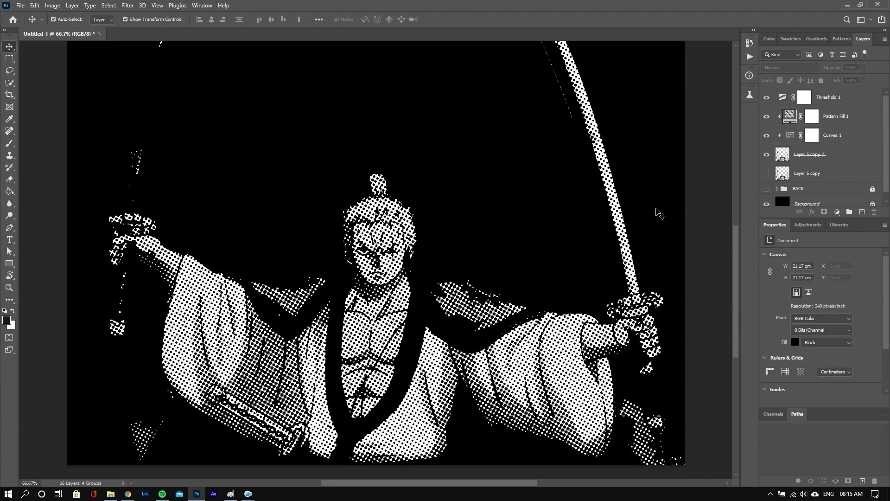
key("ctrl+minus")
key("ctrl+minus")
Nudge Layer 5 copy 2 sideways with Shift+arrow keys: left twice, then right once
left_click(844, 158)
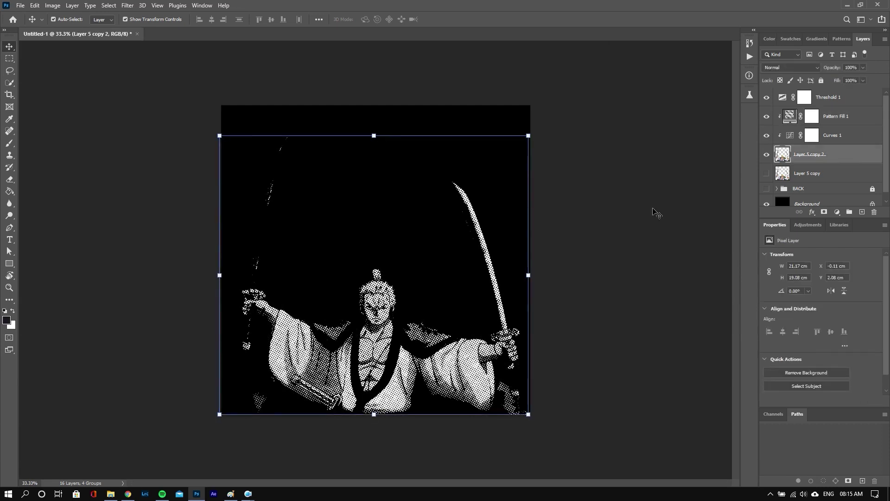
key("shift+Left")
key("shift+Left")
left_click(652, 208)
left_click(386, 338)
left_click(851, 158)
key("shift+Left")
left_click(653, 204)
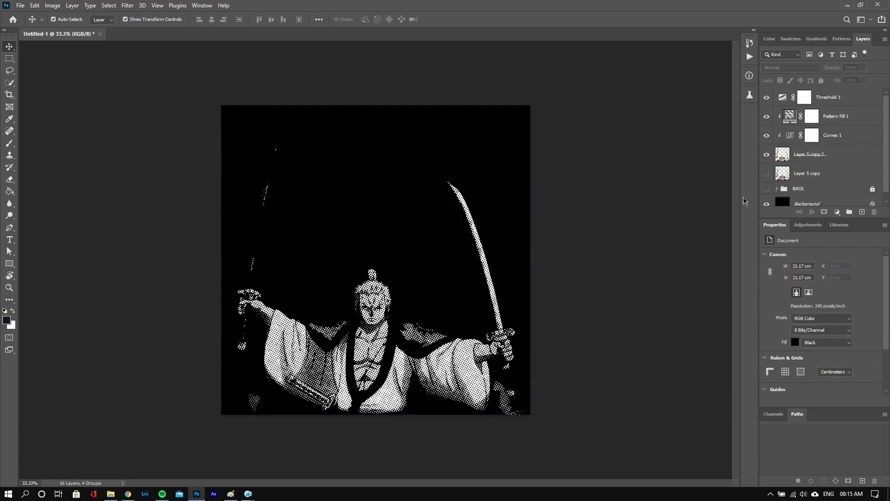
left_click(829, 153)
key("shift+Right")
left_click(644, 205)
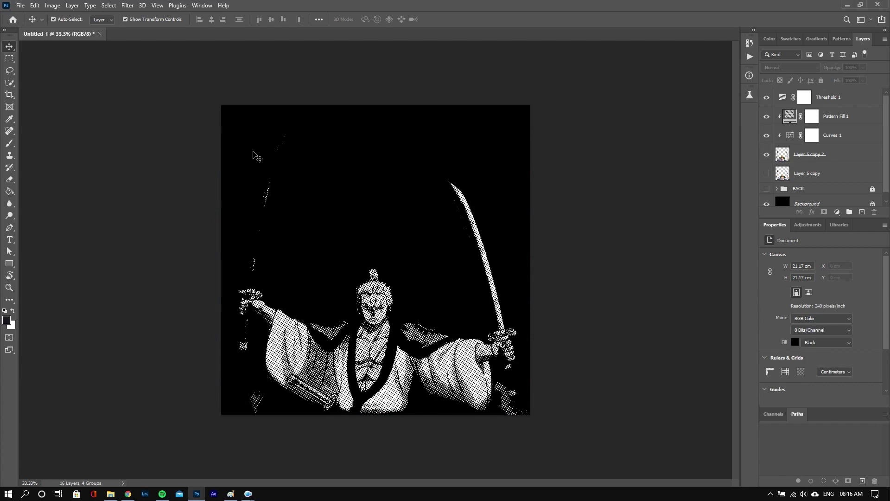
Draw a gold line across the canvas with the Line tool and give it a 2 px stroke
key("l")
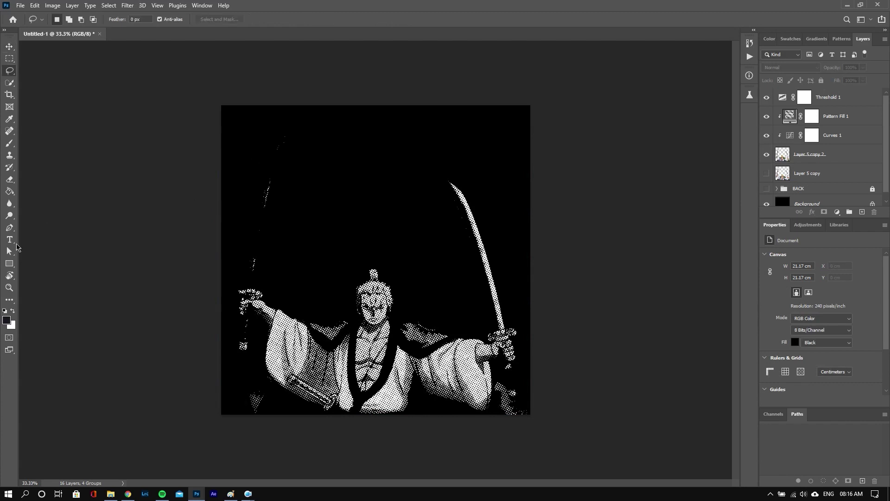
right_click(9, 263)
left_click(51, 302)
left_click(104, 19)
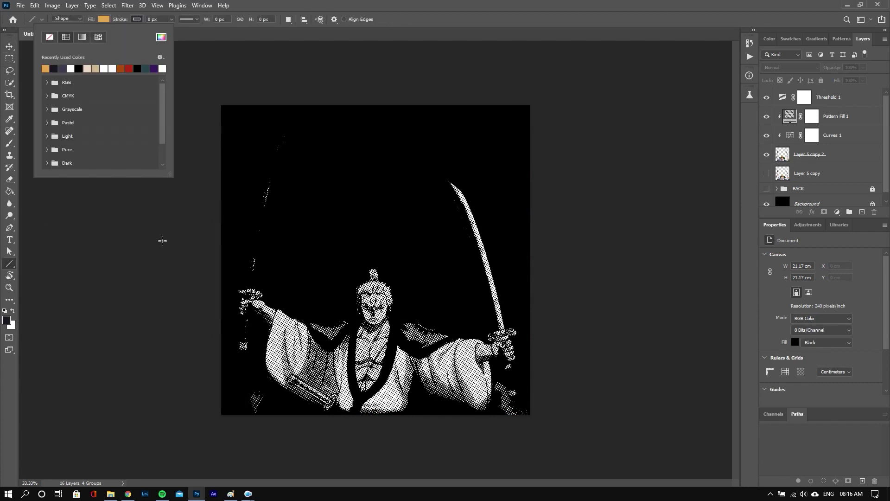
left_click_drag(174, 260, 572, 260)
key("v")
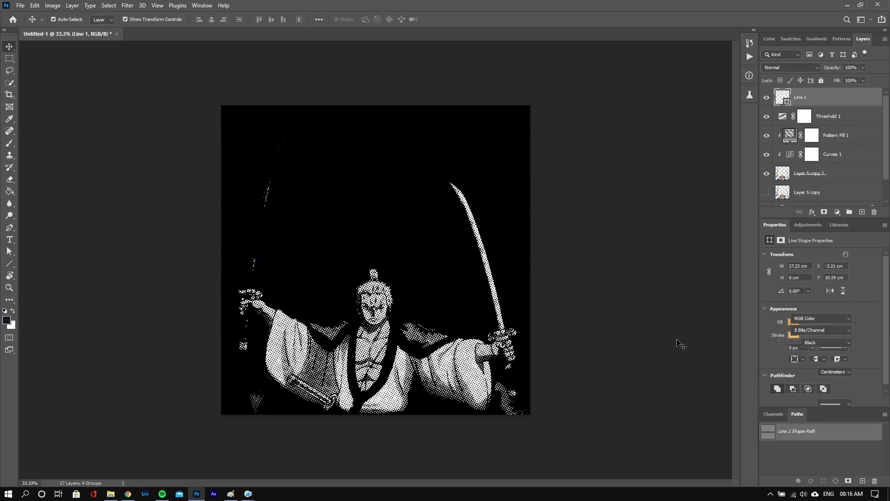
left_click(677, 343)
left_click(776, 93)
left_click_drag(817, 358, 813, 359)
type("2")
key("Return")
Move the line lower and rotate it to vertical
left_click_drag(528, 263, 527, 311)
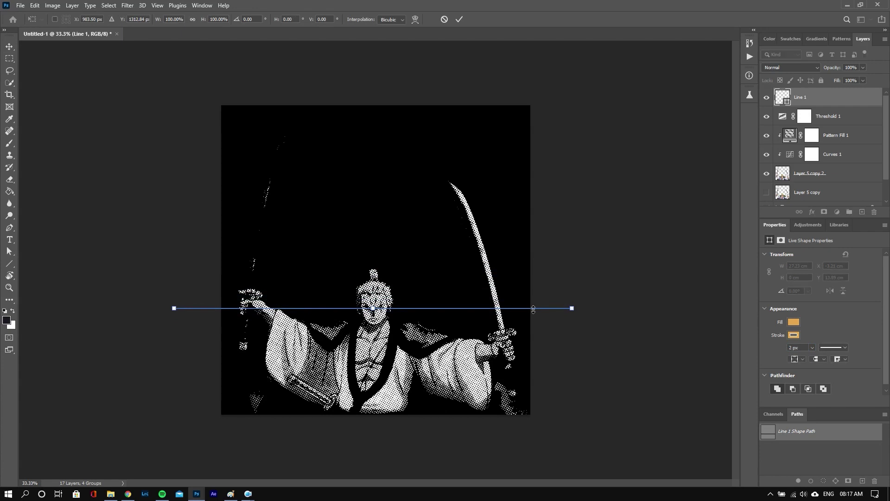
left_click_drag(593, 307, 388, 464)
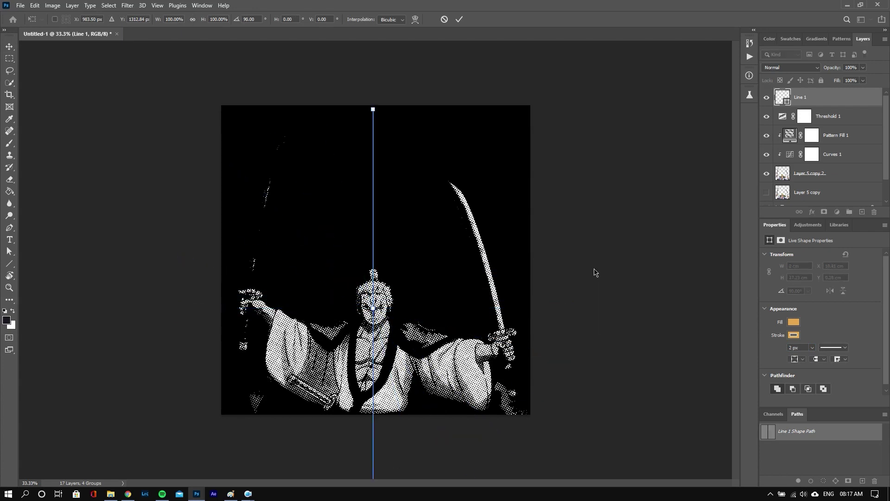
left_click(833, 348)
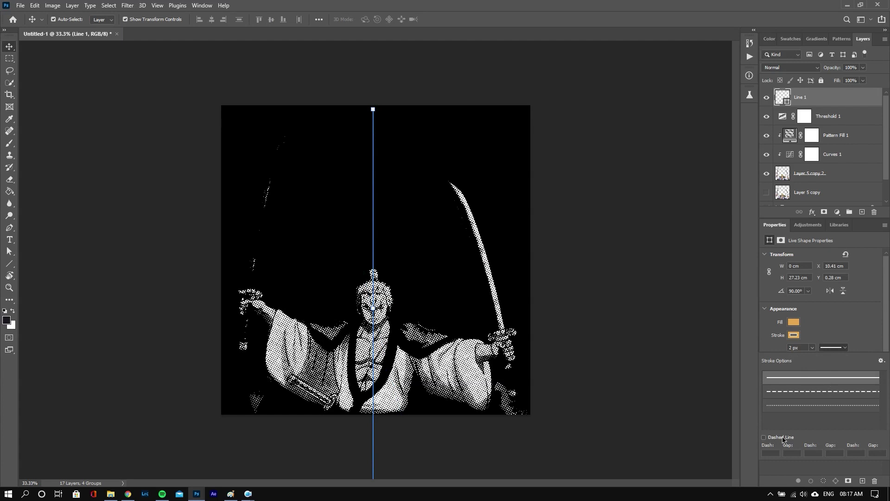
left_click(826, 351)
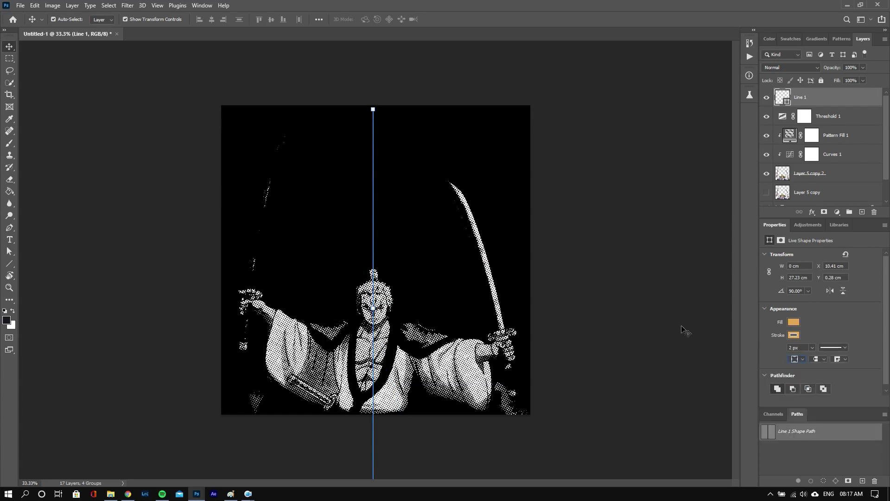
left_click(712, 343)
Duplicate the line and centre the copy horizontally and vertically on the canvas
left_click(833, 98)
key("ctrl+j")
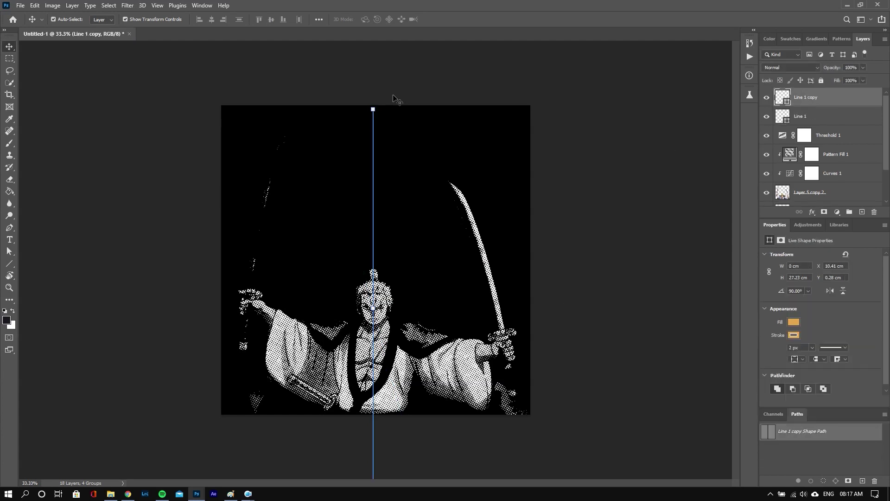
left_click(319, 25)
left_click(345, 103)
left_click(290, 44)
left_click(348, 50)
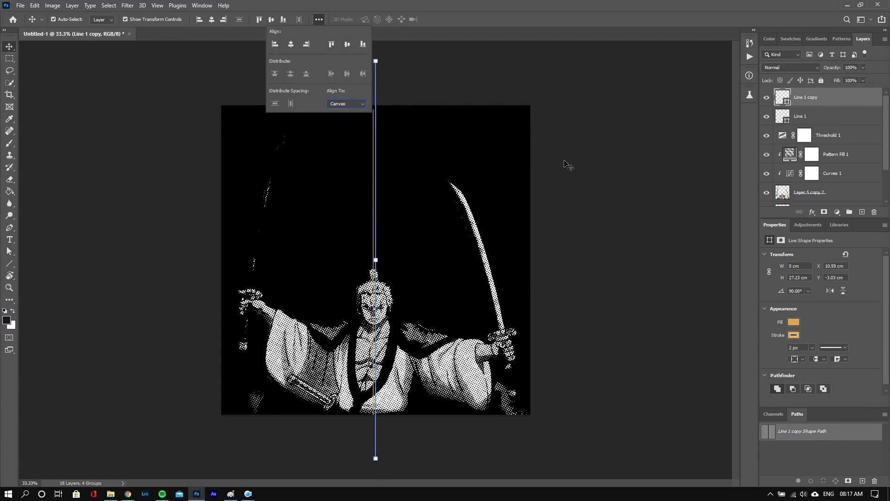
left_click(631, 208)
Centre Line 1 on the canvas and rotate it horizontal so the two lines cross
left_click(812, 98)
left_click(811, 116)
left_click(272, 19)
key("ctrl+t")
left_click_drag(382, 60, 408, 311)
key("Return")
key("ctrl+plus")
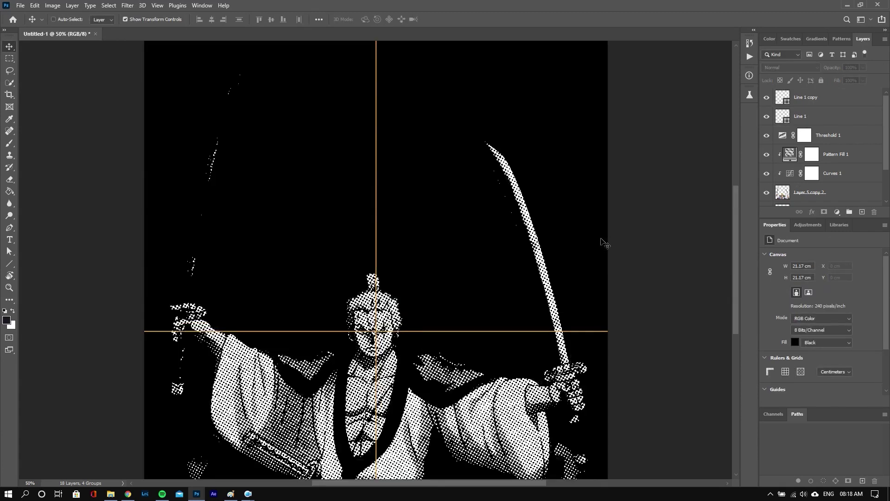
left_click(831, 197)
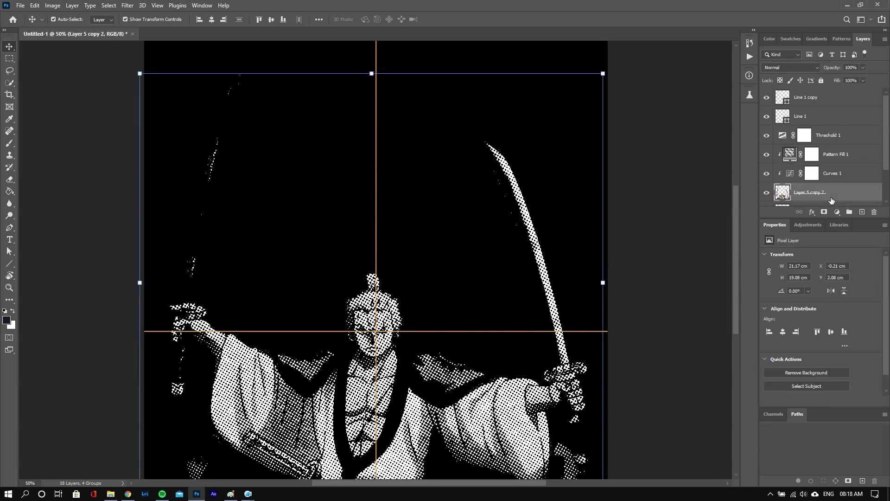
left_click(680, 260, "ctrl")
key("ctrl+minus")
key("ctrl+minus")
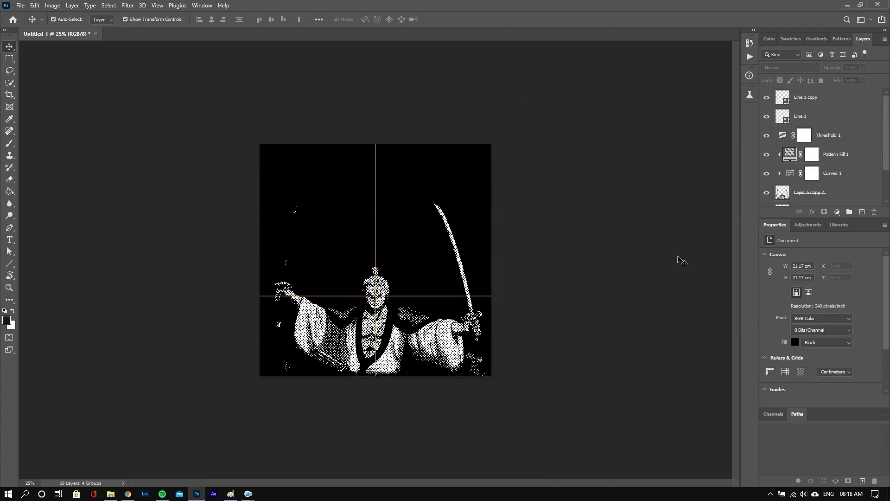
Group the two line layers as GUIDE and lock the group
left_click(807, 97)
left_click(800, 116)
left_click(807, 97, "shift")
key("ctrl+g")
double_click(806, 94)
key("Return")
key("ctrl+slash")
left_click(713, 130)
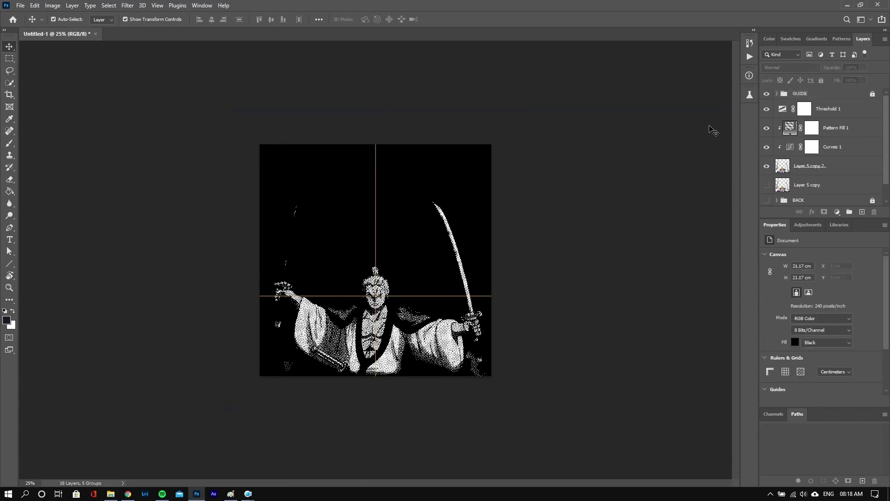
key("ctrl+plus")
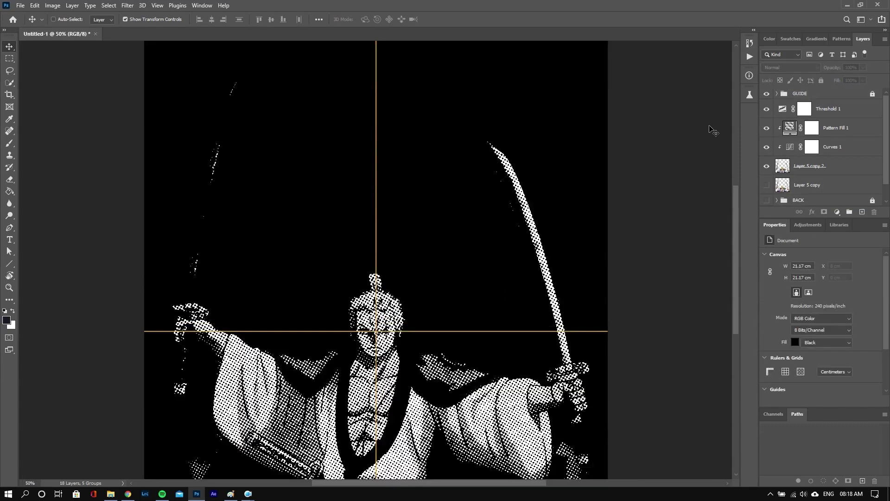
left_click(862, 211)
Paint a second white sword blade from upper left down to the swordsman's left hand
key("x")
key("bracketright")
key("bracketright")
mouse_move(290, 149)
left_mouse_down()
mouse_move(260, 240)
mouse_move(270, 156)
left_mouse_up()
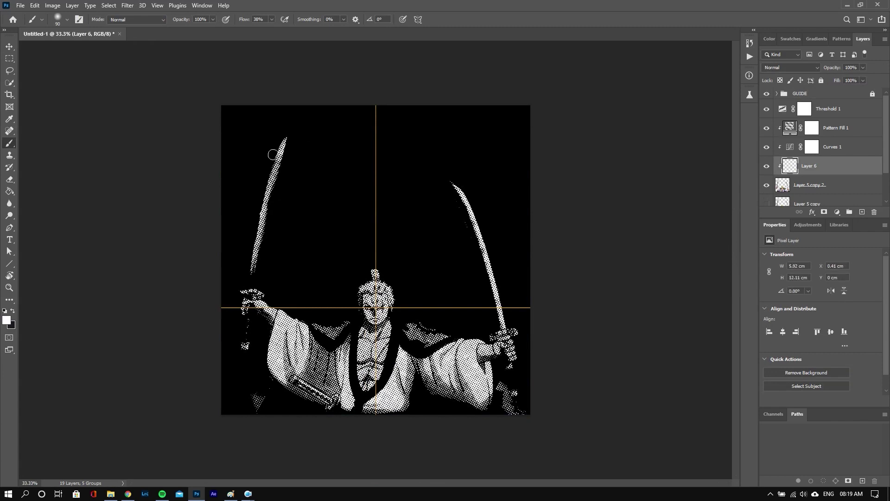
left_click(253, 281)
scroll(814, 69, "down", 3)
Try the Screen and other blend modes on the sword layer, then deselect it
key("Down")
key("Down")
key("Down")
key("Down")
key("Down")
key("Down")
key("Down")
key("Up")
key("Up")
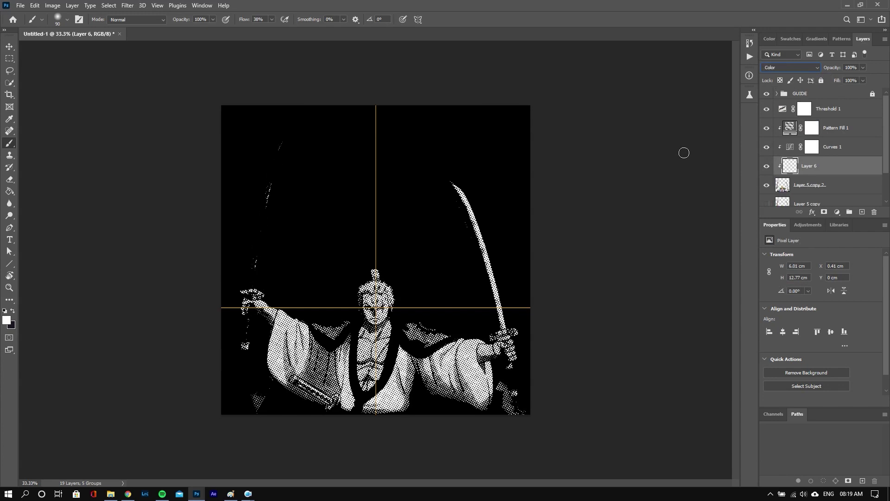
key("Up")
key("Up")
key("Up")
key("Up")
key("v")
left_click(662, 139)
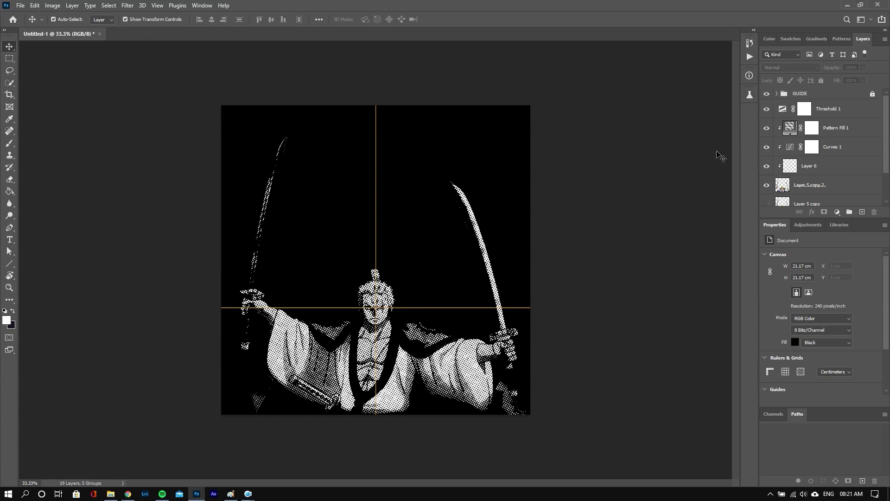
Toggle the guide lines to check the sword, leave them hidden, and commit the placed manga page
left_click(769, 98)
left_click(768, 95)
left_click(766, 94)
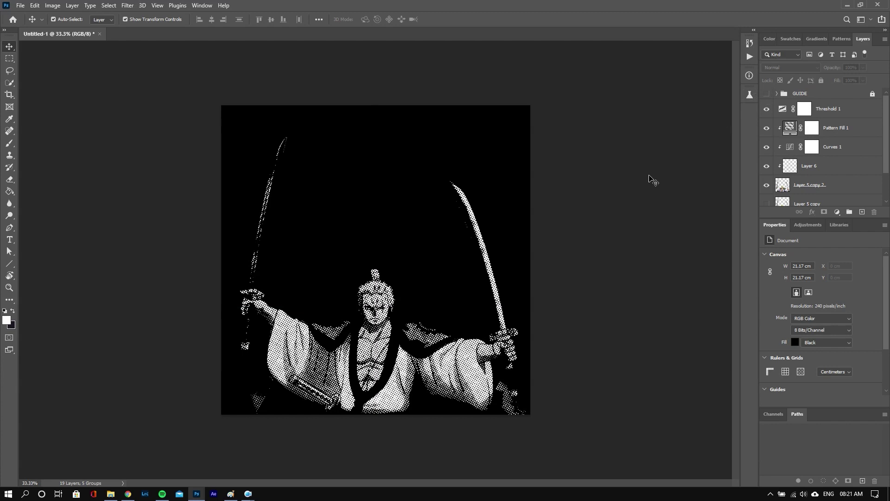
key("Return")
Move the manga layer lower in the stack and enlarge the page to fill the canvas height
mouse_move(830, 93)
left_mouse_down()
mouse_move(830, 214)
mouse_move(816, 186)
left_mouse_up()
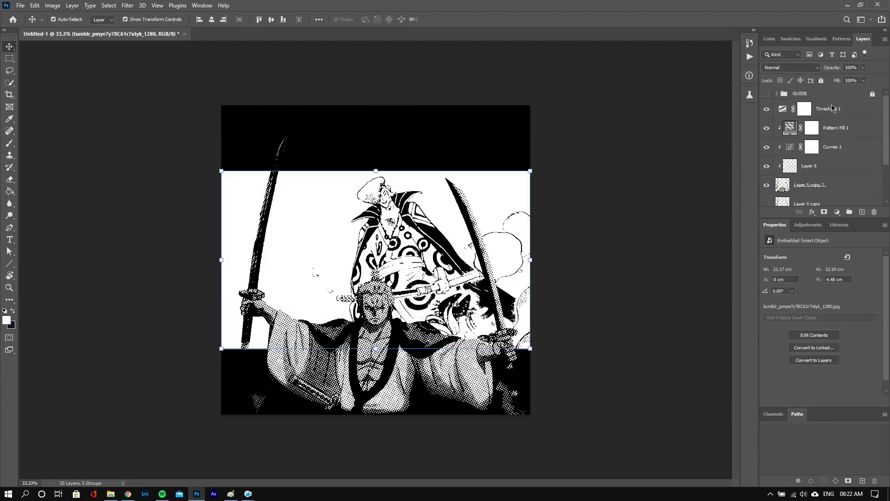
right_click(836, 109)
left_click(787, 270)
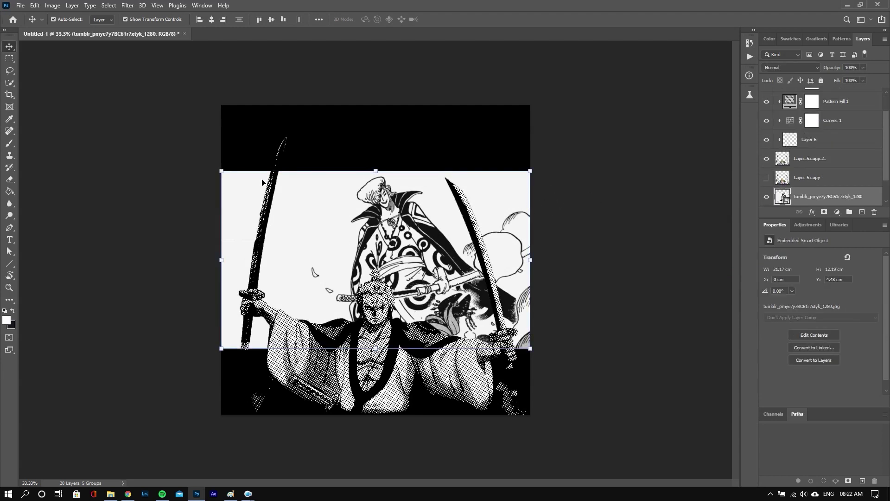
left_click_drag(261, 182, 261, 248)
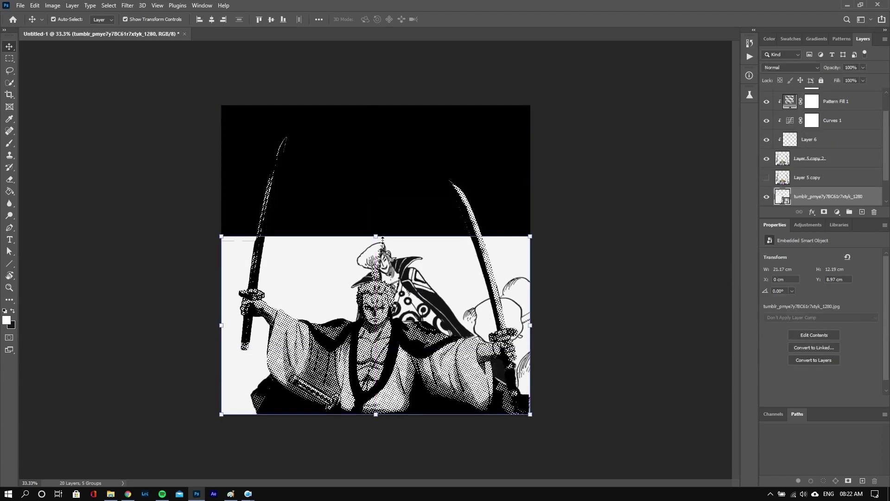
left_click_drag(383, 239, 396, 109)
key("shift+Left")
key("shift+Left")
key("shift+Left")
key("shift+Left")
key("shift+Left")
key("shift+Left")
key("shift+Left")
key("shift+Left")
key("shift+Left")
key("shift+Left")
key("shift+Left")
key("shift+Left")
key("shift+Left")
key("shift+Left")
key("shift+Left")
key("shift+Left")
key("shift+Left")
key("shift+Left")
key("shift+Left")
key("shift+Left")
key("shift+Left")
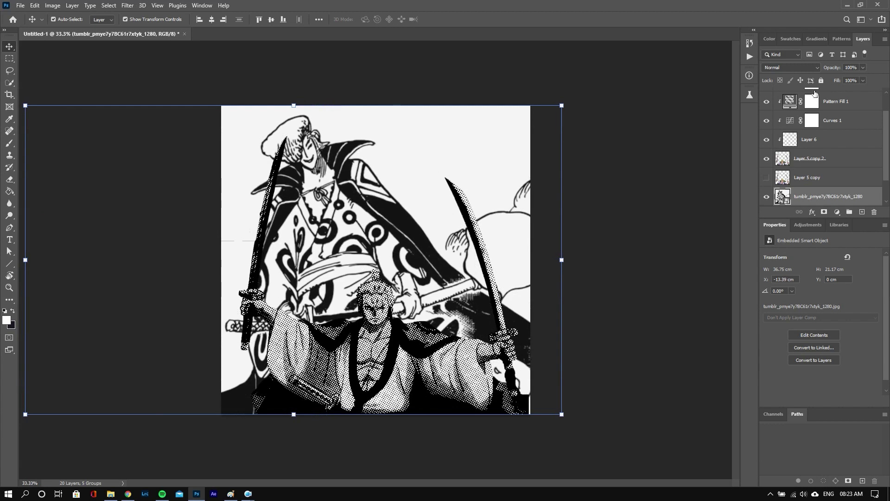
Add a Threshold adjustment above the manga page, trying and undoing an Invert adjustment
left_click(836, 212)
left_click(830, 358)
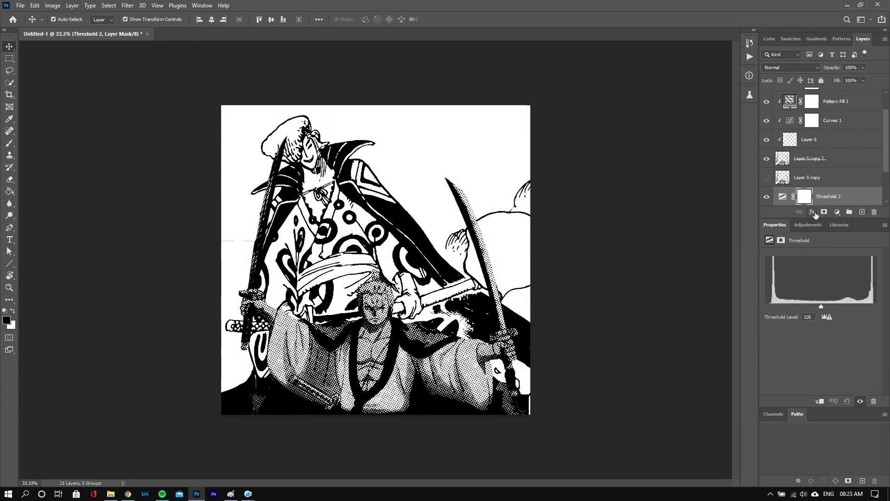
left_click(837, 211)
left_click(839, 348)
key("ctrl+z")
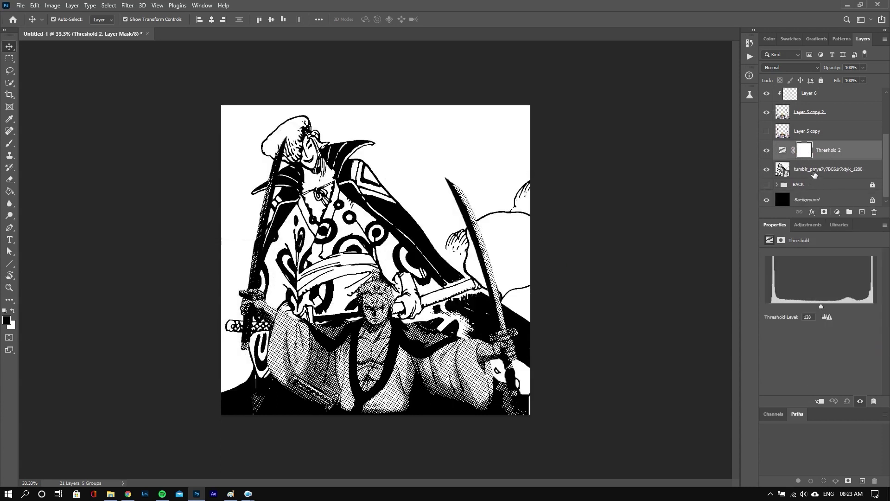
Preview blend modes on the manga page layer and keep it at Normal
left_click(821, 169)
left_click(793, 68)
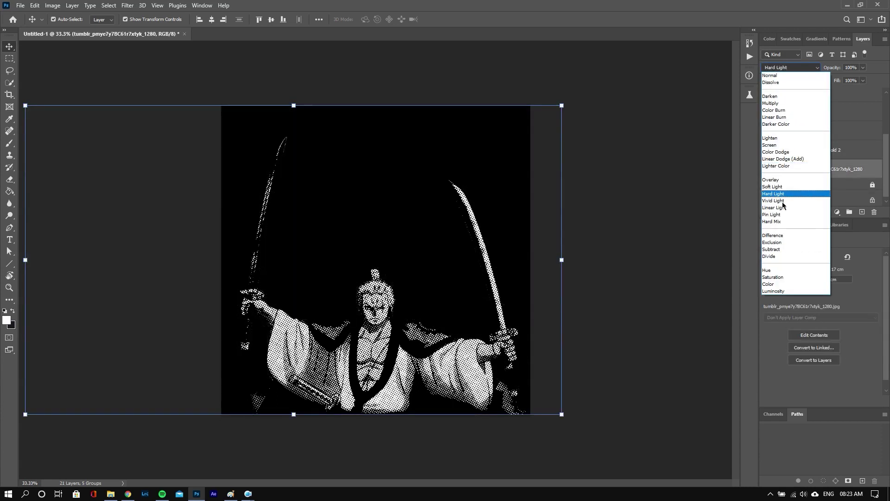
key("Escape")
left_click(790, 67)
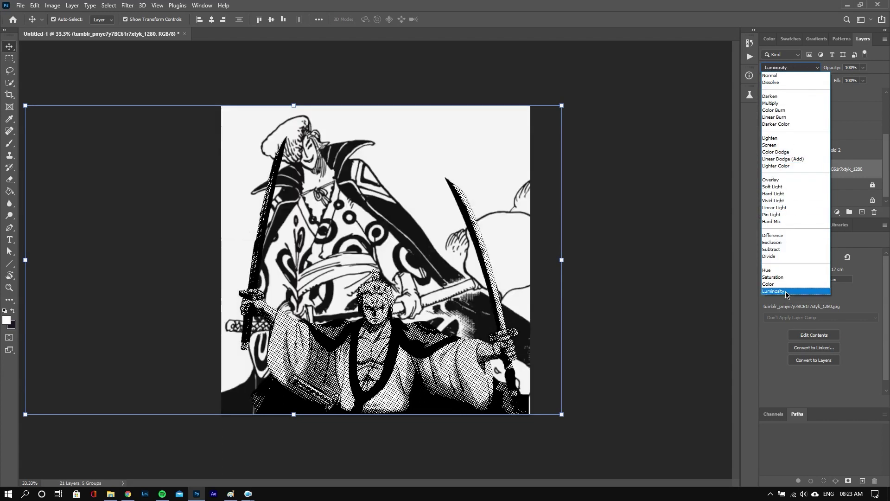
left_click(817, 69)
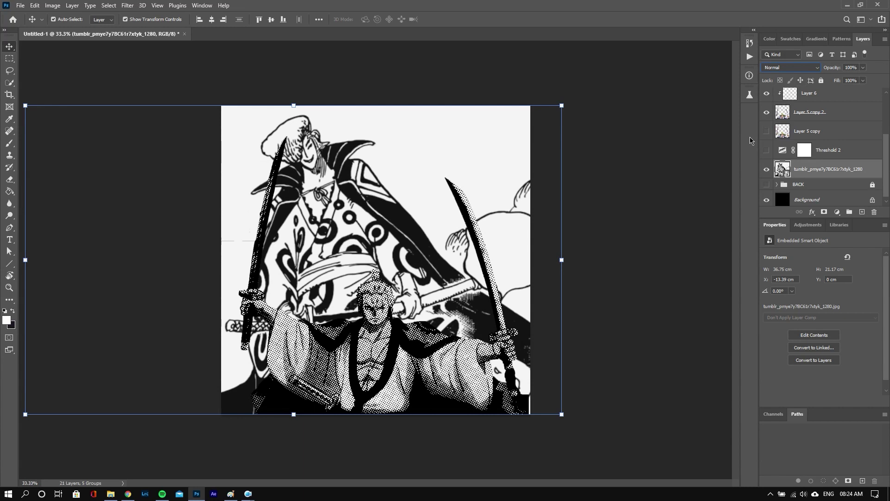
Hide the swordsman artwork layer and duplicate the manga page layer
scroll(779, 117, "up", 3)
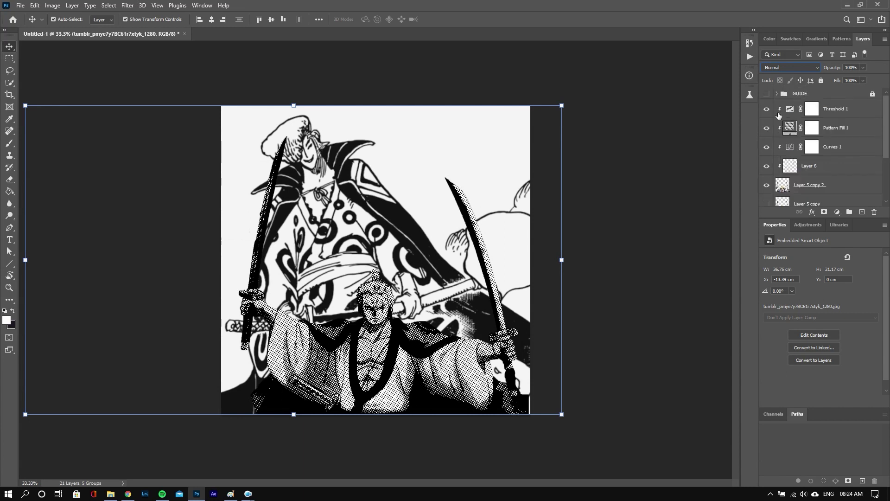
left_click(766, 184)
scroll(887, 142, "down", 4)
key("ctrl+j")
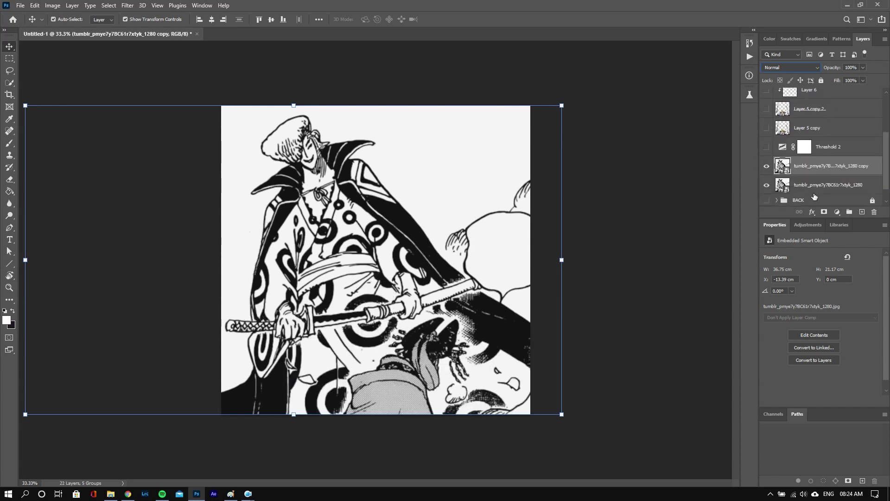
Use Quick Selection to select the white background around the caped figure
left_click(9, 82)
left_click_drag(336, 231, 313, 355)
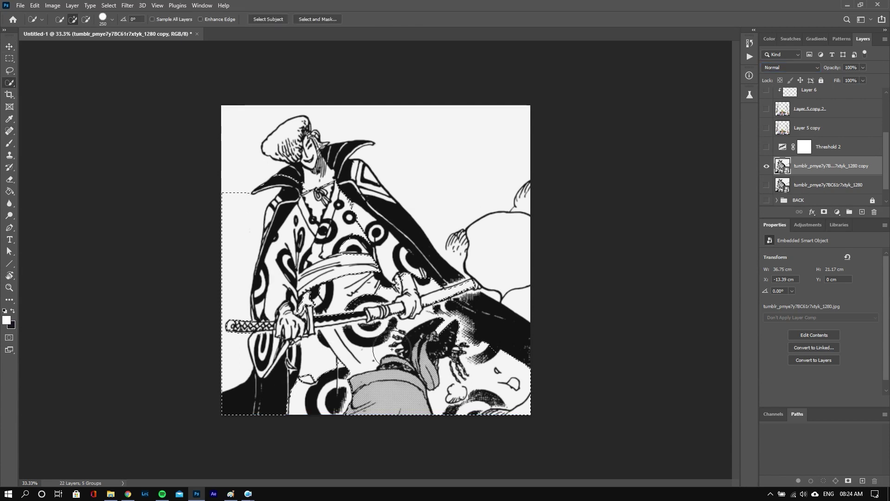
key("ctrl+d")
mouse_move(462, 161)
left_mouse_down()
mouse_move(523, 206)
mouse_move(546, 298)
left_mouse_up()
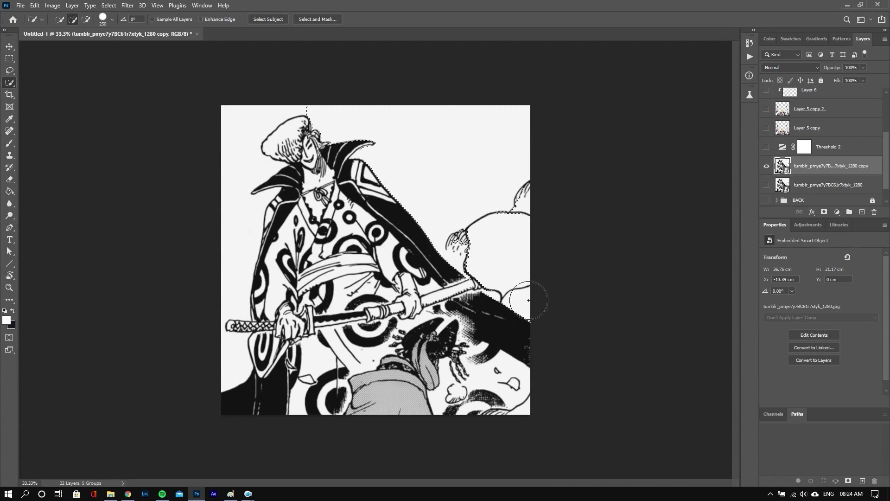
mouse_move(303, 108)
left_mouse_down()
mouse_move(238, 159)
mouse_move(232, 287)
mouse_move(211, 384)
left_mouse_up()
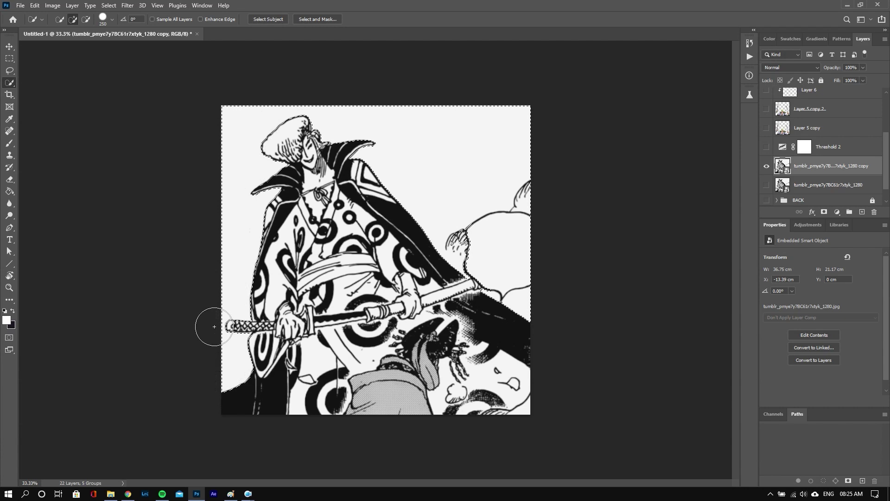
Copy the figure onto Layer 7 and invert it so the background turns black
left_click(108, 5)
left_click(121, 45)
key("ctrl+j")
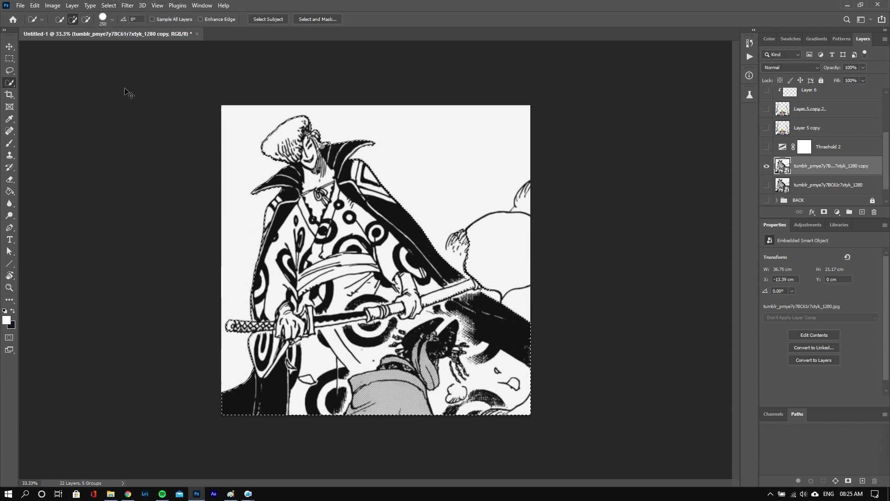
key("ctrl+i")
key("v")
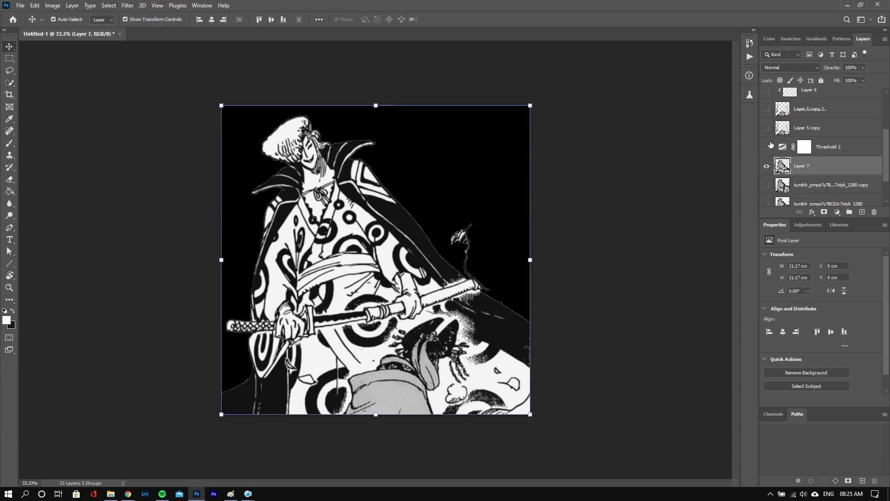
left_click_drag(886, 158, 888, 126)
Make the Zoro halftone layers visible and turn on the Threshold 2 adjustment
left_click_drag(766, 108, 767, 185)
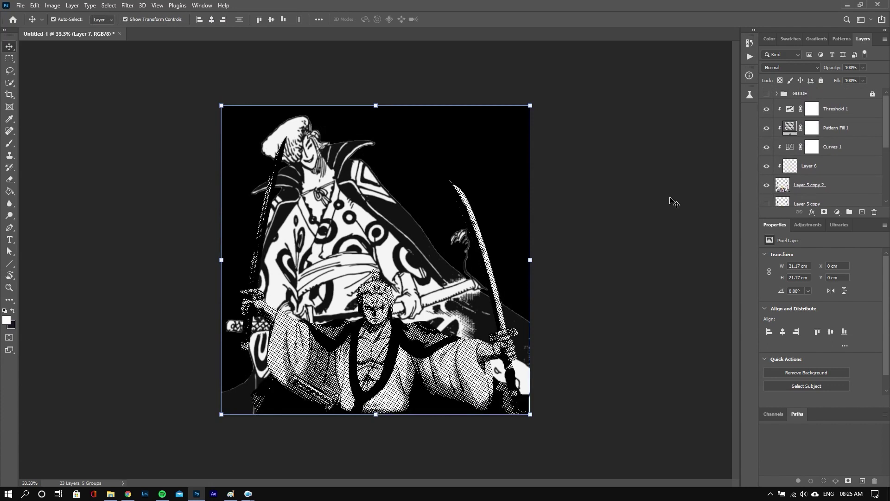
scroll(816, 148, "down", 3)
left_click(766, 108)
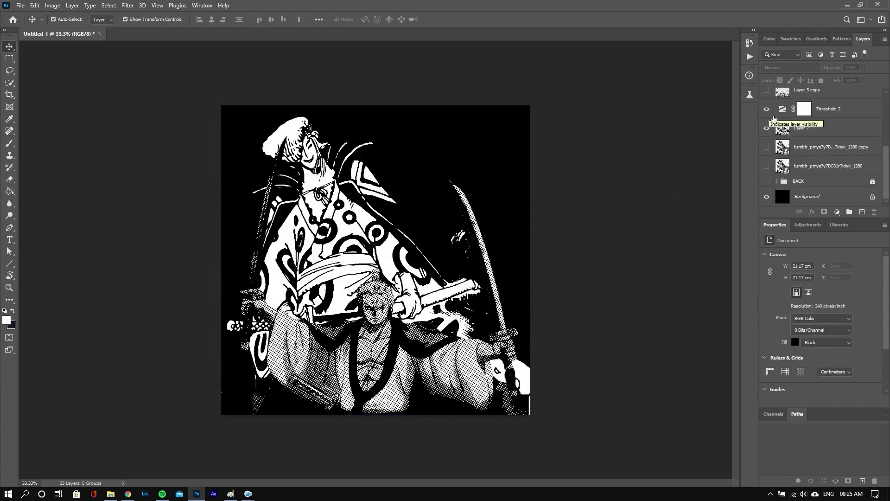
left_click(816, 131)
Add a halftone dot Pattern fill layer clipped to the caped figure layer
left_click(837, 212)
left_click(834, 239)
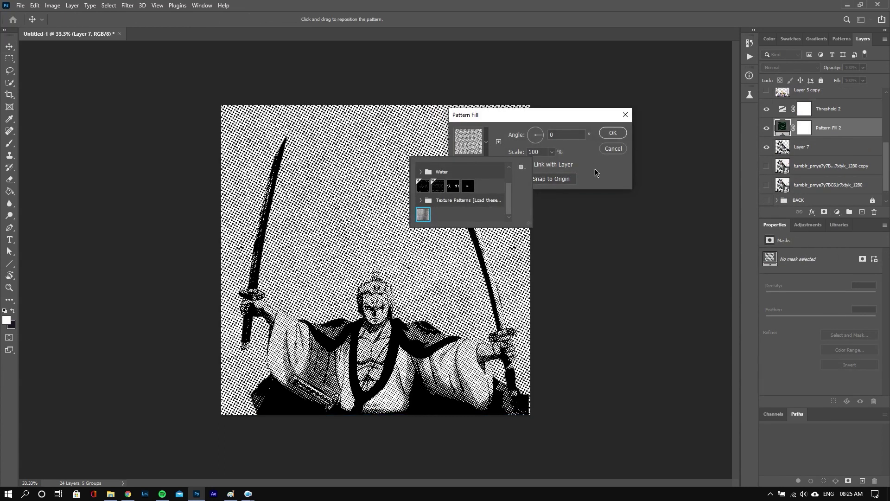
left_click(593, 164)
left_click(613, 133)
right_click(830, 134)
left_click(792, 235)
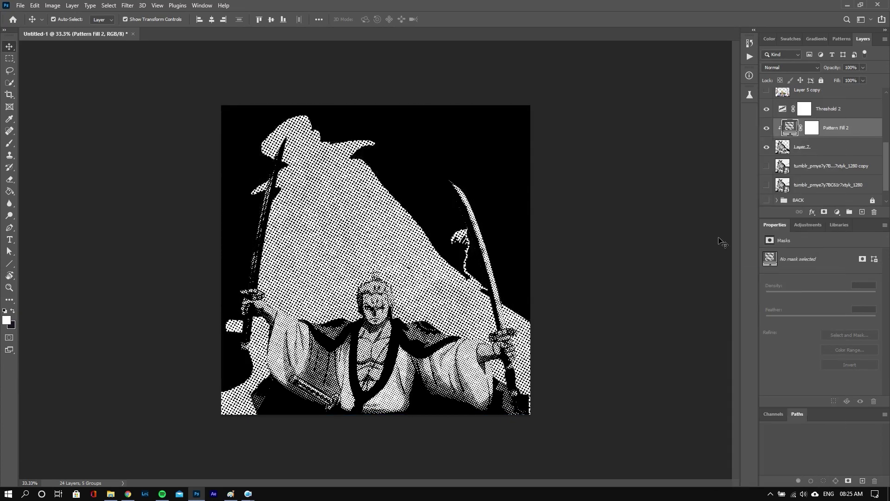
Set the pattern fill to Multiply blending with an 85% pattern scale
left_click(802, 68)
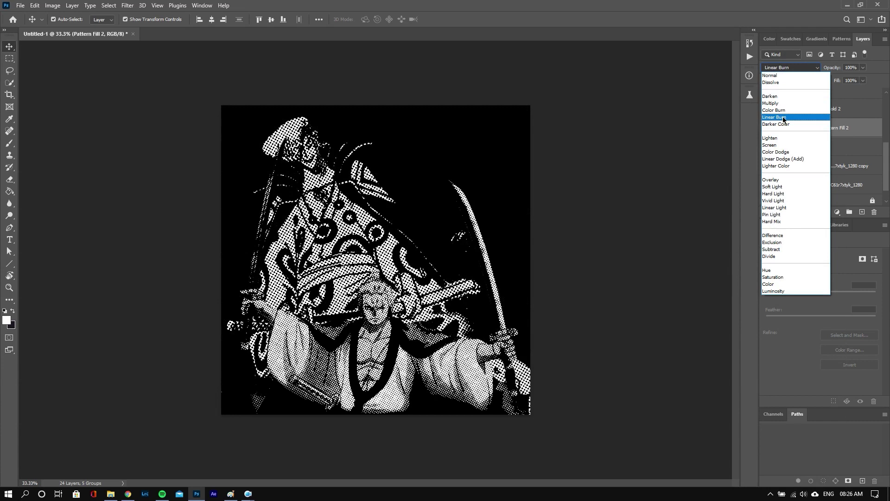
left_click(783, 102)
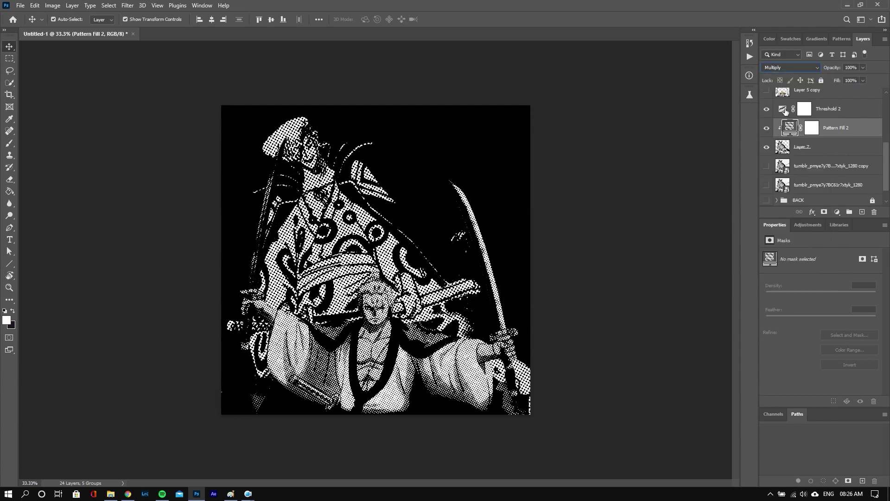
double_click(790, 128)
type("150")
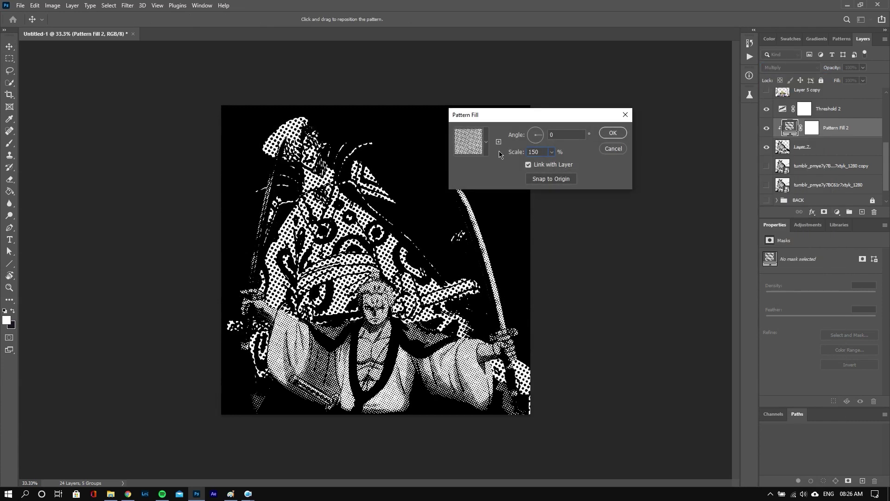
left_click_drag(516, 153, 518, 154)
key("BackSpace")
type("2")
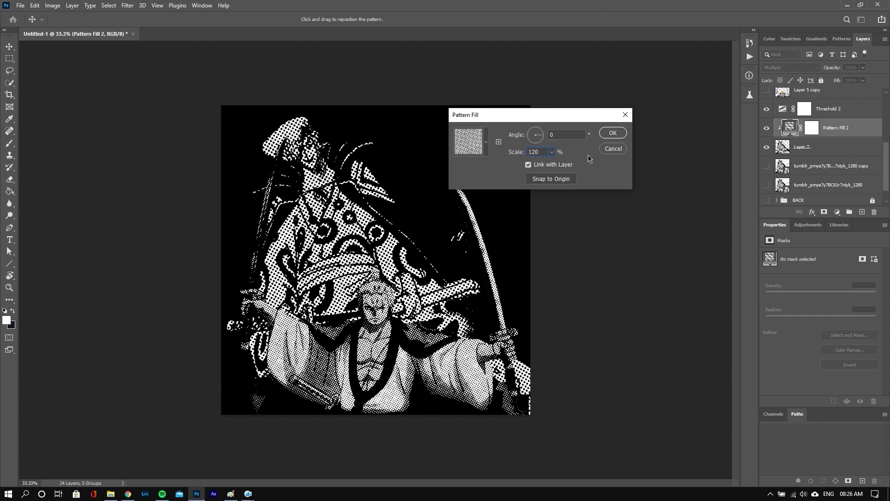
key("BackSpace")
key("BackSpace")
key("BackSpace")
type("85")
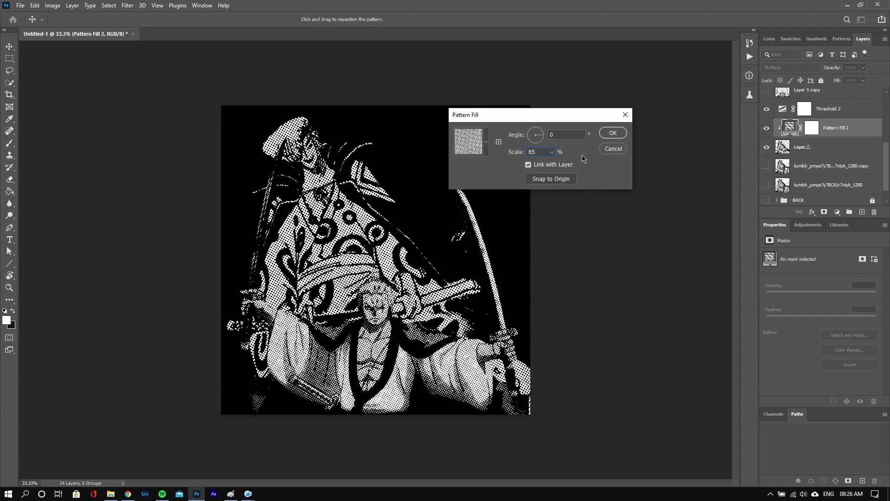
left_click(606, 135)
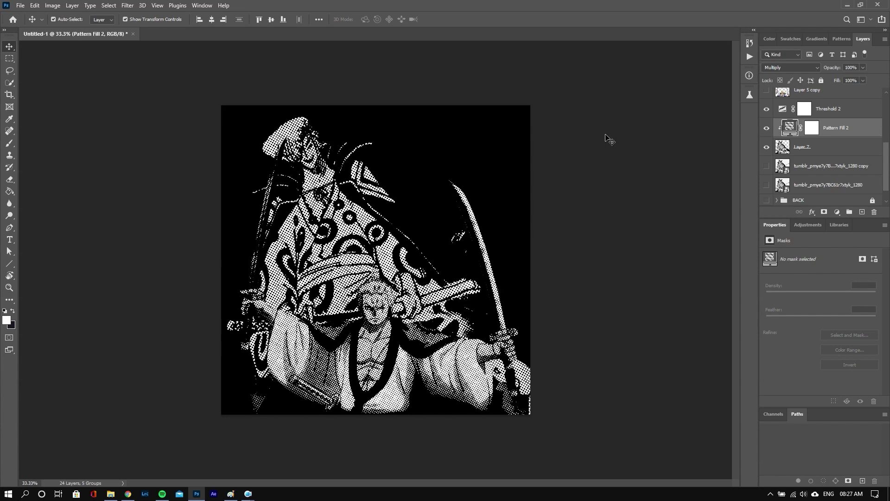
Lower the caped figure's Layer 7 opacity to about 71%
left_click(823, 147)
left_click(863, 68)
mouse_move(865, 77)
left_mouse_down()
mouse_move(845, 78)
mouse_move(855, 78)
left_mouse_up()
left_click(839, 69)
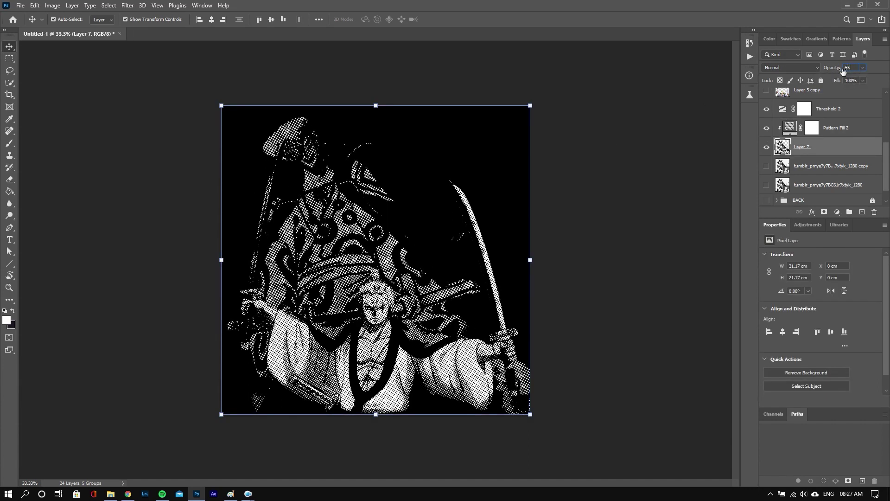
left_click(703, 111)
scroll(788, 139, "up", 3)
Give the Layer 5 copy 2 Zoro layer a 10 px stroke
left_click(809, 184)
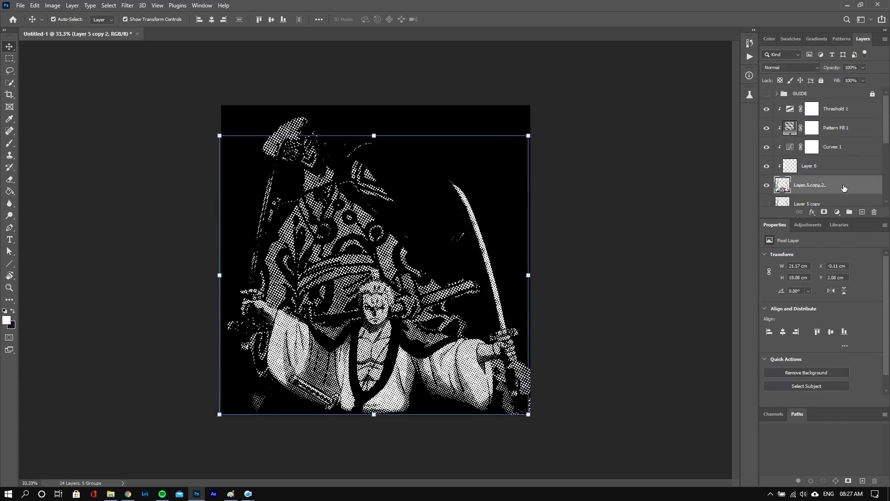
left_click(529, 212)
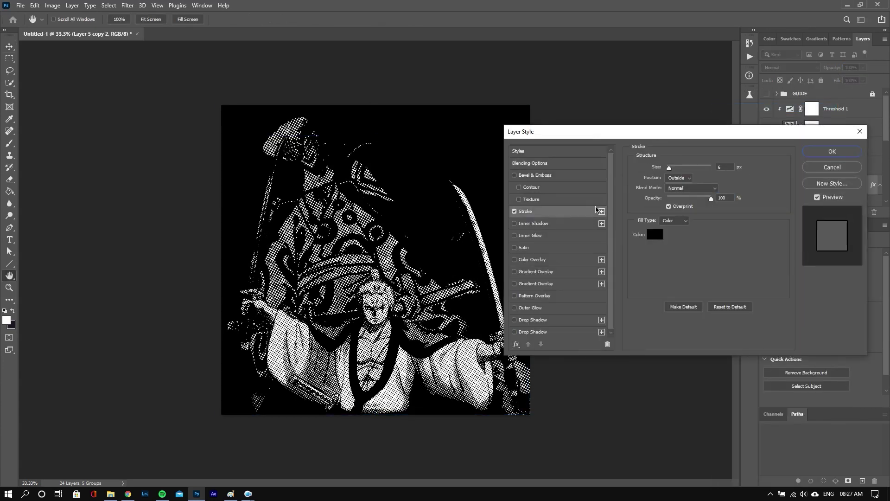
double_click(722, 168)
type("10")
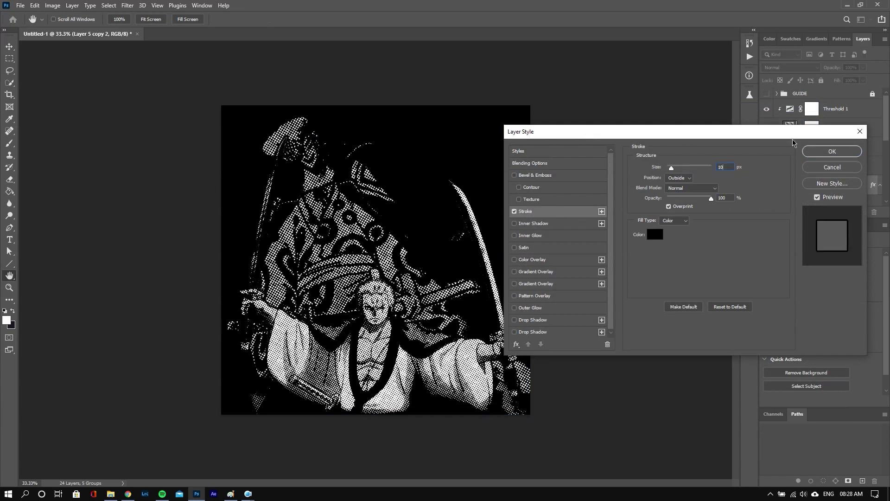
left_click(831, 154)
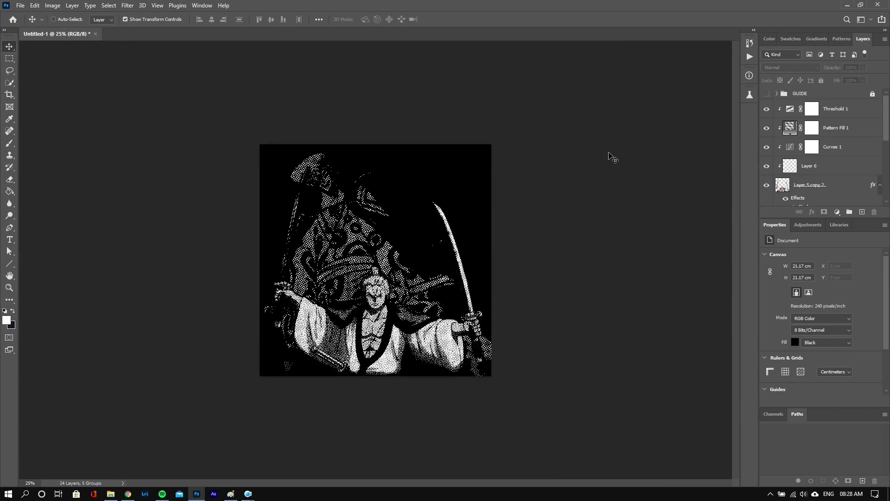
Adjust the Threshold 2 level down then up to tune the figure's halftone
key("ctrl+plus")
scroll(826, 130, "down", 3)
scroll(826, 129, "up", 2)
left_click(830, 134)
left_click_drag(829, 307, 817, 308)
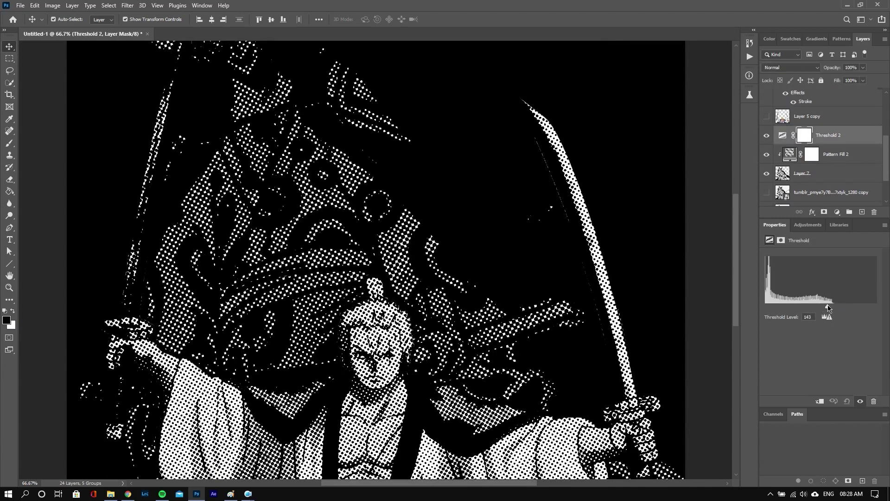
key("ctrl+minus")
key("ctrl+minus")
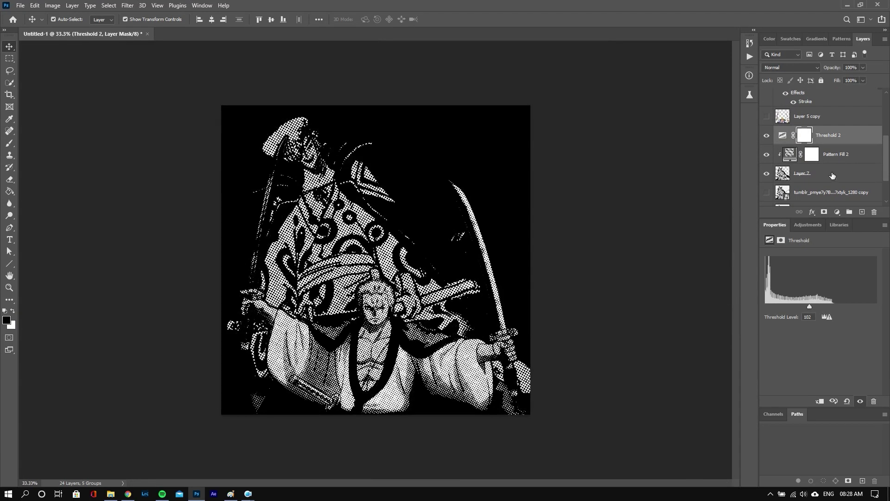
left_click_drag(809, 307, 826, 308)
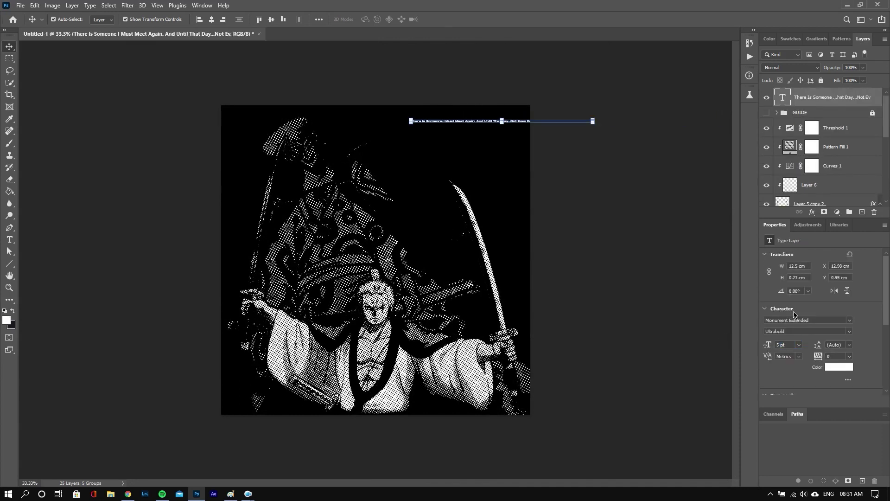
Move the quote left and down and set it in the ZinHenaBokuryu font
left_click_drag(473, 124, 382, 137)
left_click(768, 346)
left_click_drag(768, 348, 773, 347)
left_click(850, 320)
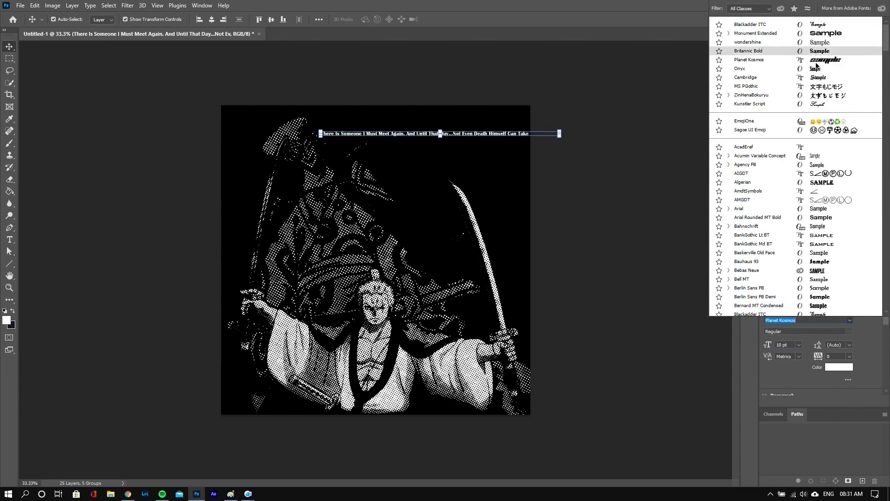
left_click(823, 95)
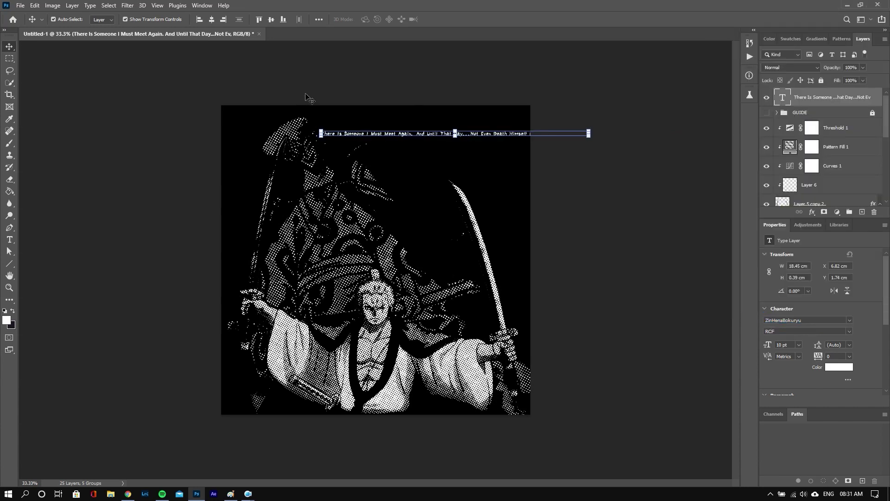
mouse_move(423, 141)
left_mouse_down()
mouse_move(339, 410)
mouse_move(372, 111)
left_mouse_up()
Break the quote into three lines and move the block to the upper right
double_click(379, 168)
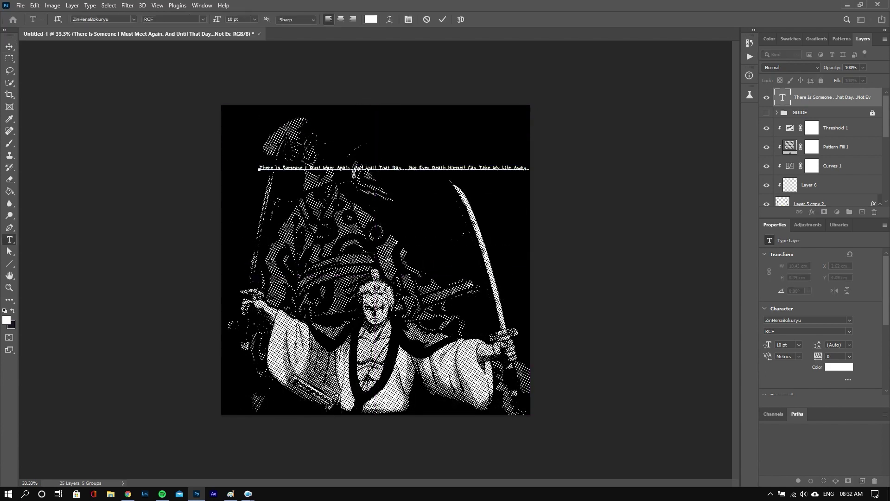
key("Return")
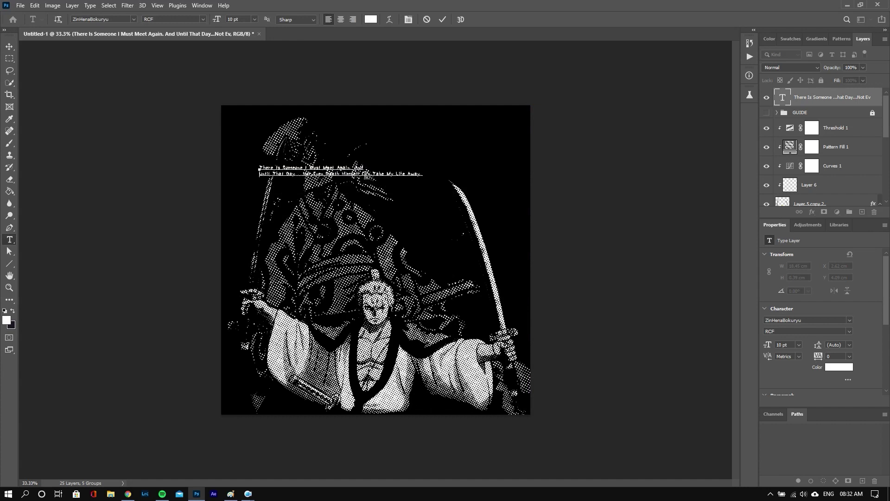
key("Return")
left_click(9, 46)
mouse_move(296, 171)
left_mouse_down()
mouse_move(320, 173)
mouse_move(441, 307)
left_mouse_up()
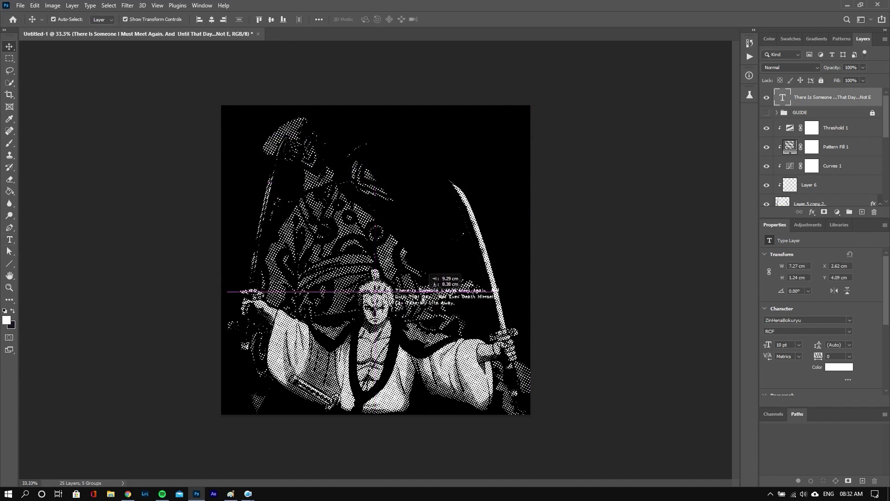
mouse_move(438, 287)
left_mouse_down()
mouse_move(434, 132)
mouse_move(459, 254)
mouse_move(441, 304)
mouse_move(429, 268)
left_mouse_up()
Set the quote to 5 pt and settle it beside Zoro's head
double_click(783, 344)
type("5")
key("Return")
left_click(585, 285)
left_click(600, 247)
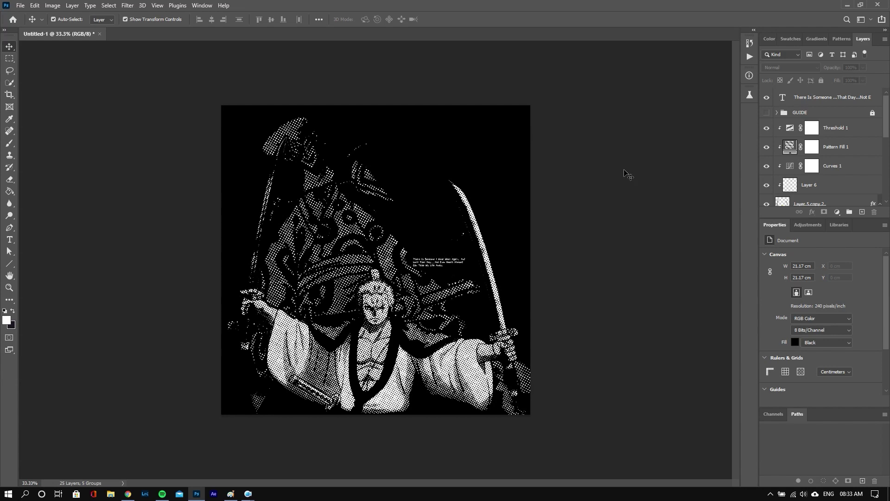
Create the ZORO title text and raise its font size to 80 pt
key("t")
left_click(347, 223)
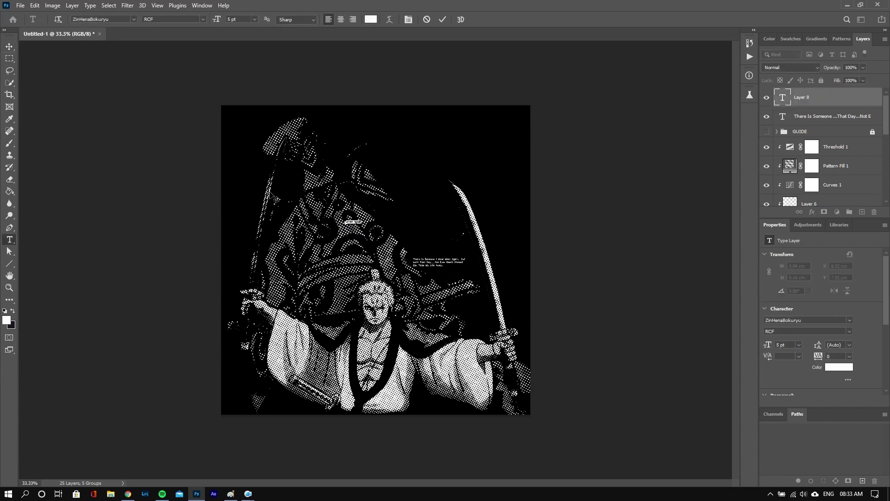
key("ctrl+Return")
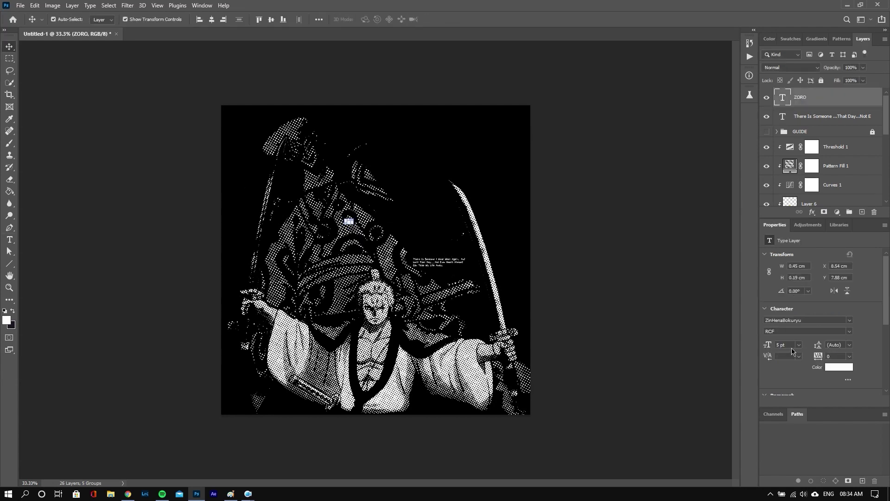
type("5")
key("Return")
type("30")
key("Return")
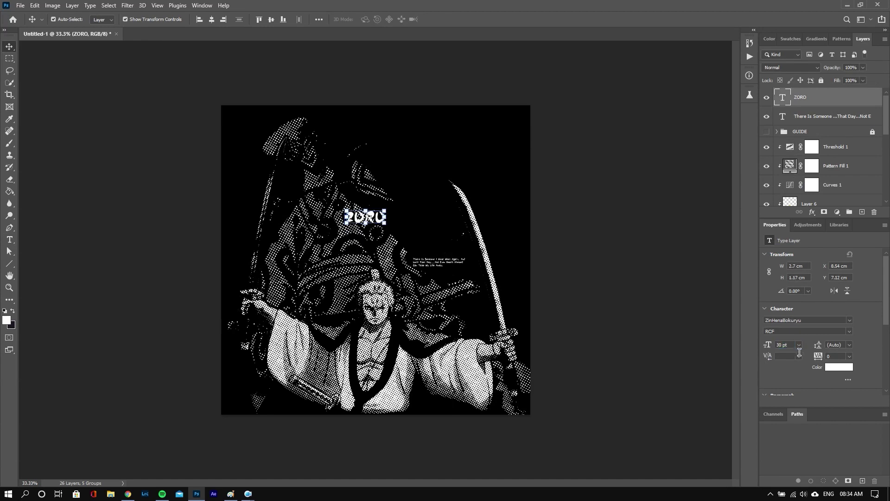
type("80")
key("Return")
Scale the ZORO title up to 173% and move it to the top-right
left_click_drag(416, 201, 393, 223)
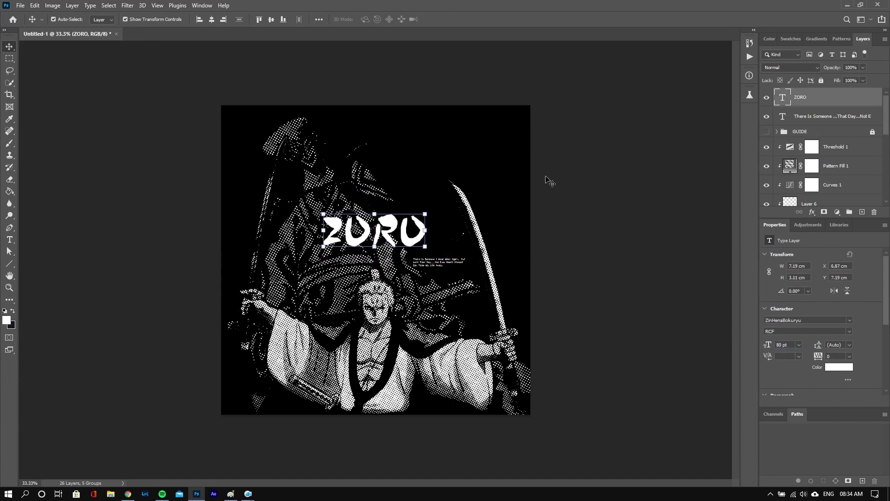
left_click_drag(425, 230, 471, 245)
key("Return")
key("ctrl+t")
left_click_drag(465, 190, 467, 197)
key("Escape")
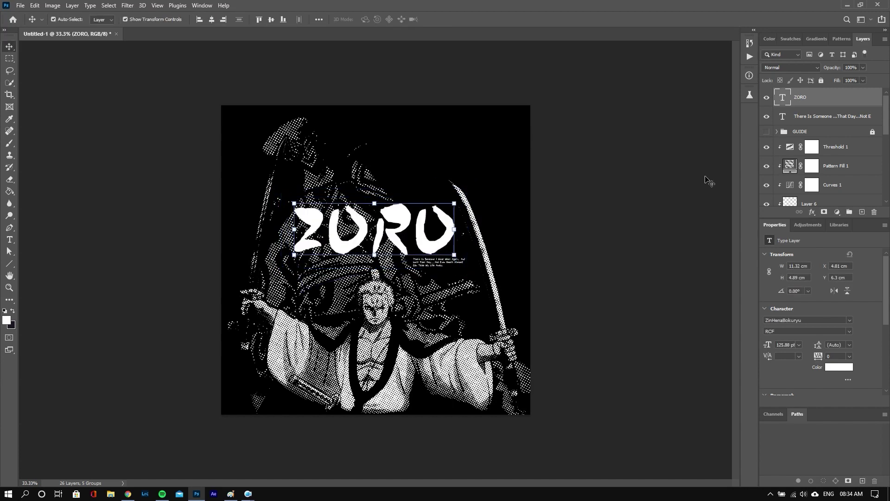
left_click_drag(412, 237, 486, 165)
Move the quote under ZORO, enlarge it, and centre-align its text
mouse_move(441, 262)
left_mouse_down()
mouse_move(424, 190)
mouse_move(501, 208)
left_mouse_up()
key("ctrl+t")
key("Return")
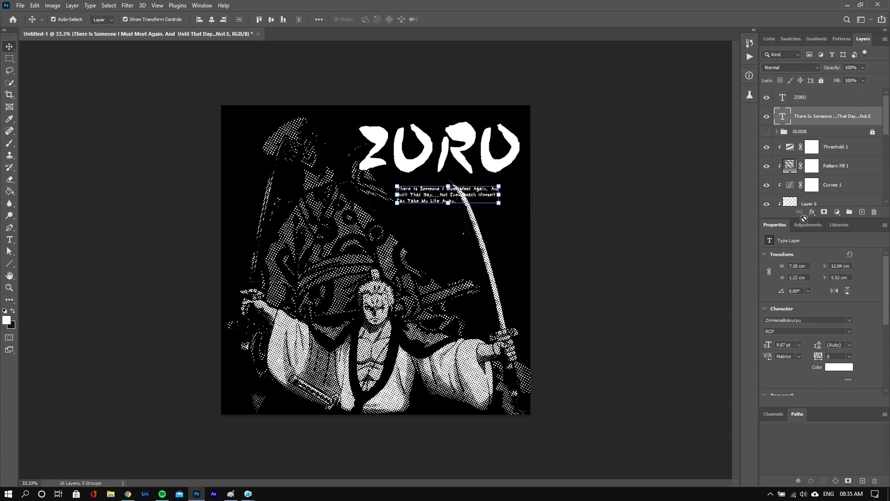
scroll(795, 339, "down", 2)
left_click(779, 362)
Position the quote under ZORO and give it a 10 px black stroke outline
left_click_drag(459, 199, 454, 193)
right_click(816, 118)
left_click(714, 76)
left_click(579, 211)
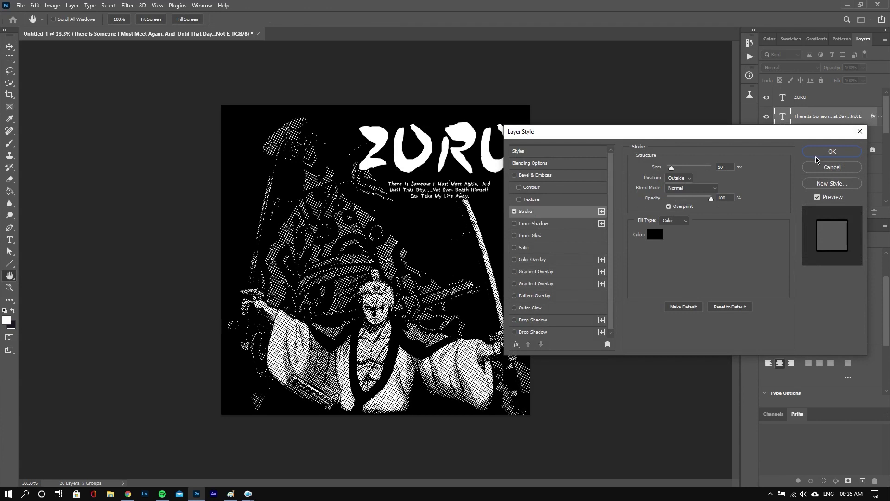
left_click(816, 157)
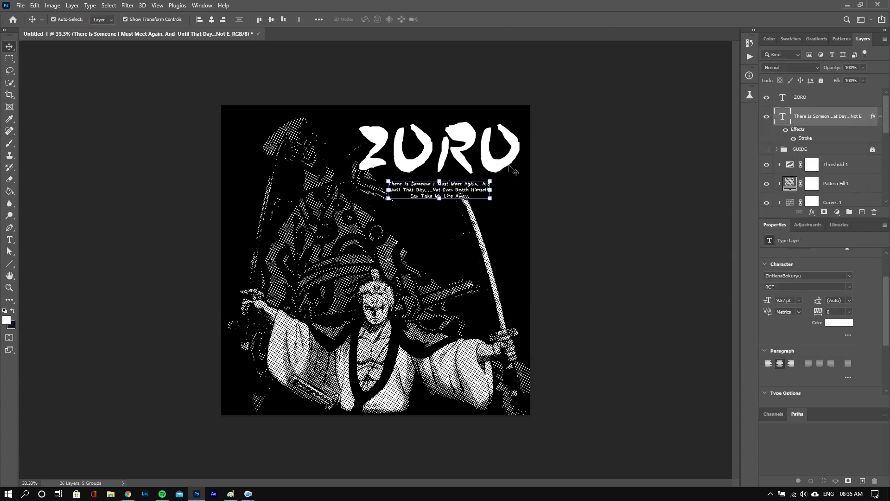
left_click(572, 193)
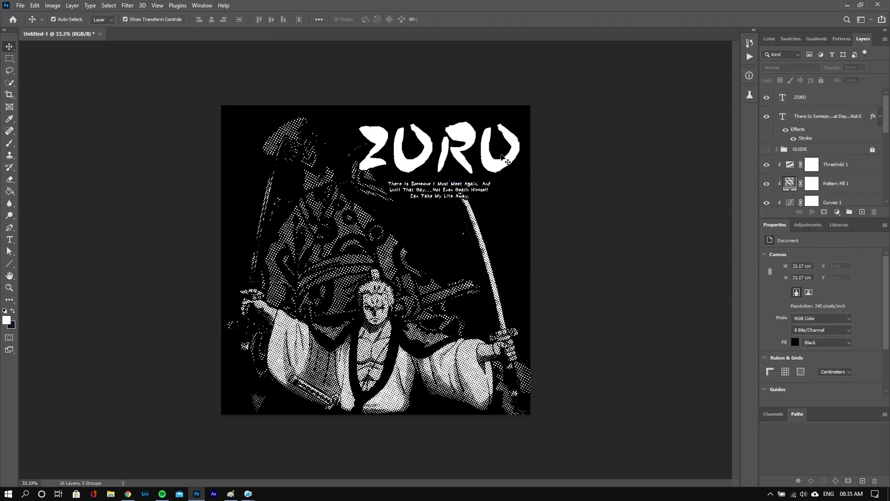
Nudge ZORO left and move the quote to the bottom-left, shrunk to about 87%
left_click_drag(502, 158, 487, 158)
left_click_drag(456, 186, 296, 401)
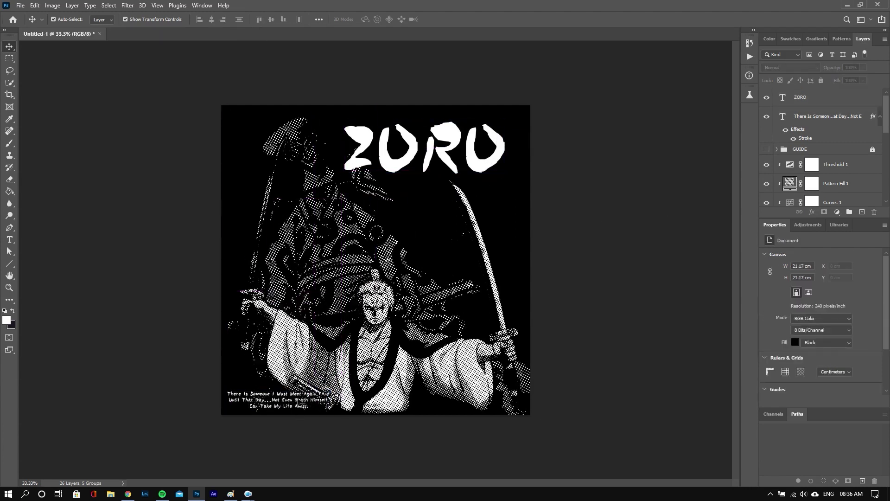
key("ctrl+t")
left_click_drag(331, 396, 316, 393)
key("Return")
left_click(587, 419)
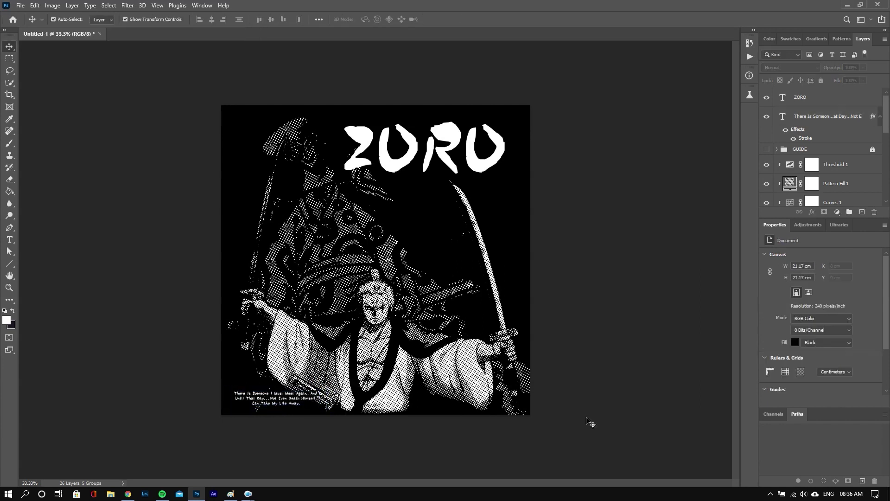
left_click(486, 161)
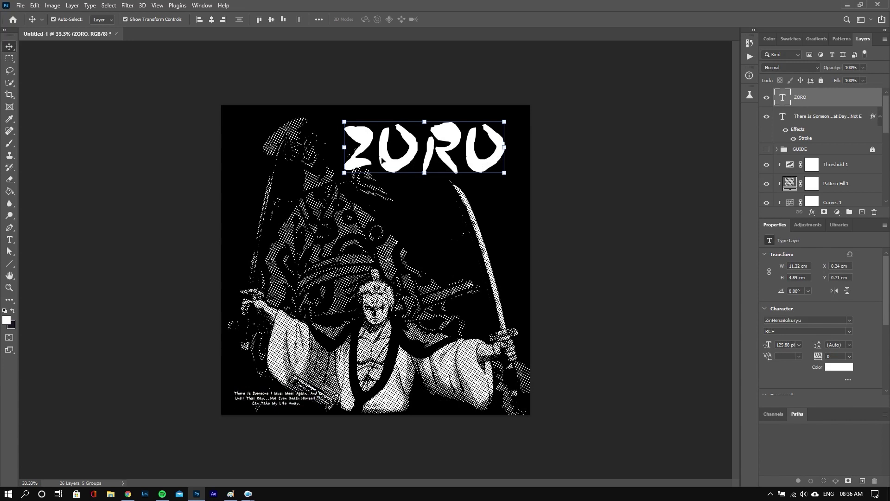
Nudge ZORO down and add a 50 pt English subtitle line below it
left_click_drag(381, 159, 383, 178)
key("t")
left_click(403, 213)
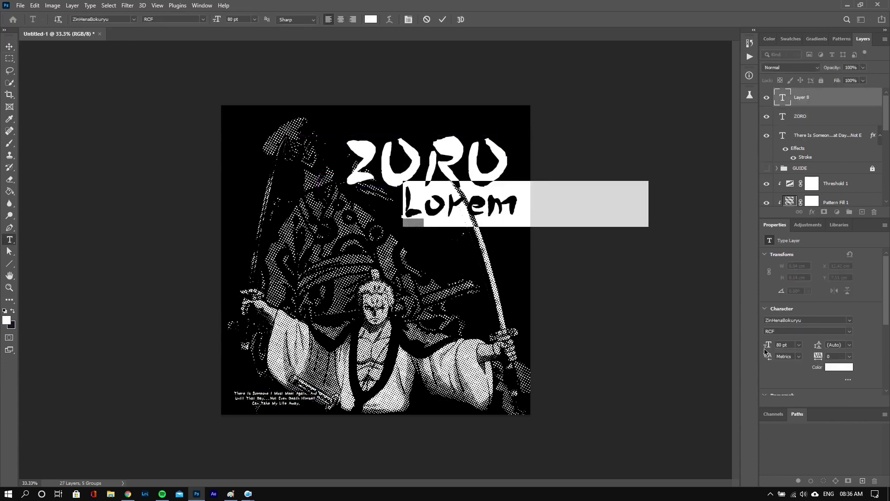
left_click_drag(765, 351, 772, 348)
type("50")
key("Return")
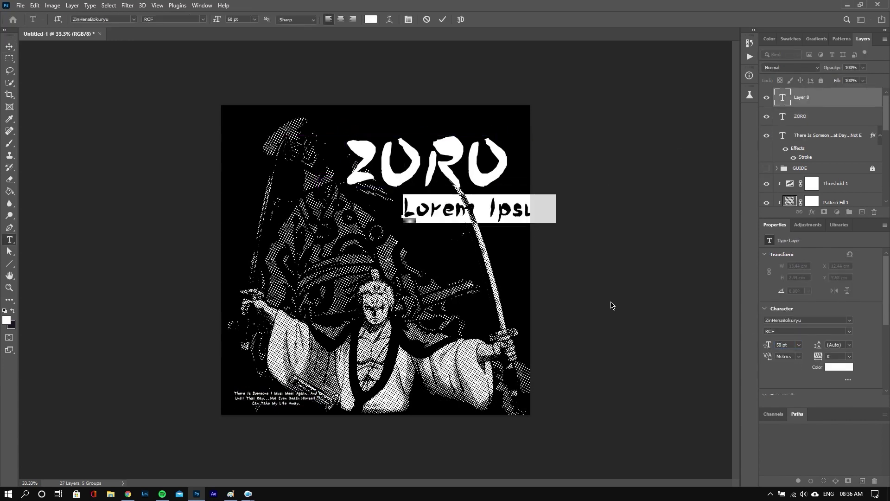
type("The Firs")
key("BackSpace")
type("ate  Huter")
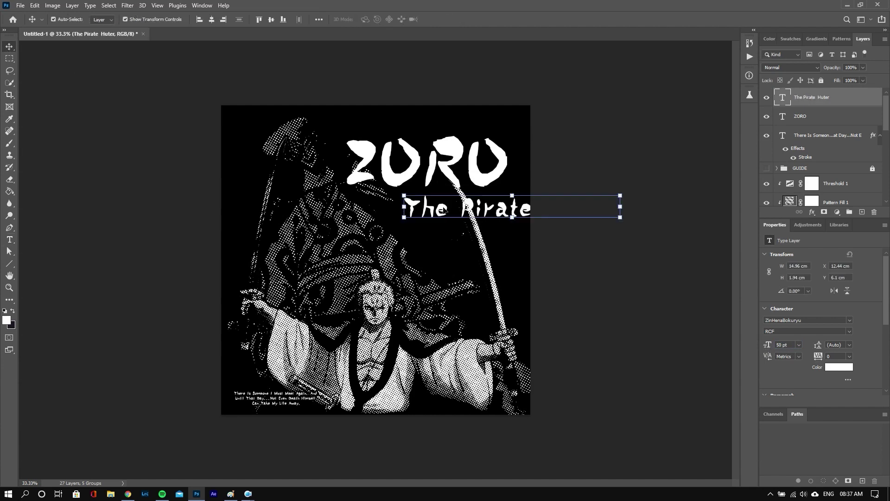
left_click_drag(589, 212, 465, 220)
type("Hutern")
left_click(9, 47)
Browse the font list for the subtitle
left_click(849, 320)
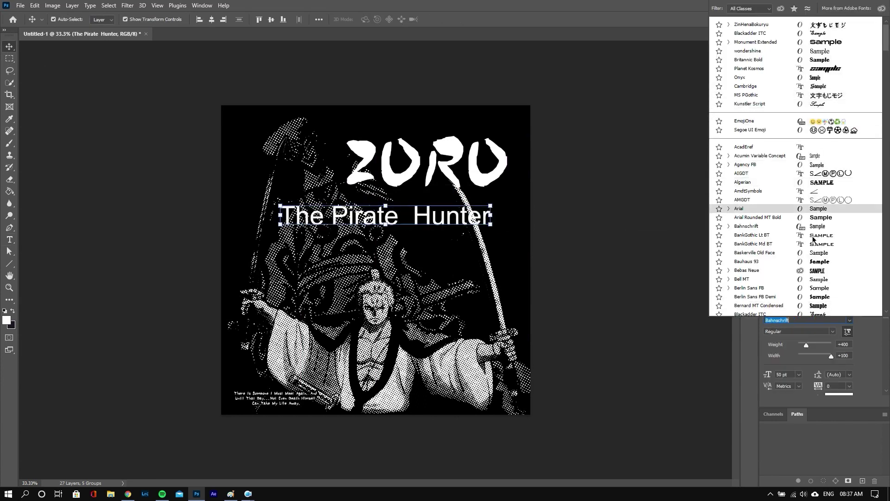
scroll(821, 278, "down", 4)
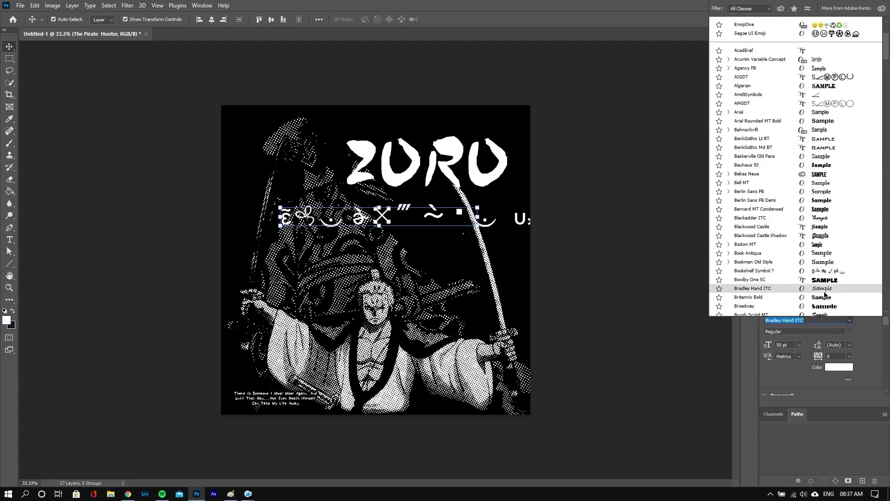
scroll(823, 292, "down", 3)
scroll(821, 278, "down", 3)
scroll(820, 260, "down", 3)
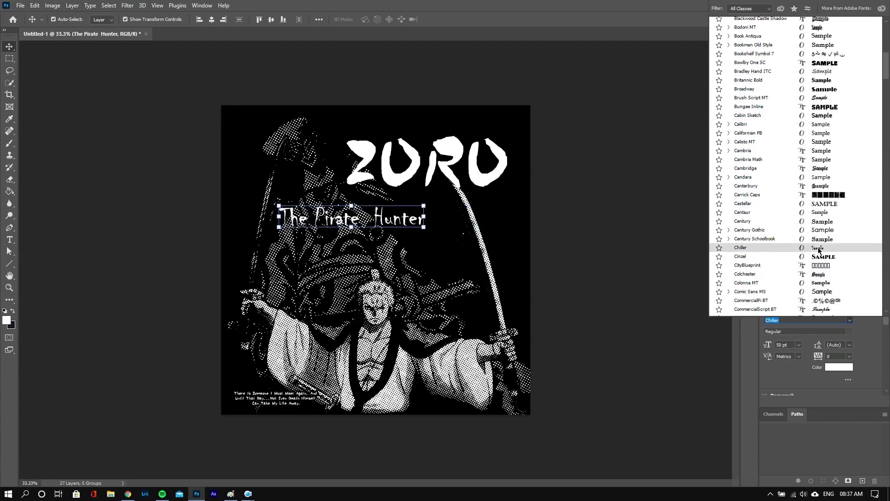
scroll(817, 292, "down", 2)
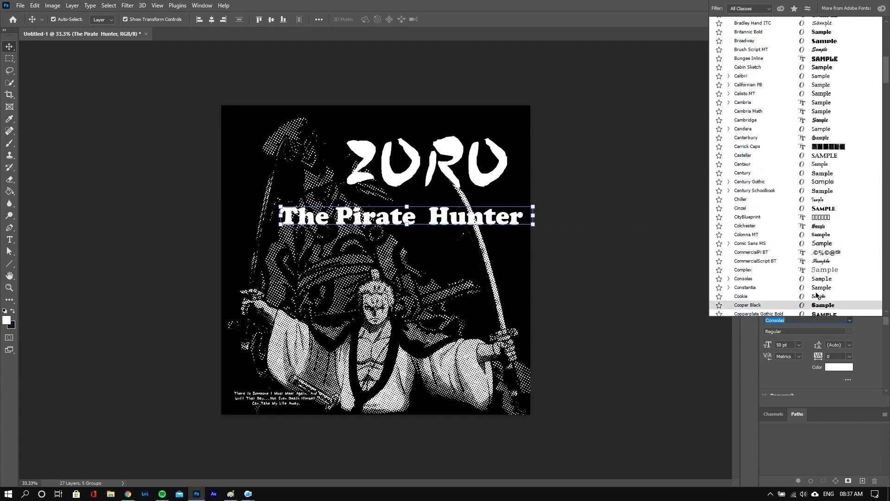
scroll(819, 278, "down", 6)
scroll(820, 263, "down", 3)
scroll(821, 262, "down", 4)
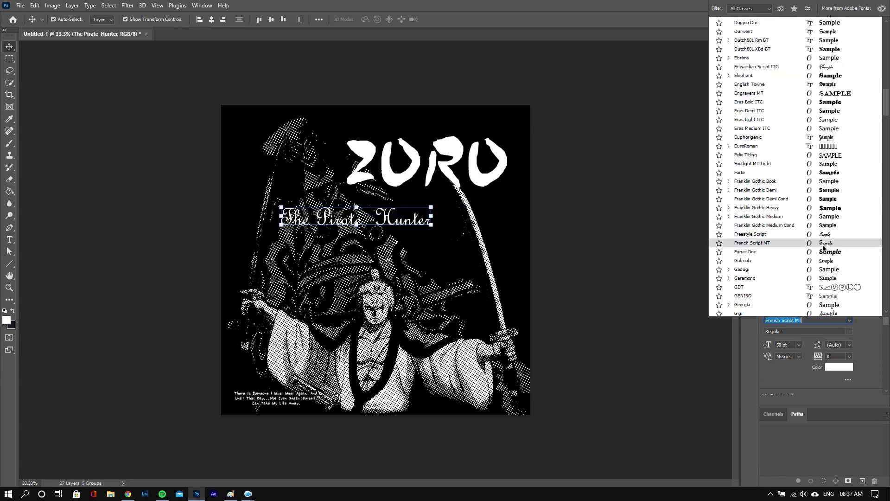
Discard the English text, paste 海賊浪人 below ZORO and move it up under the title
key("Escape")
left_click(360, 214)
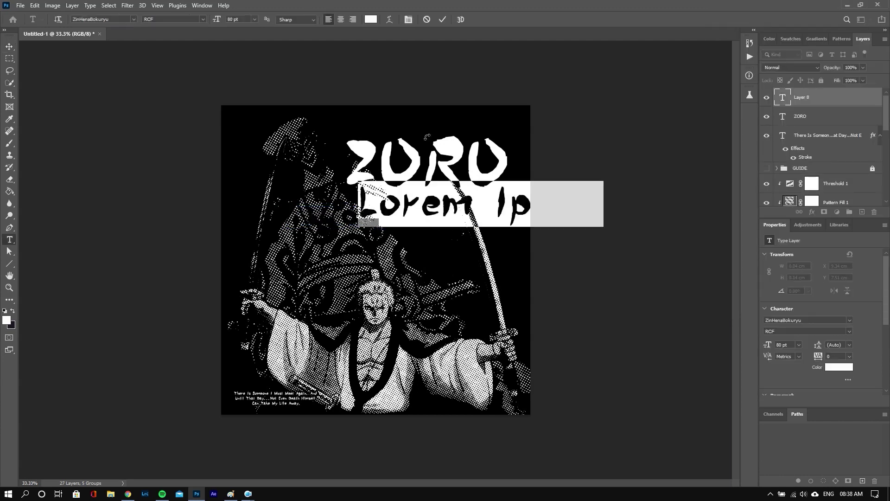
type("海賊浪人")
left_click(9, 46)
mouse_move(464, 199)
left_mouse_down()
mouse_move(416, 180)
mouse_move(462, 186)
left_mouse_up()
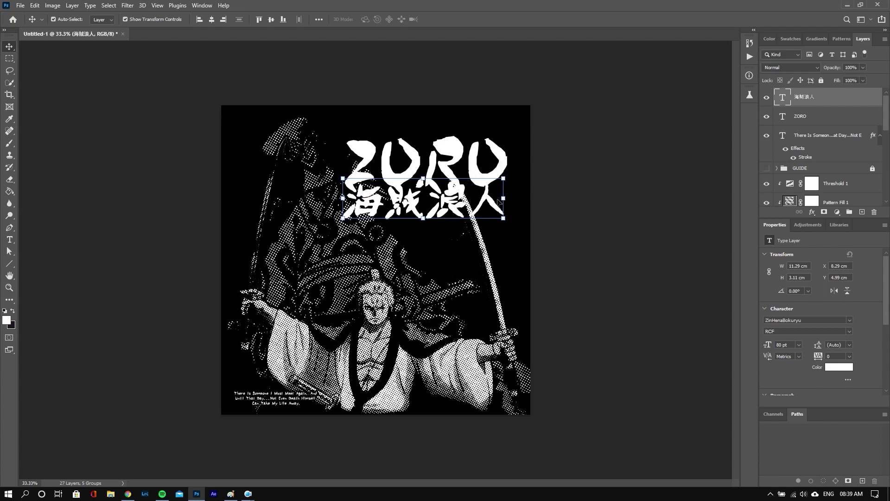
Shrink 海賊浪人 to about 72% and paste the quote layer's outline style onto it
left_click_drag(500, 200, 478, 202)
key("Return")
right_click(864, 140)
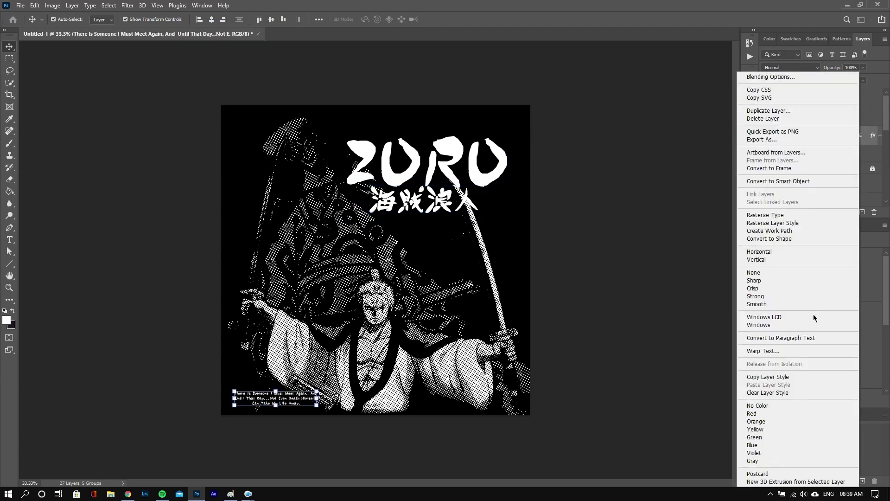
left_click(795, 378)
right_click(810, 98)
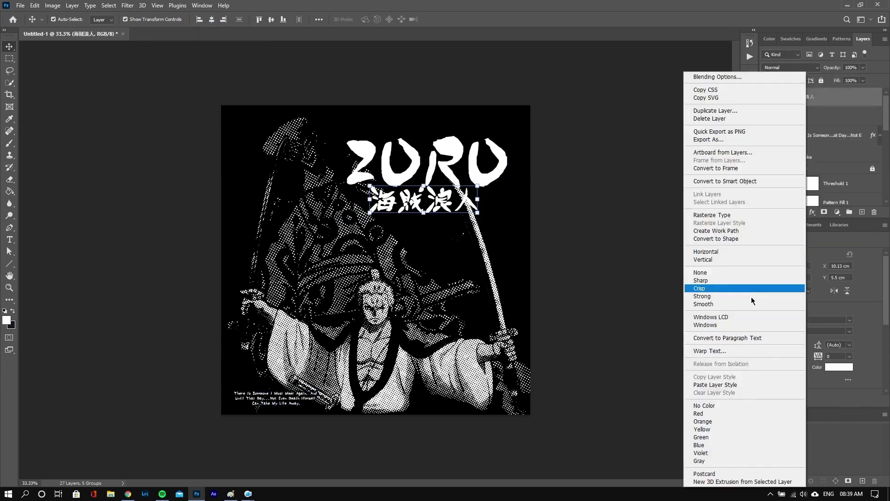
left_click(749, 356)
Move 海賊浪人 above ZORO's upper right and skip the music track
mouse_move(462, 197)
left_mouse_down()
mouse_move(455, 138)
mouse_move(505, 139)
left_mouse_up()
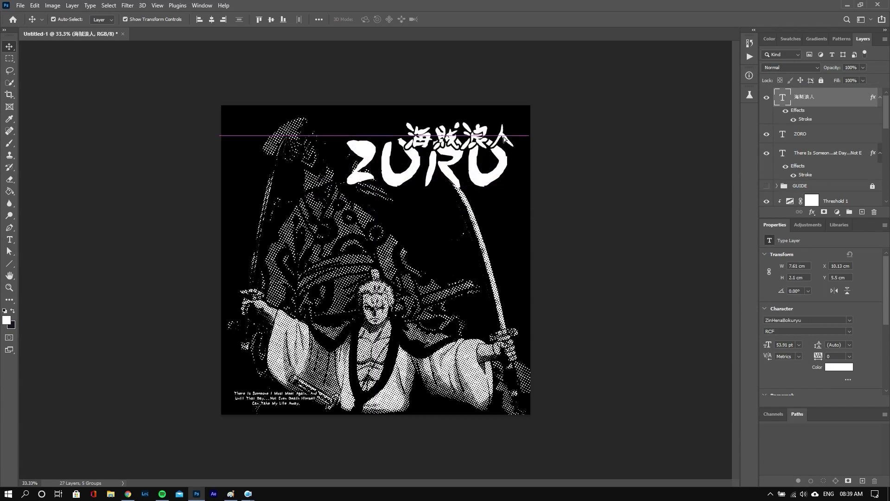
left_click(566, 170)
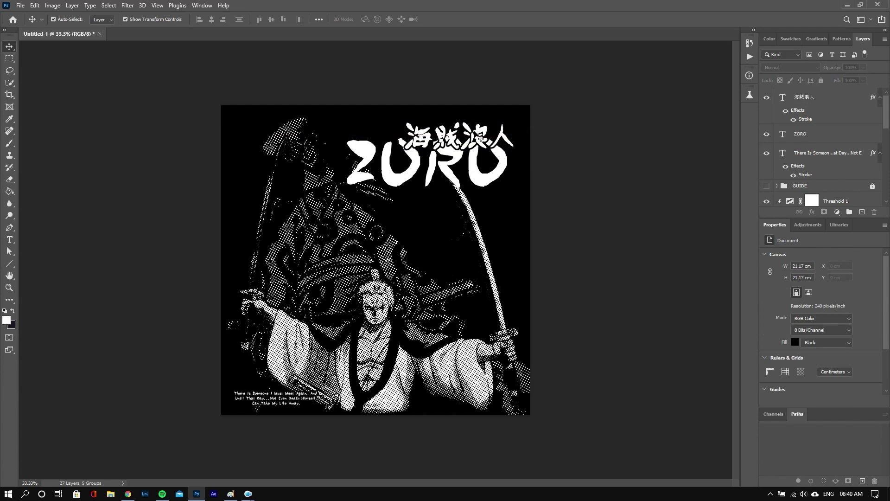
left_click(162, 493)
left_click(468, 428)
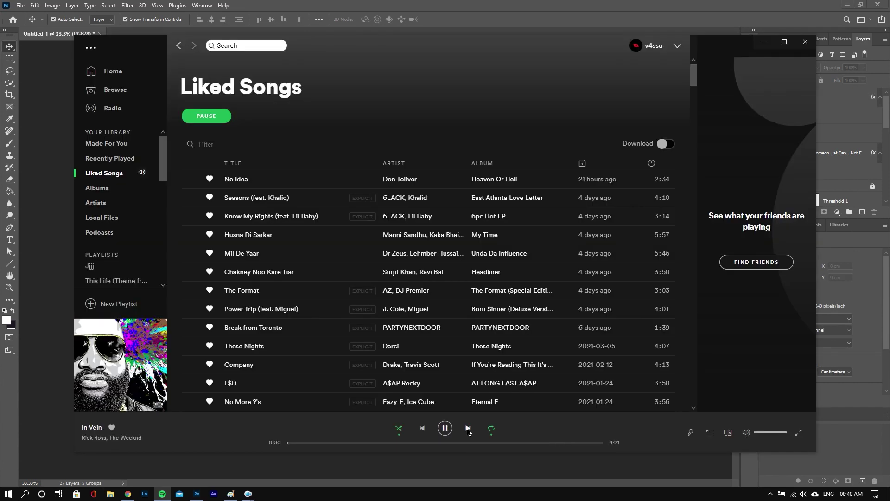
key("alt+Tab")
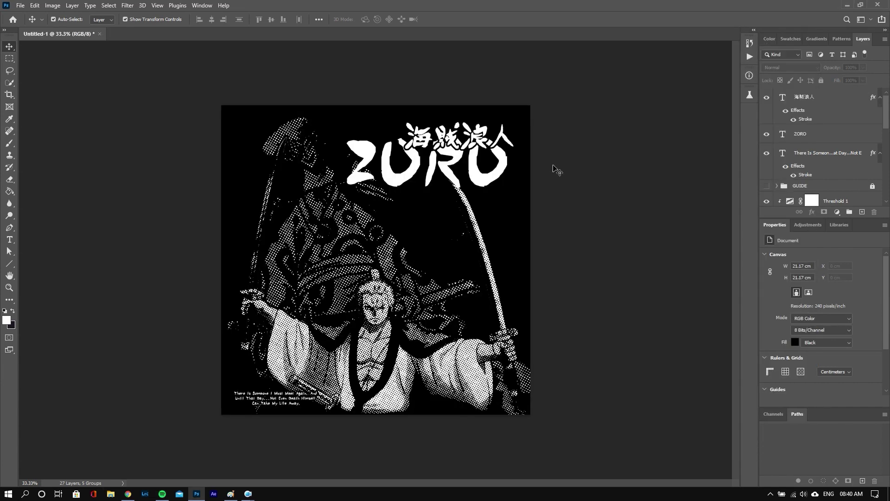
Select the 海賊浪人 and ZORO layers together
left_click(469, 160)
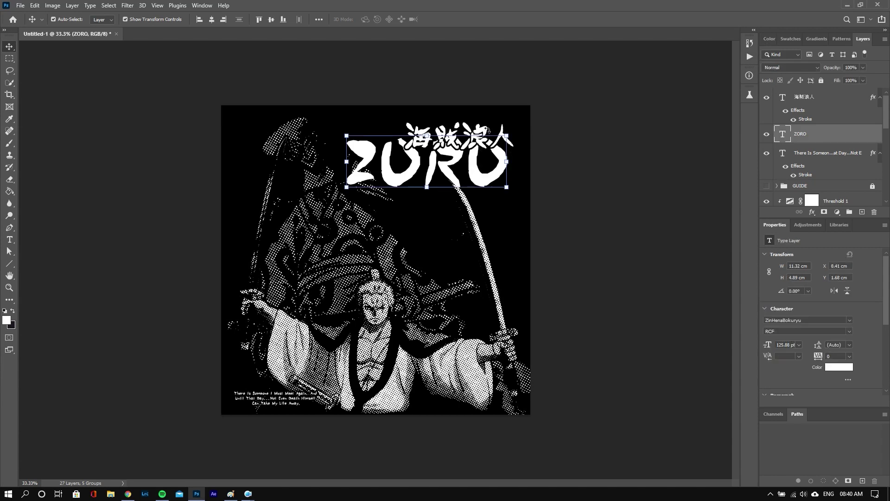
left_click(551, 115)
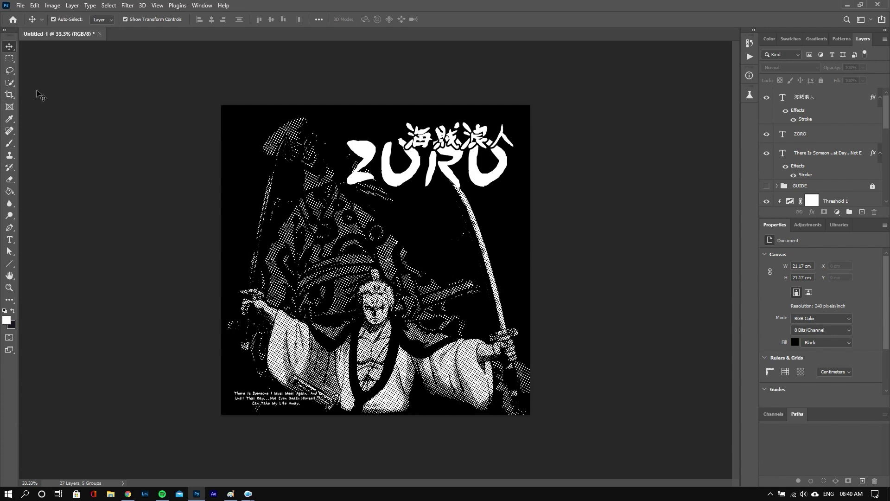
left_click(397, 185)
left_click(583, 157)
left_click(484, 130)
left_click(443, 180, "shift")
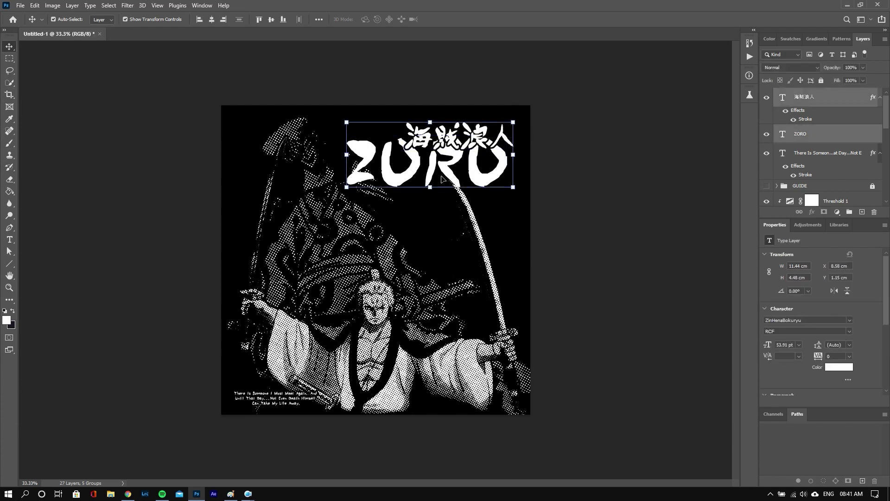
key("alt+Tab")
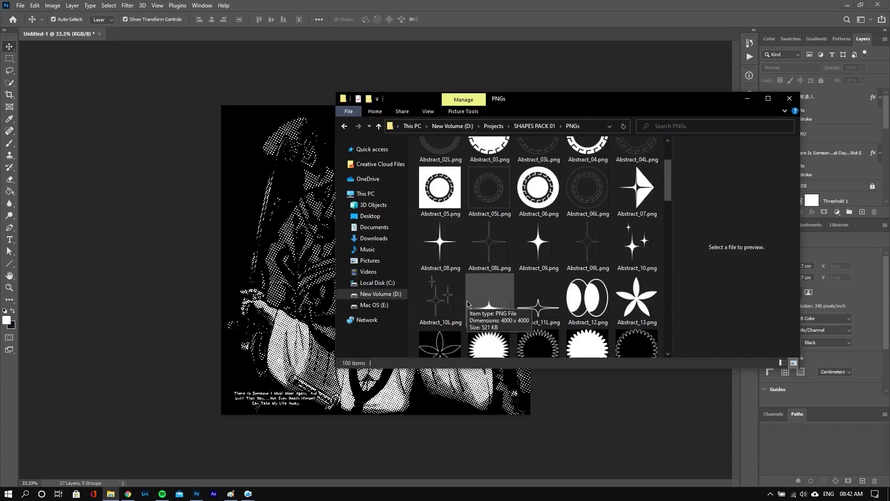
scroll(507, 305, "down", 2)
scroll(542, 304, "down", 2)
scroll(542, 304, "down", 2)
scroll(541, 304, "down", 2)
scroll(542, 305, "up", 1)
scroll(542, 305, "down", 5)
scroll(541, 305, "down", 2)
scroll(542, 305, "up", 3)
scroll(541, 304, "up", 4)
scroll(541, 305, "up", 3)
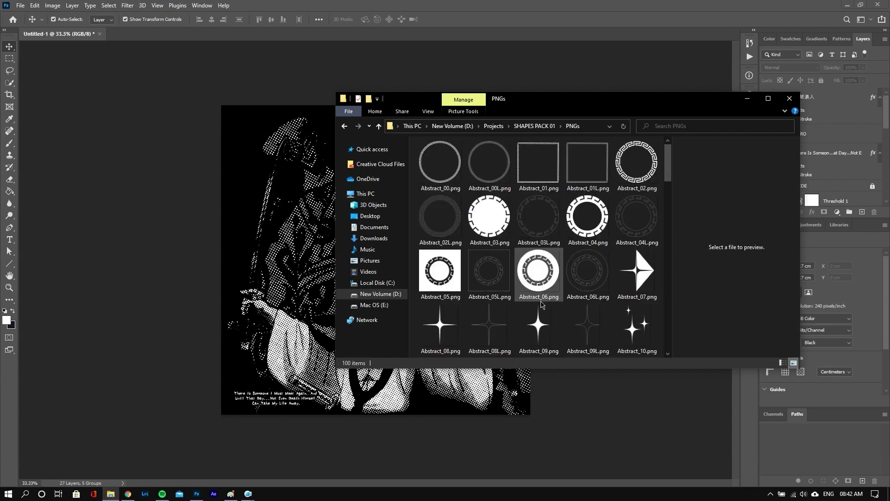
scroll(541, 304, "down", 3)
scroll(541, 303, "down", 1)
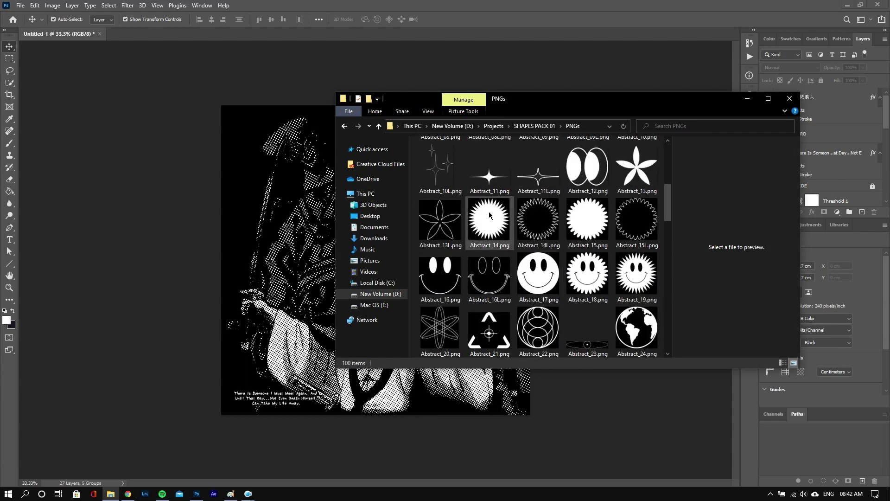
scroll(532, 266, "down", 3)
Enlarge the Shape 3 star flare and move it to the canvas top
left_click(747, 98)
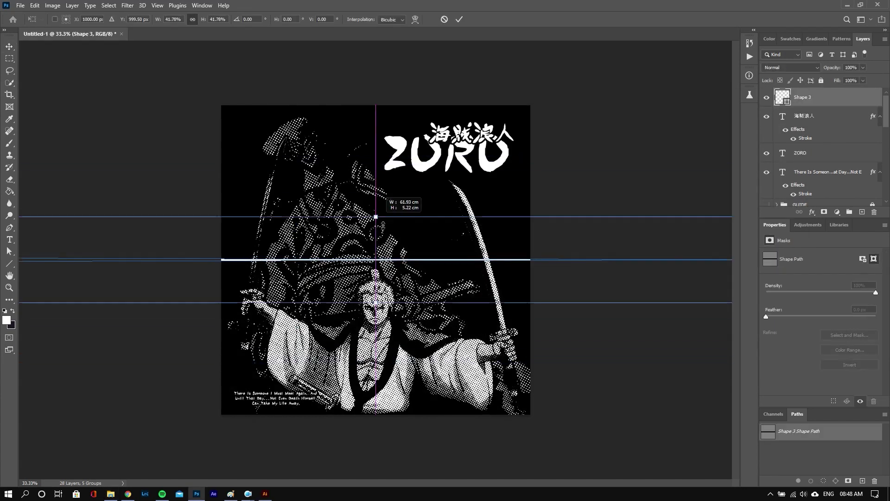
mouse_move(475, 259)
left_mouse_down()
mouse_move(449, 102)
mouse_move(366, 232)
mouse_move(239, 240)
mouse_move(248, 238)
mouse_move(232, 192)
left_mouse_up()
key("Return")
left_click(277, 83)
left_click_drag(232, 139, 235, 151)
left_click(214, 139)
left_click(211, 142)
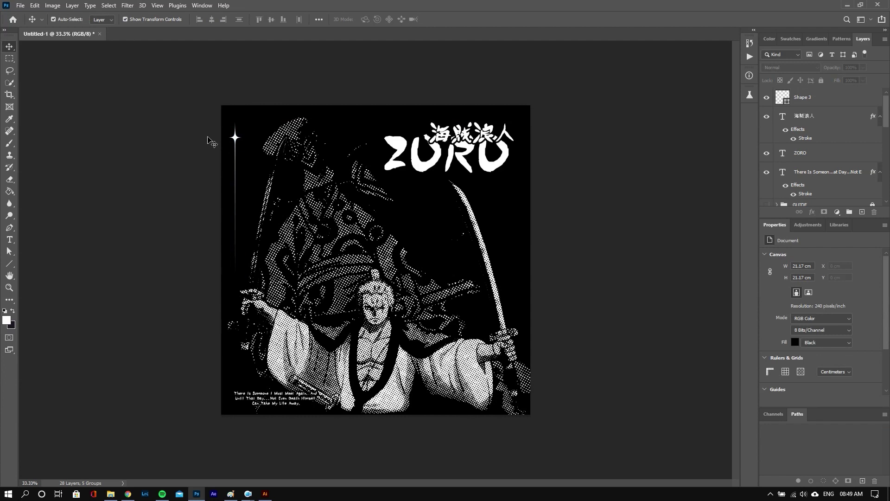
Settle the flare in the top-left corner and drag a copy toward the bottom-right
left_click(241, 145)
key("Up")
left_click(204, 148)
left_click(235, 139)
left_click_drag(241, 137, 235, 127)
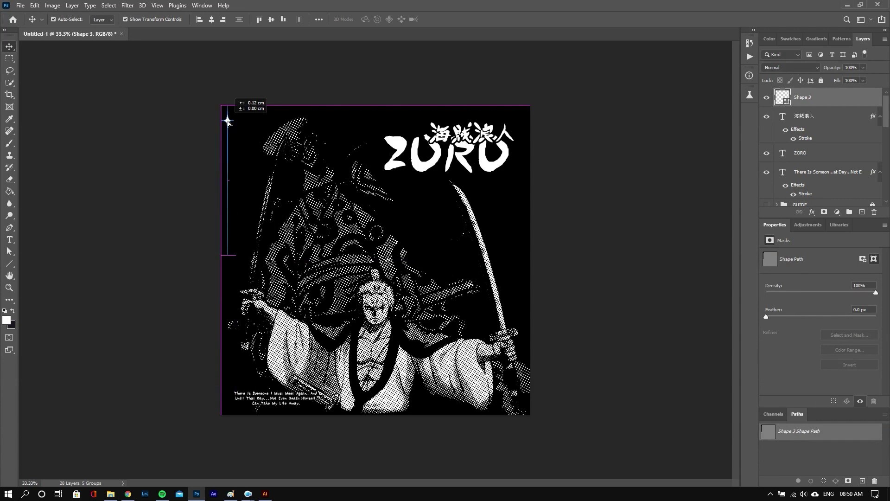
left_click(176, 140)
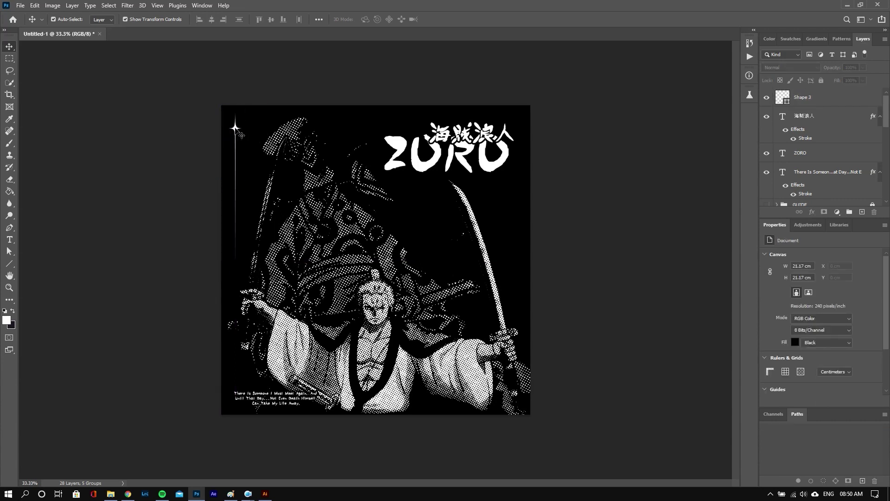
left_click(241, 135)
mouse_move(238, 135)
left_mouse_down()
mouse_move(529, 281)
mouse_move(526, 442)
left_mouse_up()
Flip the flare copy 180° and nudge it up and left
key("ctrl+t")
key("Return")
key("shift+Left")
key("shift+Left")
key("shift+Left")
key("shift+Left")
key("shift+Up")
key("shift+Up")
key("shift+Up")
key("shift+Up")
key("shift+Up")
key("shift+Up")
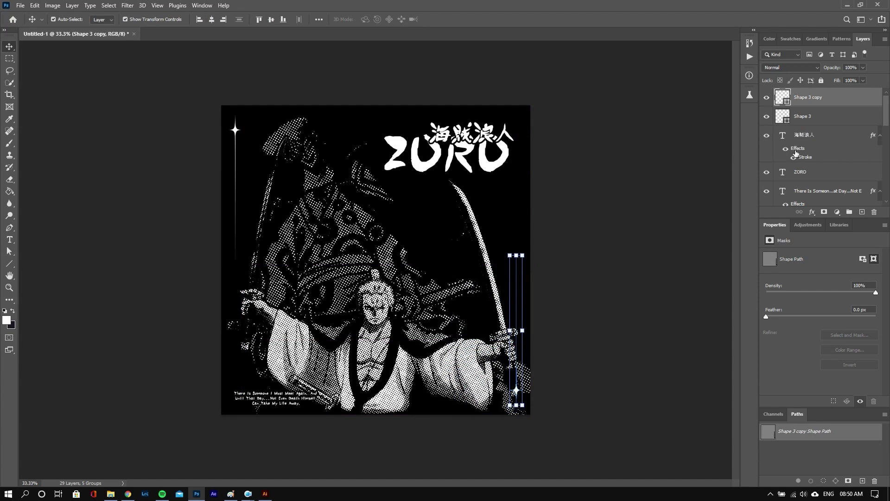
Check the Line tool's stroke options, then return to the Move tool
key("u")
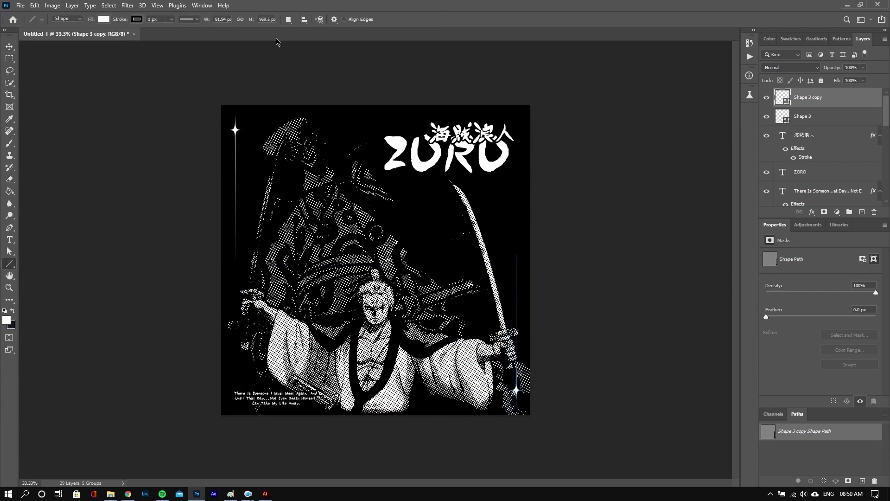
type("10")
left_click(189, 19)
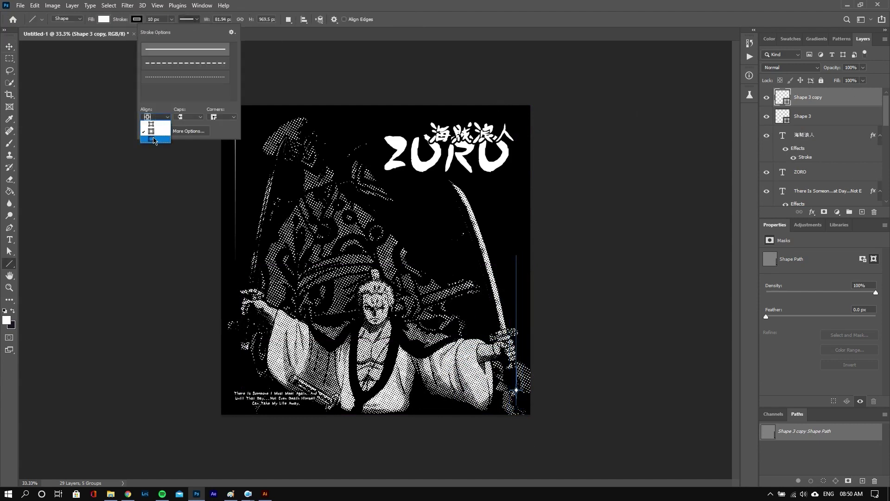
key("v")
left_click(103, 151)
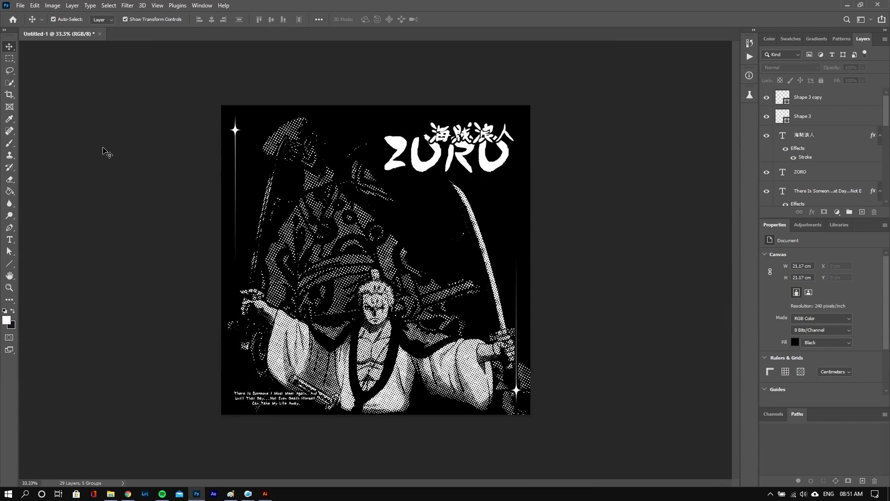
key("ctrl+z")
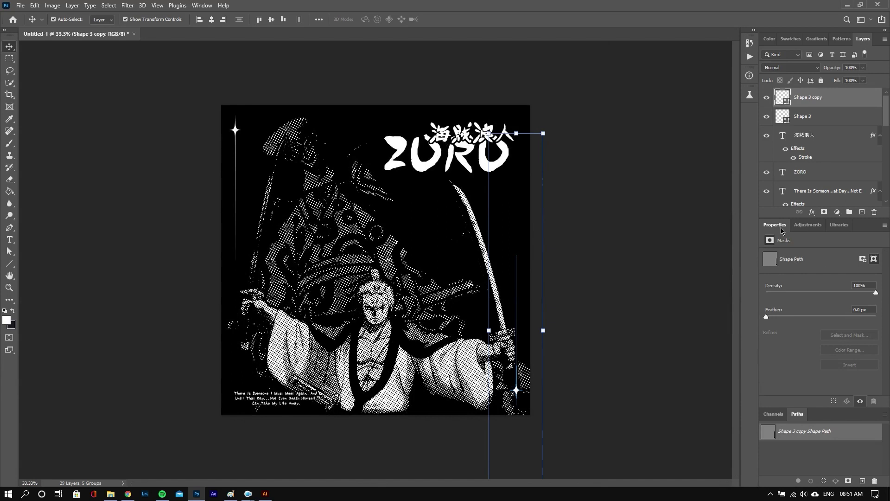
key("u")
key("v")
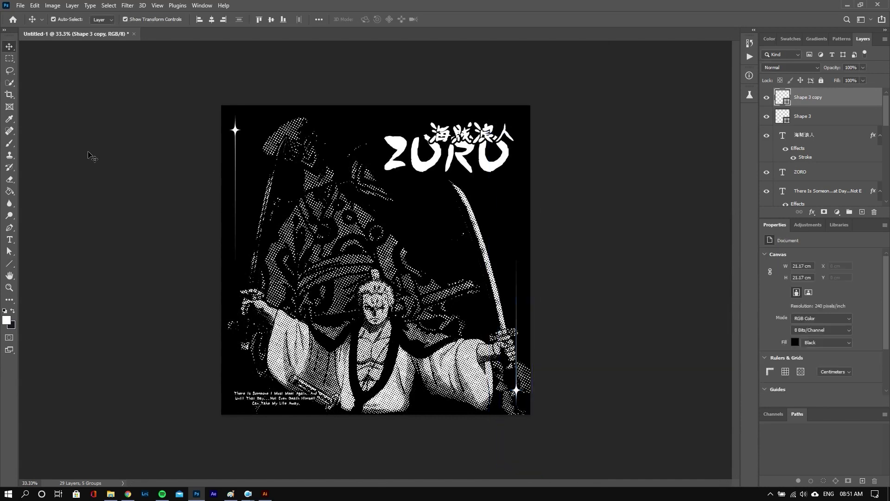
key("u")
key("v")
left_click(116, 167)
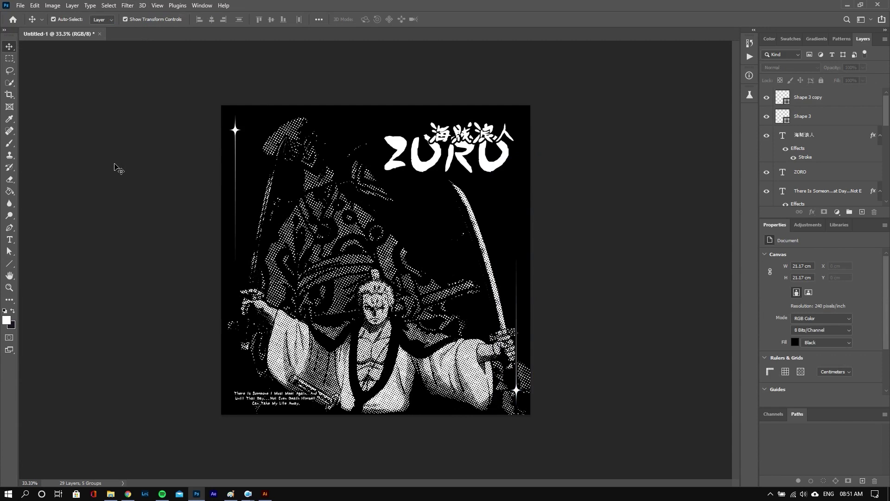
Replace the flare copy with a fresh copy on the right edge beside the sword
left_click(518, 392)
key("Delete")
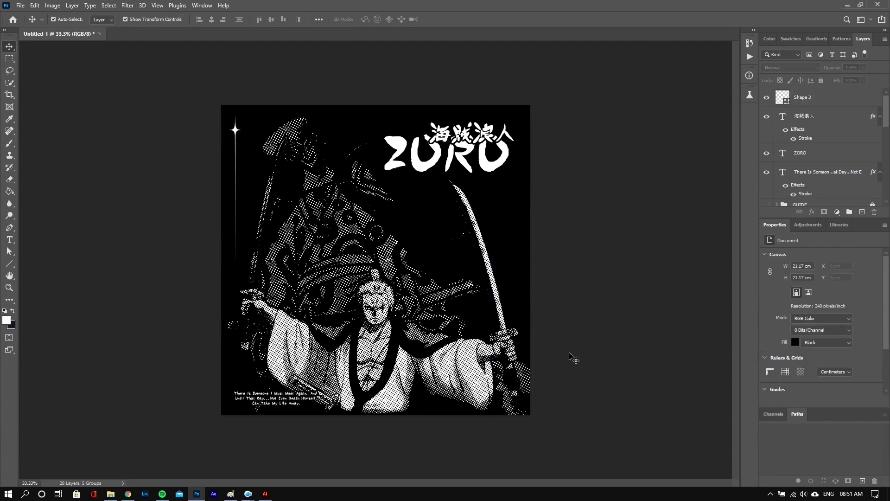
left_click_drag(242, 130, 521, 186)
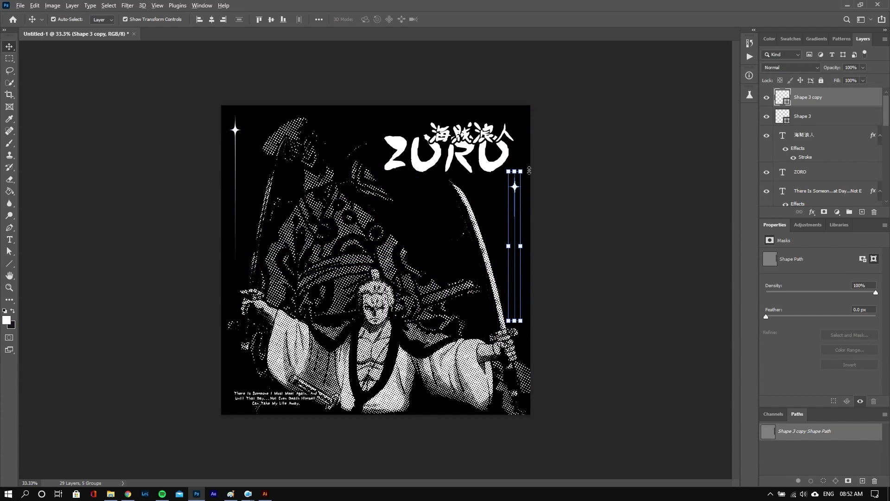
left_click_drag(529, 171, 574, 219)
key("Escape")
left_click(139, 250)
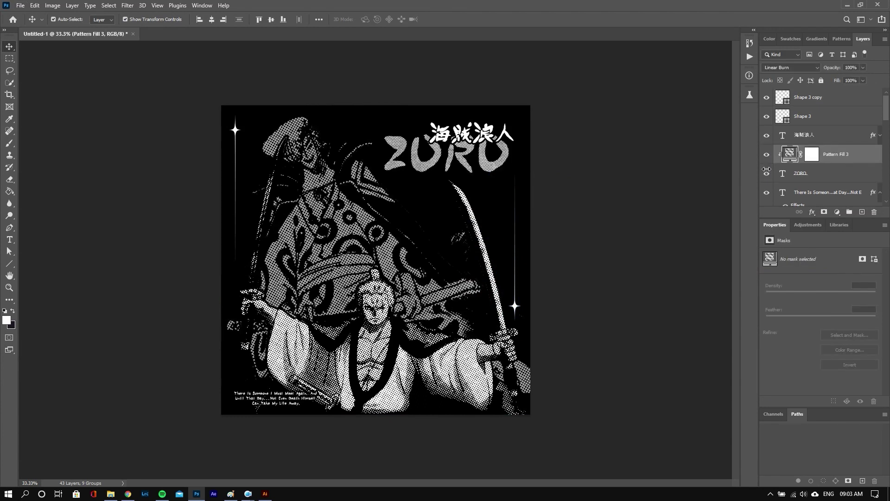
Set ZORO's second stroke to white, 15 px outside
right_click(827, 173)
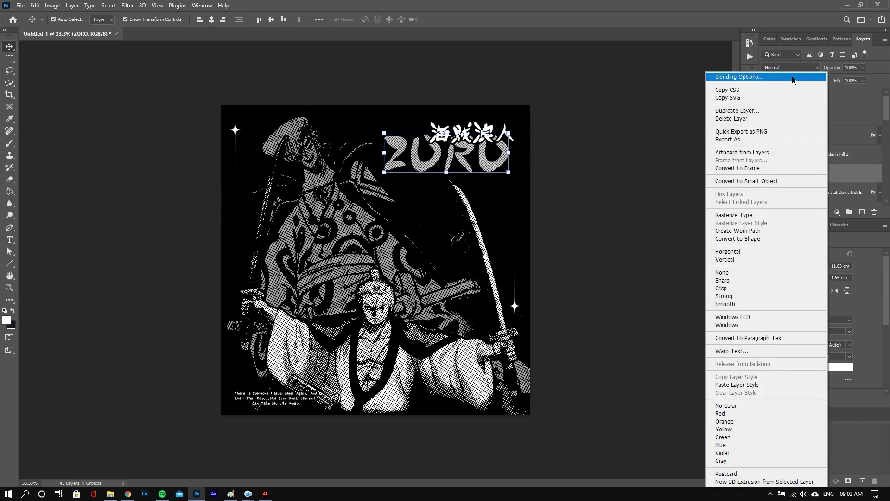
left_click(739, 76)
left_click(580, 211)
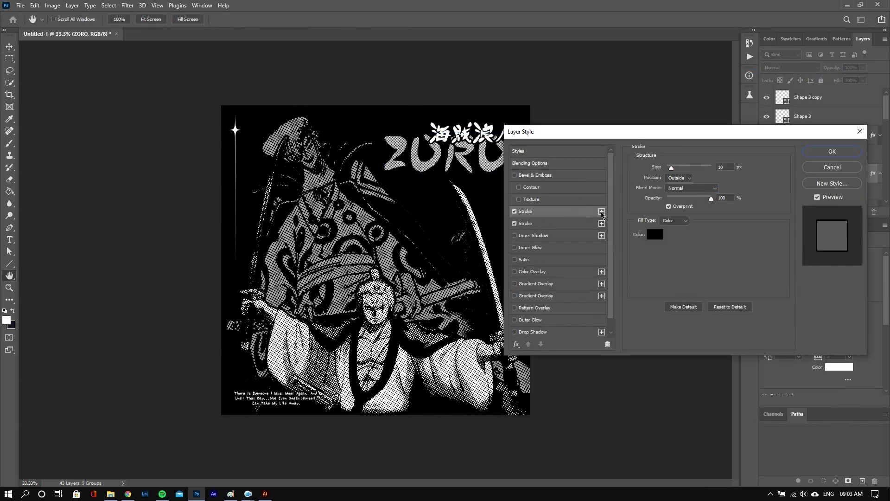
left_click(654, 234)
left_click(757, 175)
left_click_drag(676, 168, 675, 170)
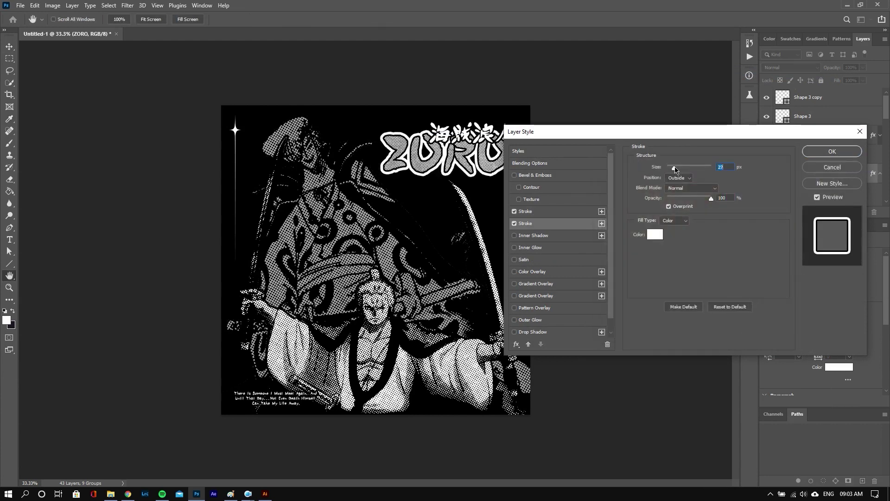
left_click(815, 152)
left_click(880, 178)
Rasterize the layer style on ZORO copy, redoing it after rechecking the stroke
right_click(834, 174)
left_click(742, 225)
key("ctrl+plus")
key("ctrl+plus")
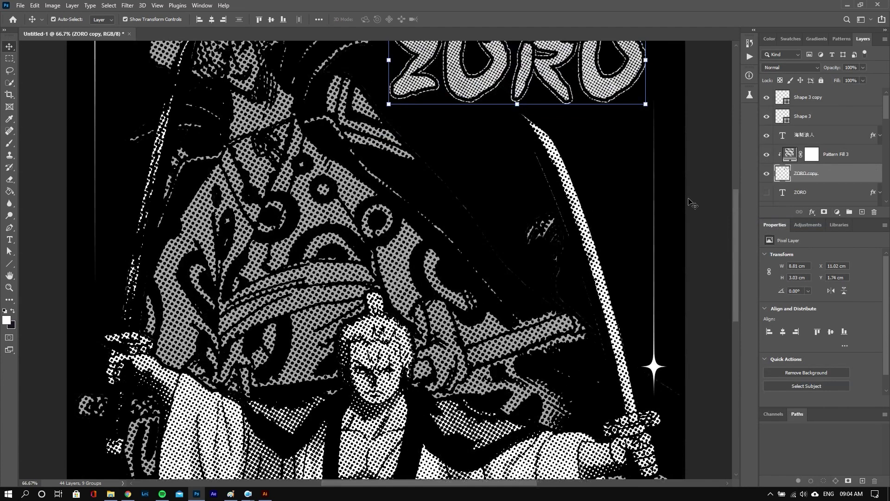
key("ctrl+z")
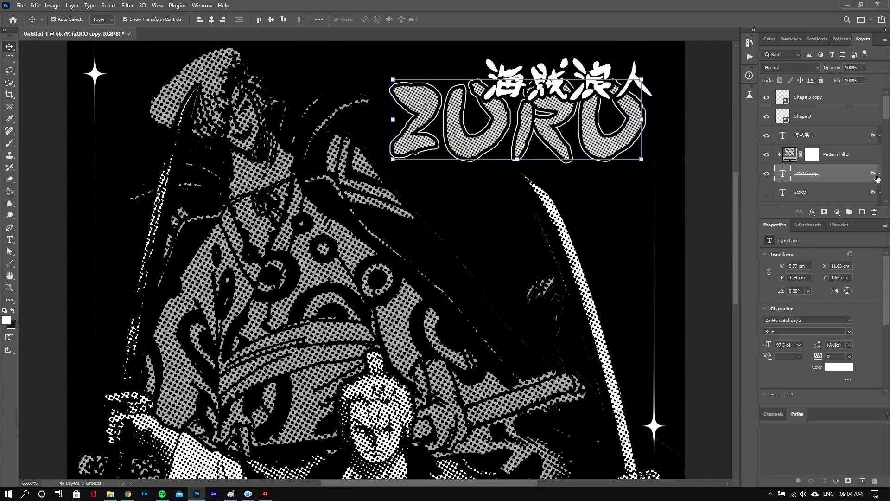
double_click(876, 179)
left_click(525, 223)
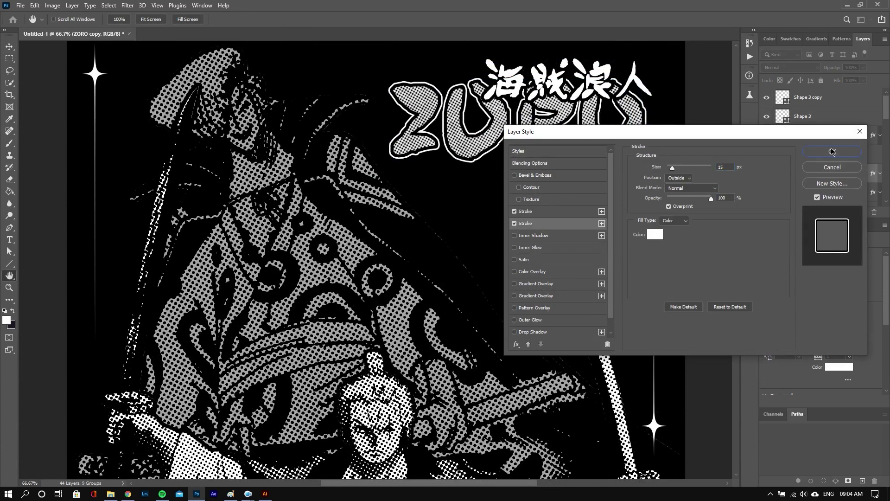
left_click(831, 151)
right_click(834, 175)
left_click(772, 246)
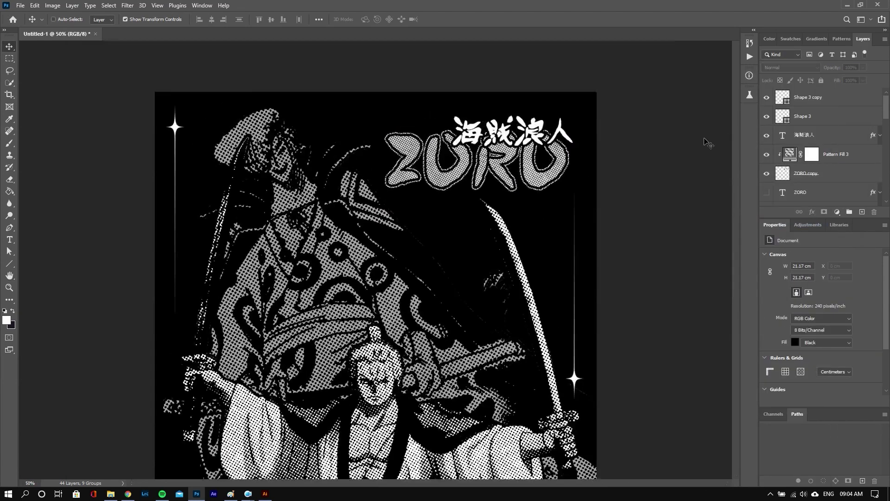
Duplicate ZORO copy into ZORO copy 2, stacked above ZORO copy
key("ctrl+minus")
key("ctrl+minus")
key("ctrl+plus")
key("ctrl+minus")
key("ctrl+plus")
key("alt+bracketright")
left_click(824, 173)
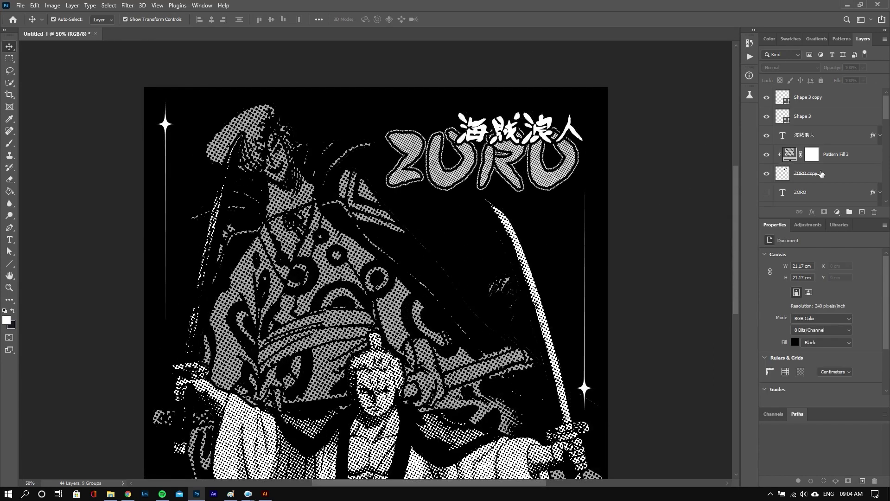
key("ctrl+j")
key("ctrl+bracketleft")
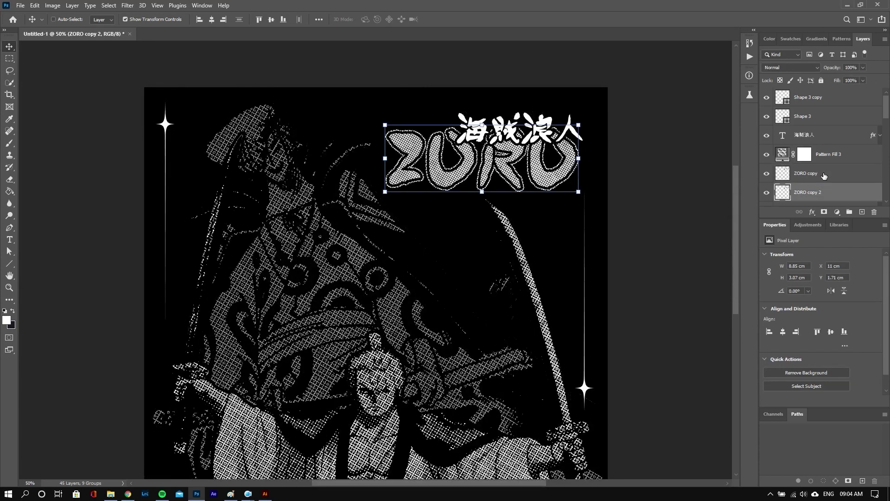
key("ctrl+bracketright")
left_click(775, 164, "alt")
key("ctrl+minus")
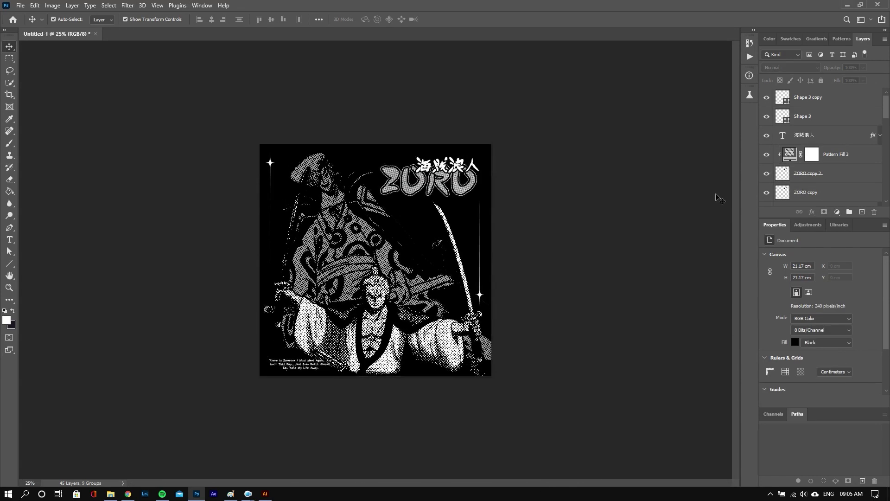
Group both ZORO copies with Pattern Fill 3 and merge a duplicate of the group
left_click(837, 176)
key("alt+bracketleft")
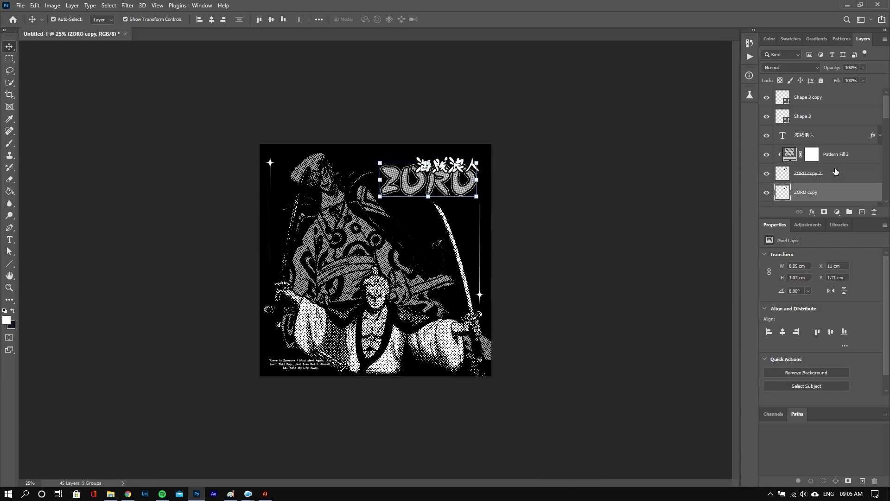
left_click(836, 173)
left_click(837, 157, "shift")
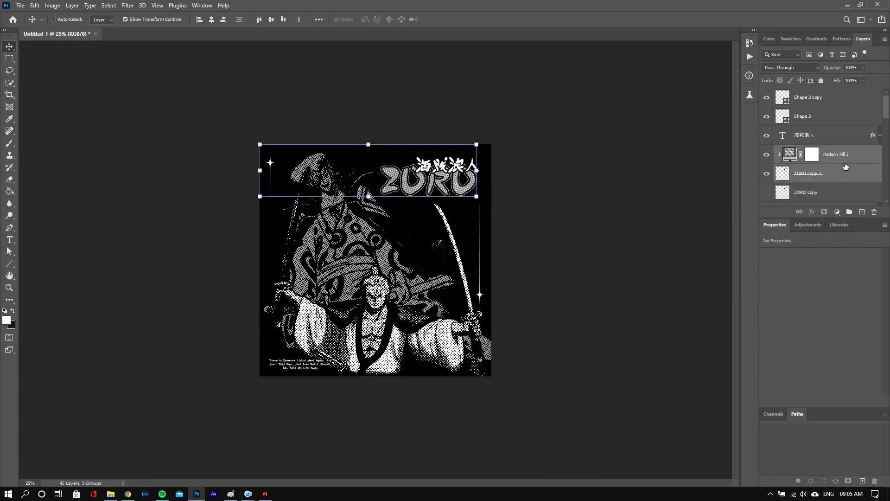
key("ctrl+g")
key("ctrl+j")
key("ctrl+e")
Stack lowered title copies beneath it at 45% and 50% opacity
key("ctrl+j")
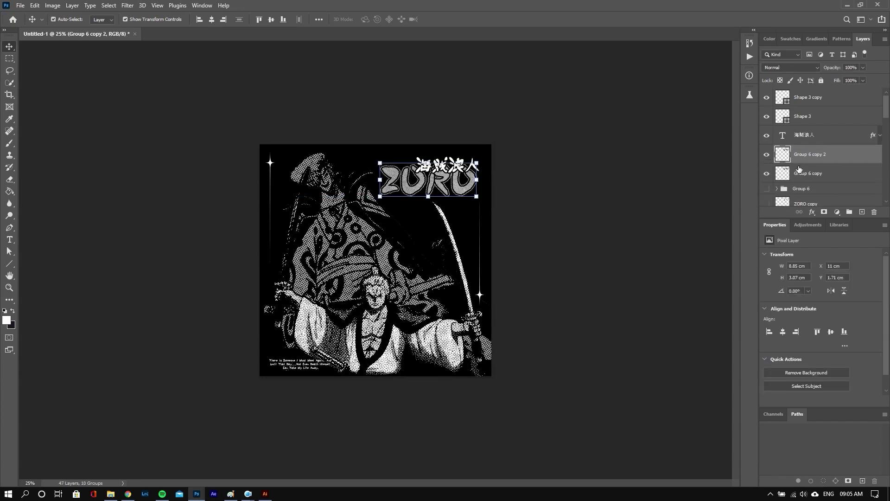
key("ctrl+bracketleft")
key("shift+Down")
key("shift+Down")
key("shift+Down")
key("shift+Down")
key("shift+Down")
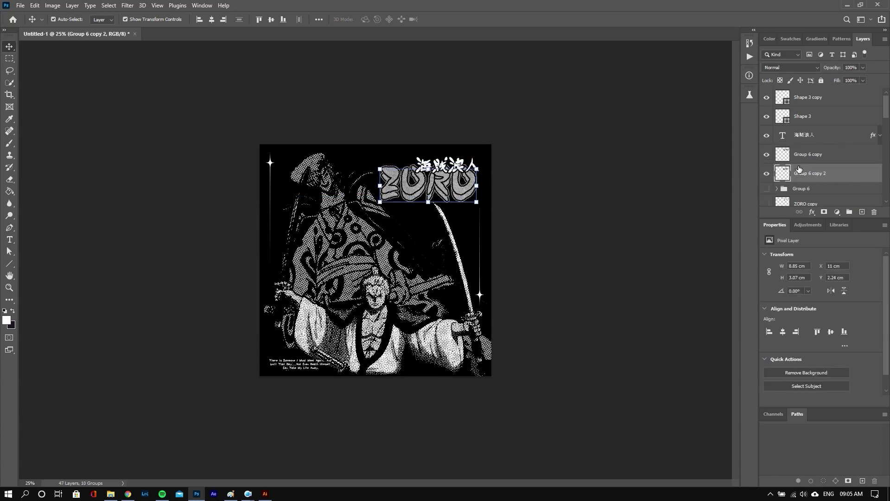
left_click_drag(862, 68, 841, 81)
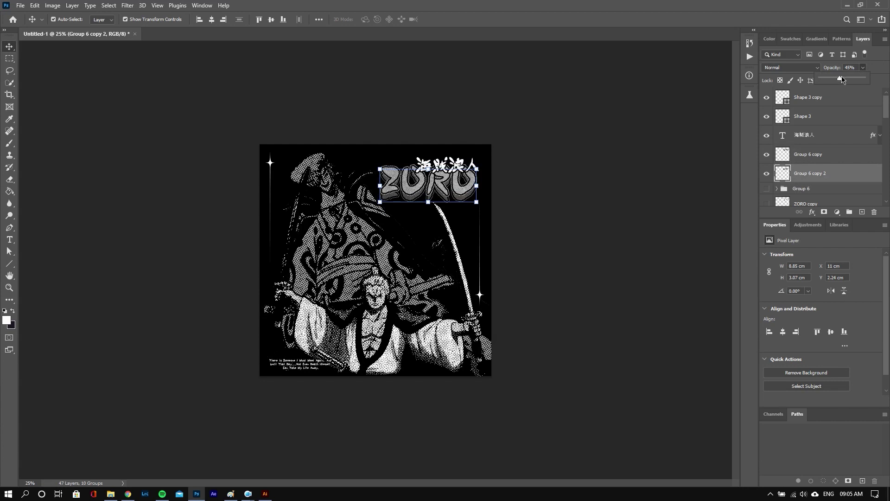
key("ctrl+j")
key("ctrl+bracketleft")
key("0")
key("0")
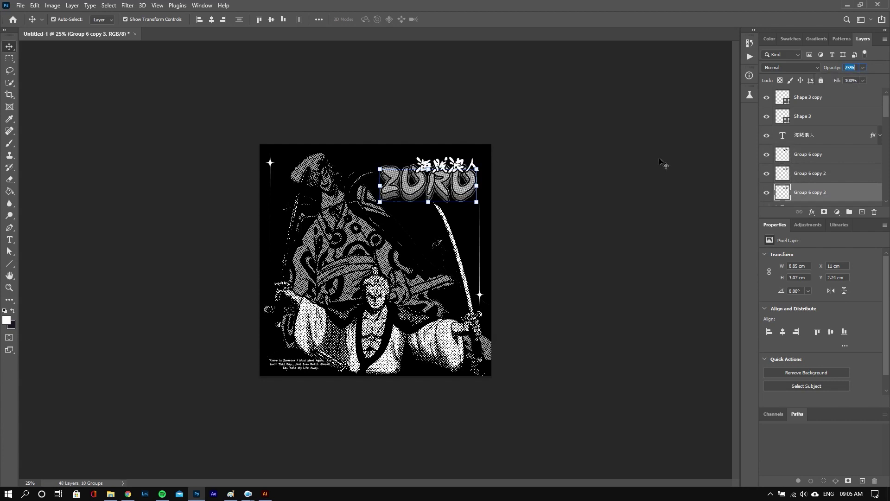
key("5")
key("Return")
key("shift+Down")
key("shift+Down")
key("shift+Down")
key("shift+Down")
key("shift+Down")
Fine-tune the second ZORO copy's opacity and check the lowest copy
left_click(688, 167)
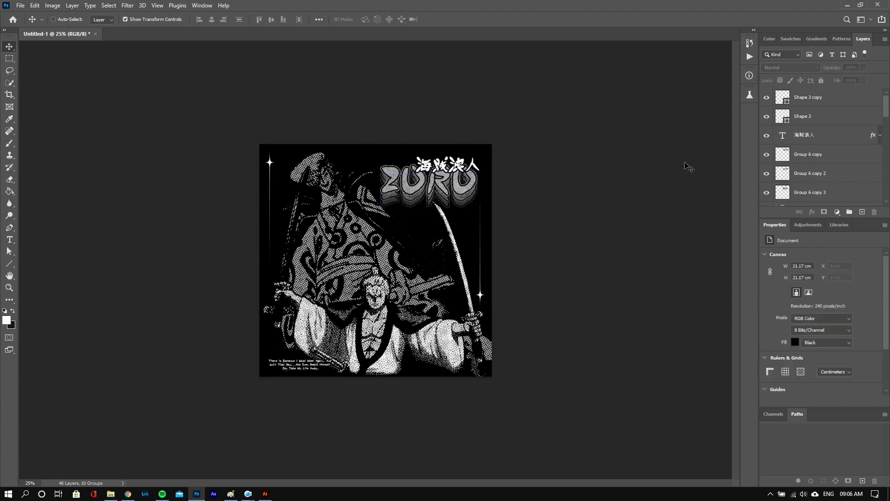
key("ctrl+plus")
scroll(688, 166, "up", 2)
left_click(558, 197)
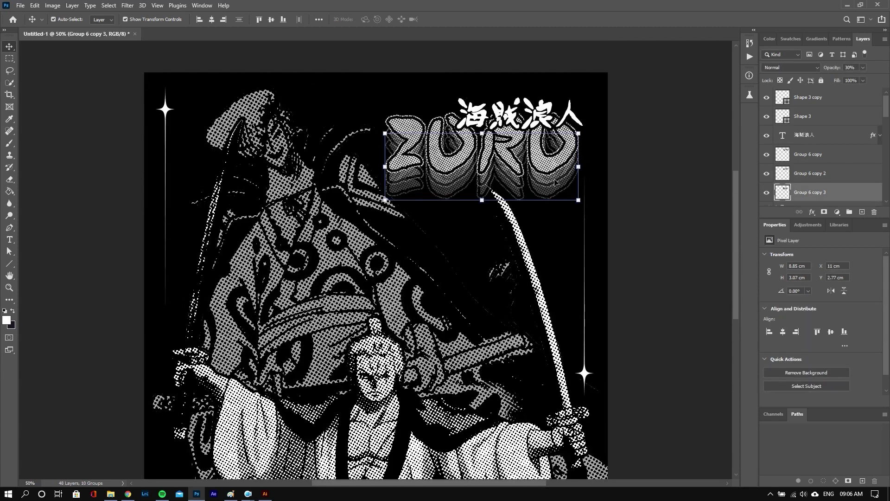
left_click(863, 67)
left_click_drag(857, 74, 864, 74)
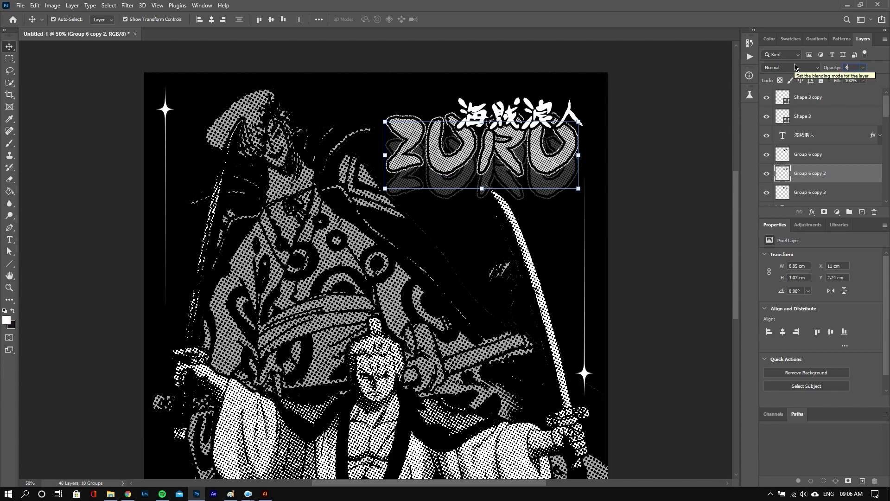
left_click(664, 135)
left_click(556, 190)
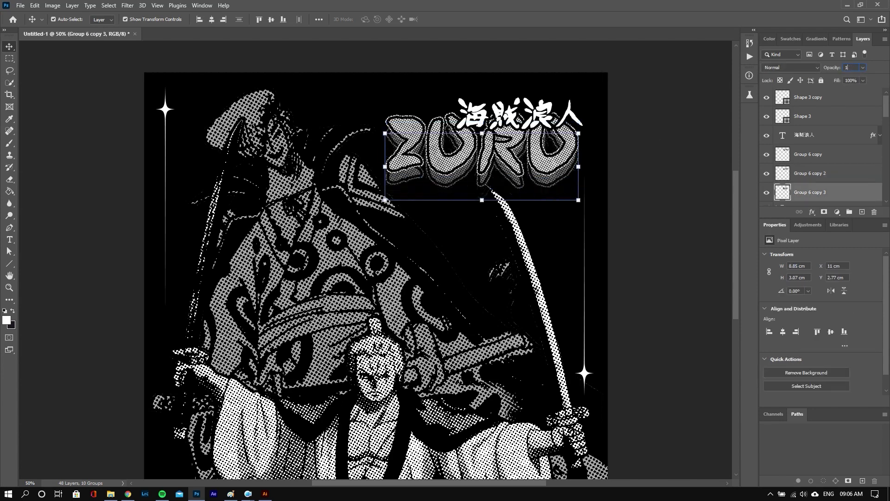
left_click(556, 183)
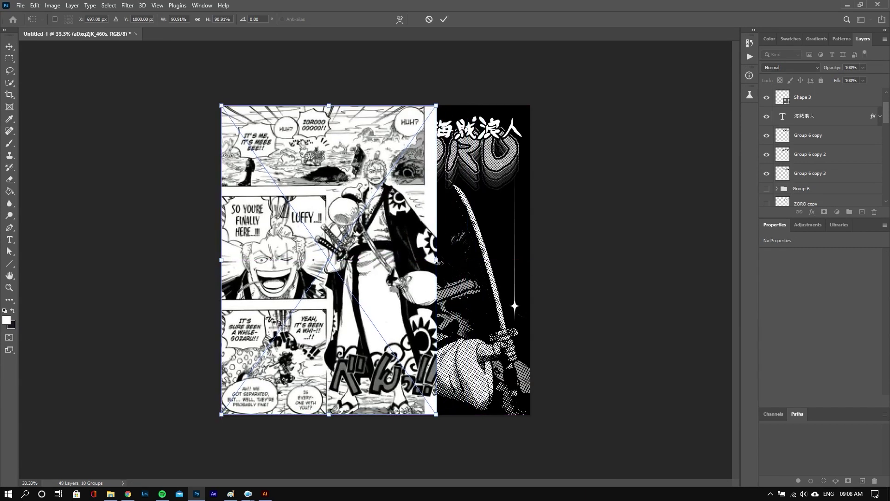
Stretch the manga page to the canvas's right edge and fade it to about 12% opacity
left_click_drag(439, 263, 533, 260)
key("Return")
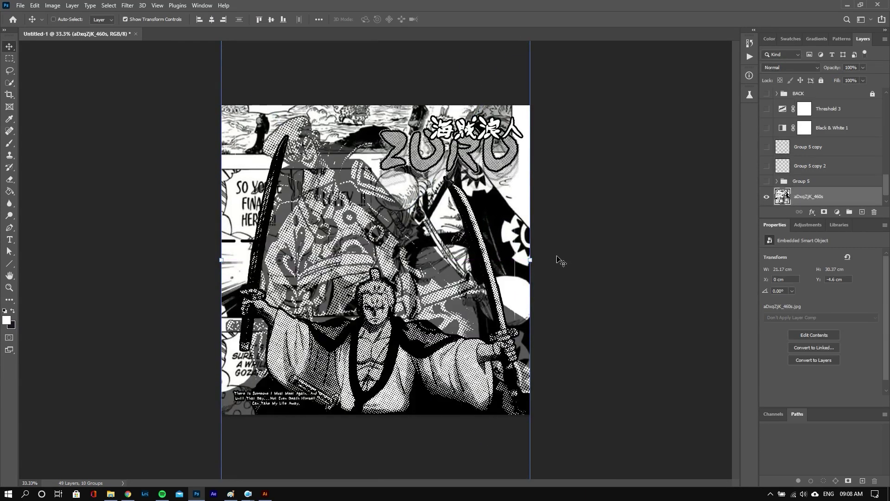
scroll(885, 195, "down", 1)
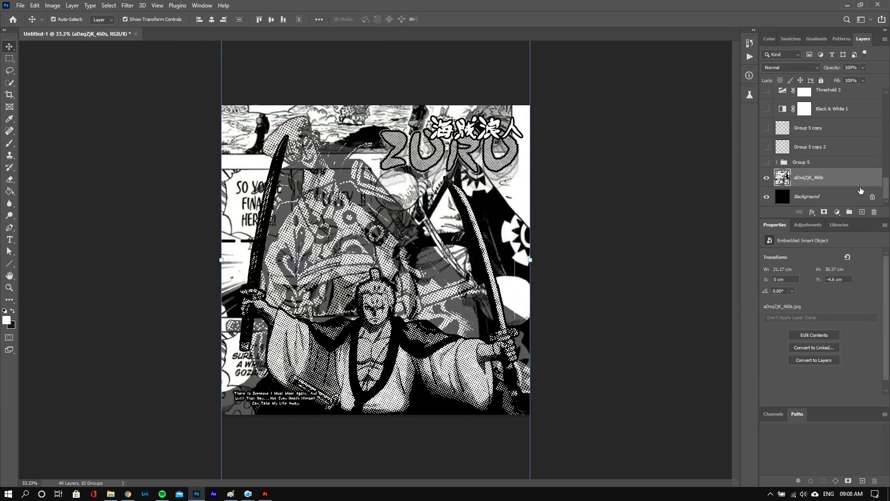
left_click(864, 71)
left_click_drag(863, 77, 828, 80)
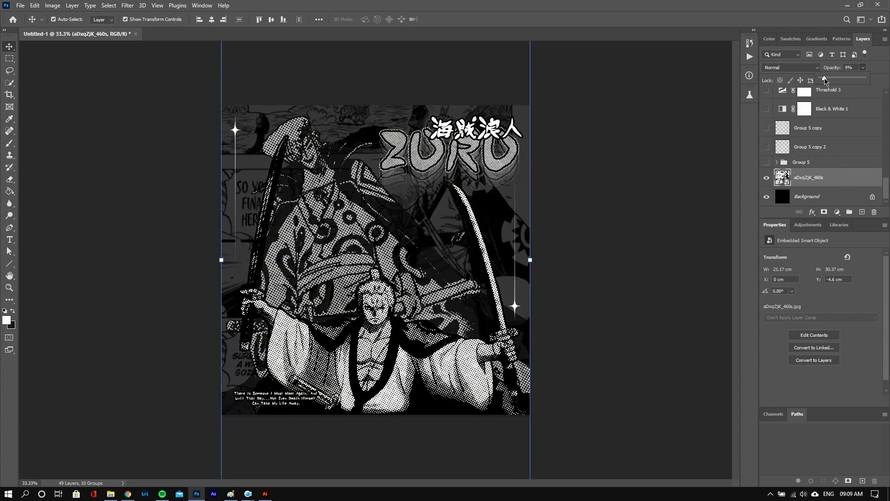
left_click(863, 68)
Add a Threshold adjustment above the manga page and raise its level to about 240
left_click(836, 212)
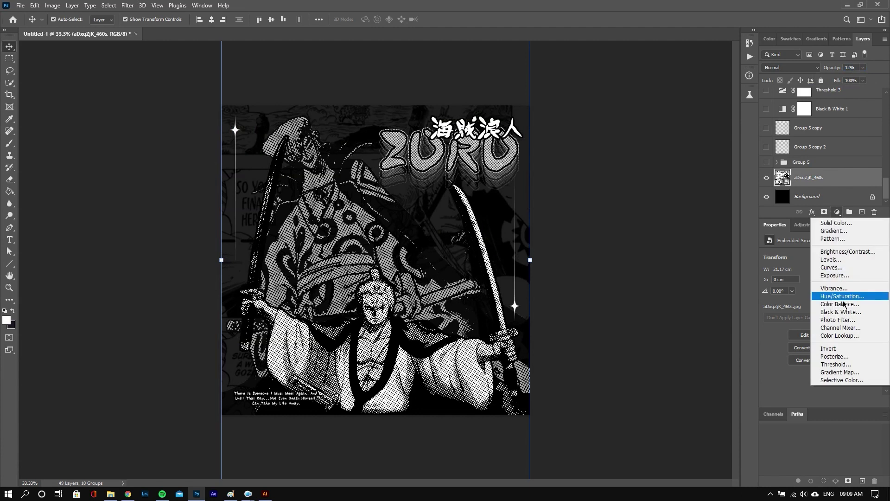
left_click(797, 298)
left_click_drag(820, 304, 782, 306)
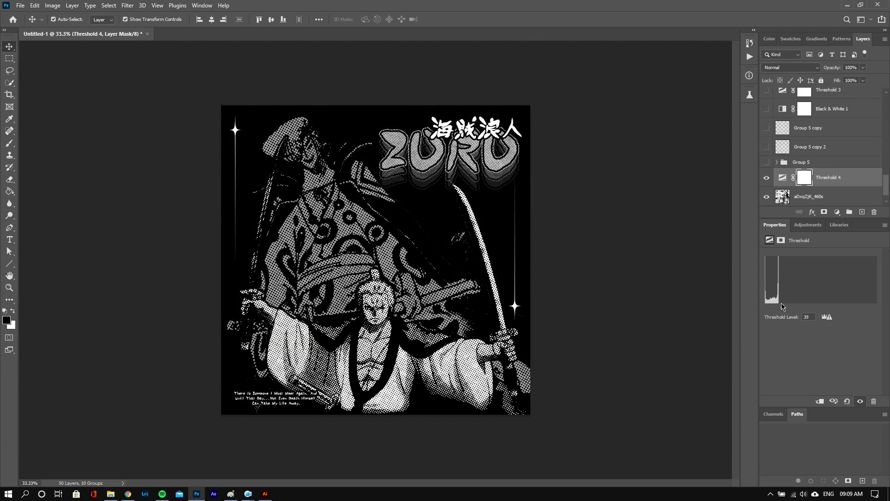
double_click(817, 182)
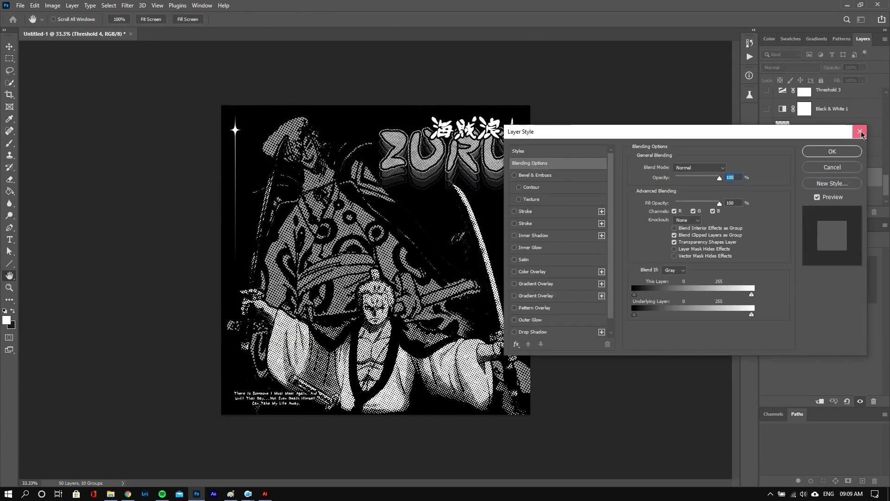
left_click(860, 132)
left_click(804, 177)
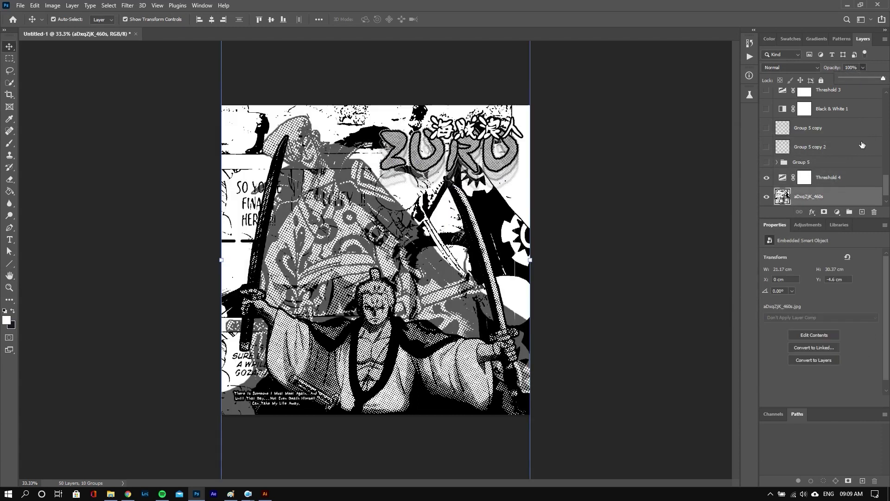
left_click(769, 240)
mouse_move(801, 306)
left_mouse_down()
mouse_move(872, 306)
mouse_move(872, 296)
left_mouse_up()
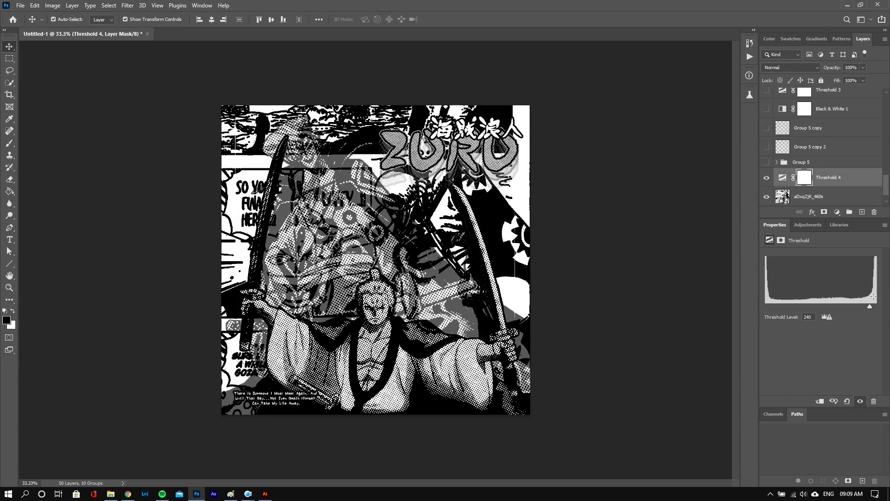
Add an Invert adjustment and set the manga page to about 52% opacity
left_click(837, 211)
left_click(832, 346)
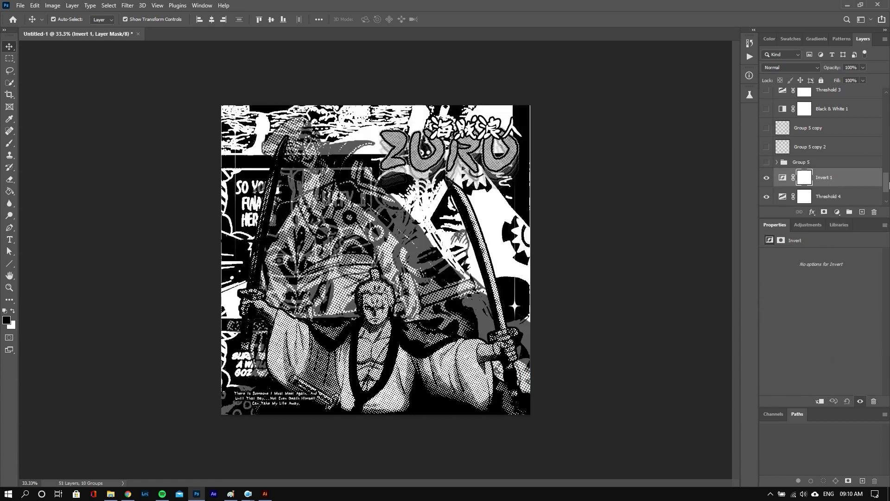
scroll(832, 191, "down", 2)
left_click(808, 177)
left_click(862, 67)
left_click_drag(865, 77, 842, 78)
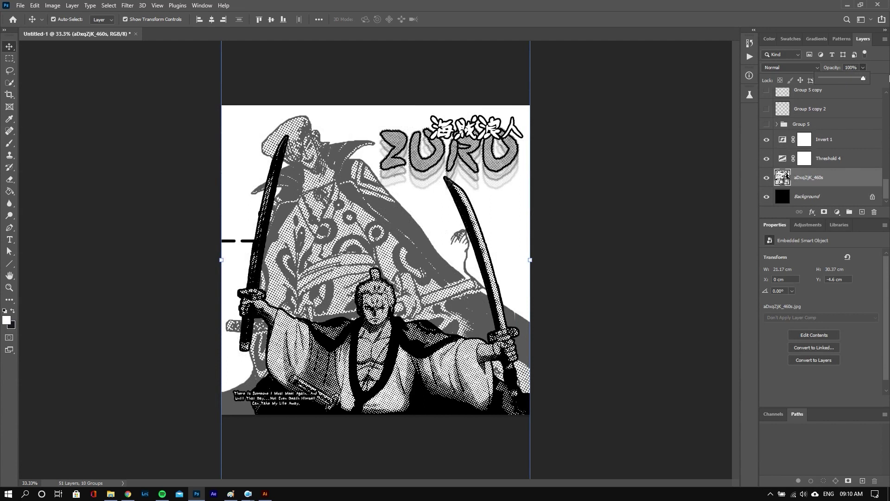
Set threshold to 146, group the three texture layers, stamp a merged copy at 13% opacity
left_click(804, 158)
left_click_drag(820, 306, 829, 306)
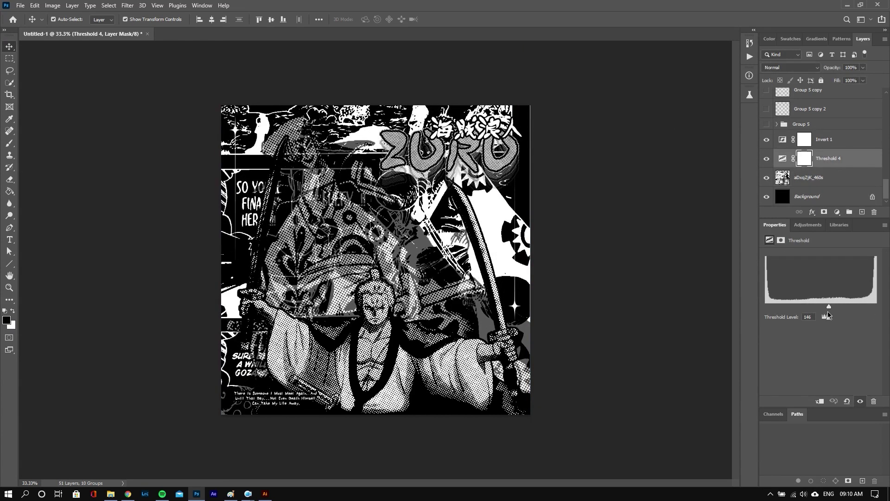
left_click(677, 309)
left_click(847, 184)
left_click(847, 148, "shift")
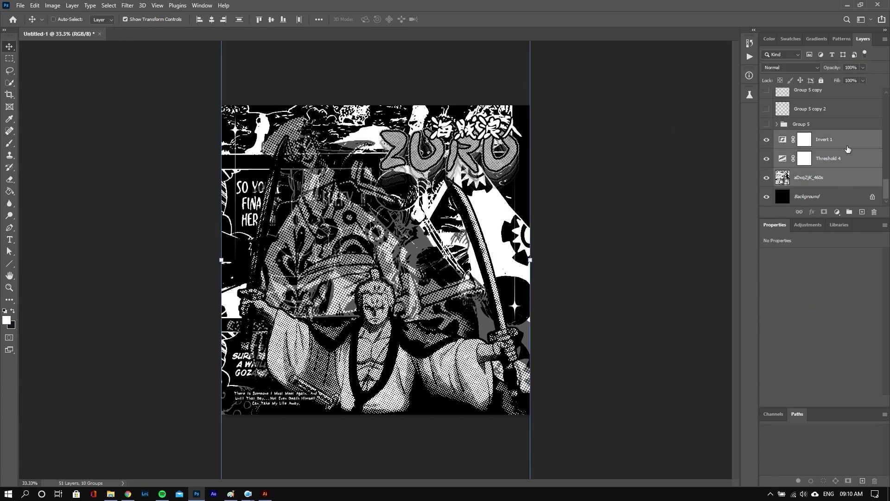
key("ctrl+g")
key("ctrl+alt+e")
left_click_drag(862, 68, 828, 80)
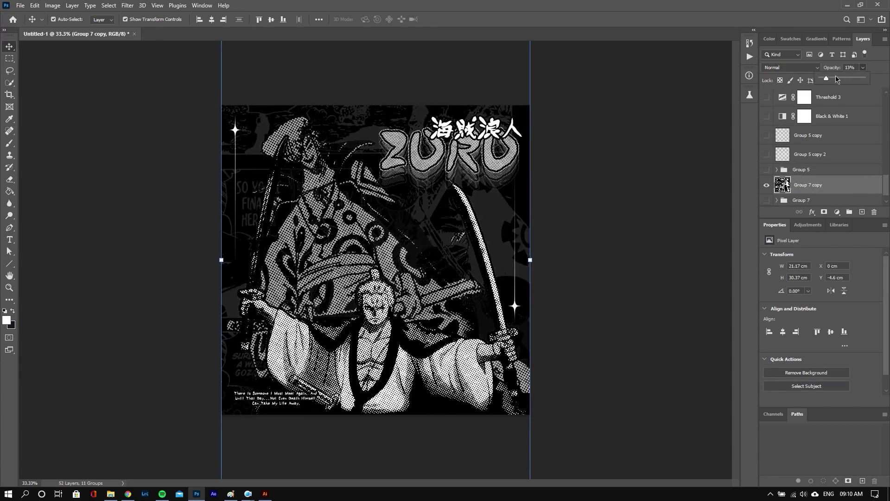
Add a halftone Pattern Fill layer blended with Linear Burn
left_click(837, 211)
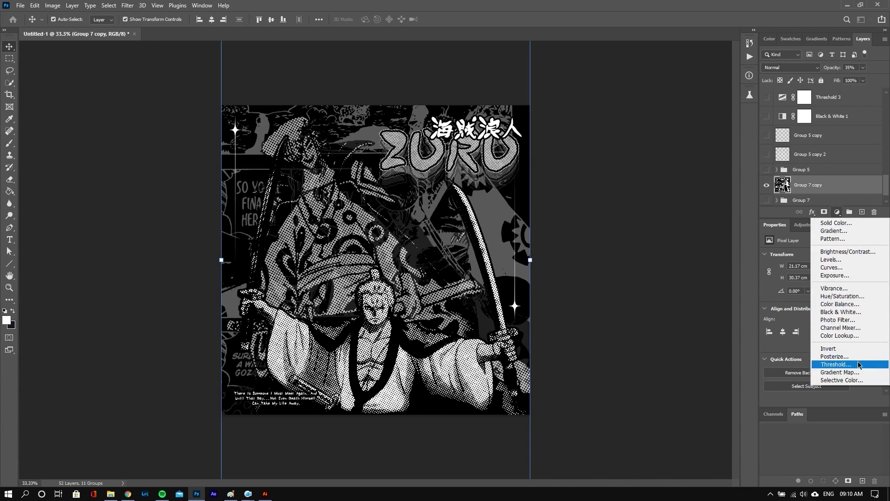
left_click(832, 239)
left_click(469, 141)
double_click(431, 217)
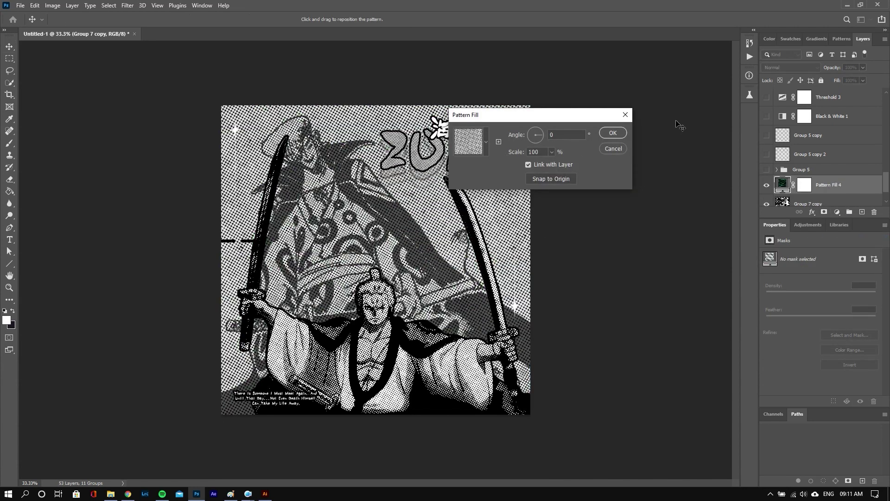
left_click(612, 133)
left_click(790, 67)
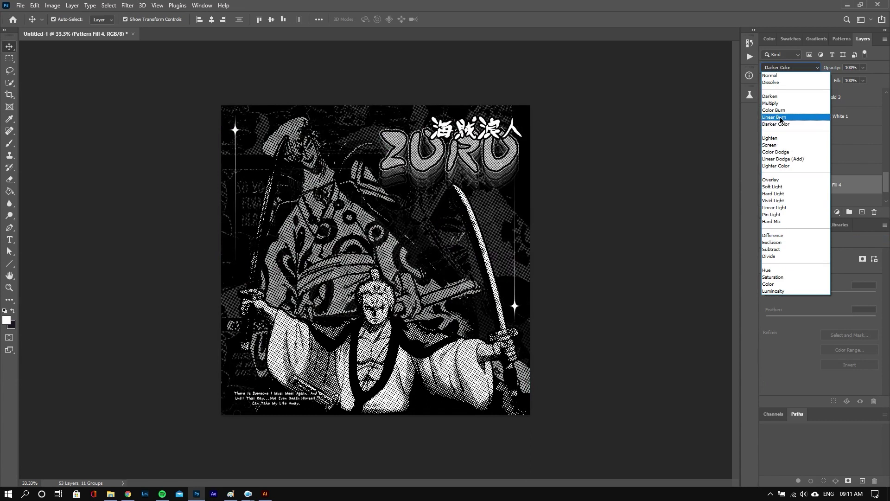
left_click(673, 182)
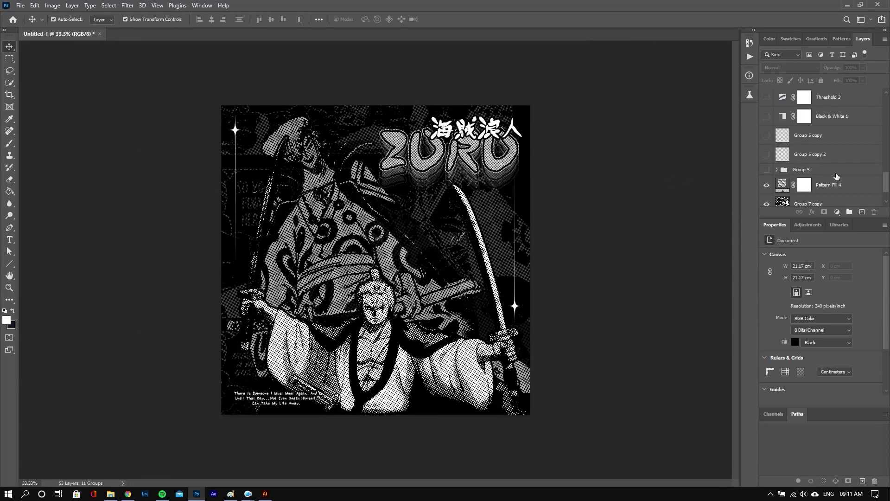
Select the merged texture and pattern fill, then add a Threshold adjustment above them
scroll(837, 176, "down", 2)
left_click(842, 170)
left_click(845, 155, "shift")
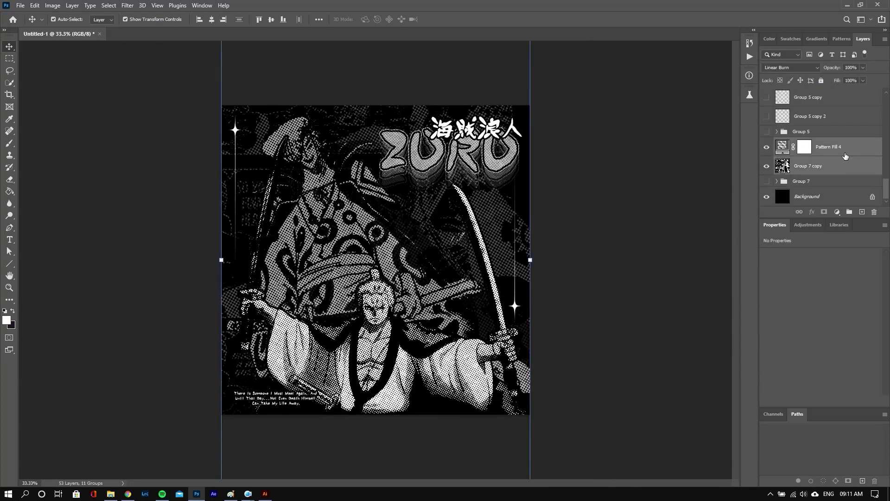
left_click(836, 212)
left_click(835, 364)
left_click_drag(821, 304, 788, 306)
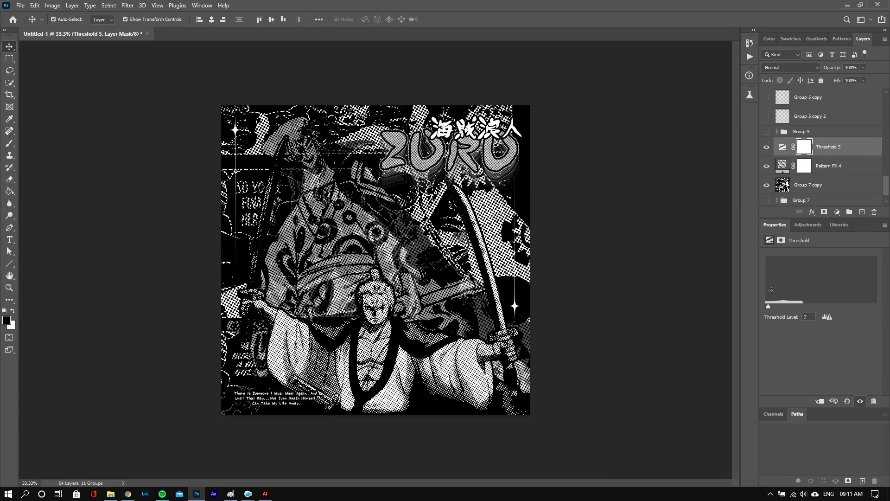
Group the threshold, pattern and texture layers, duplicate the group, and fade the copy to 24%
left_click(839, 187, "shift")
key("ctrl+g")
key("ctrl+j")
key("ctrl+e")
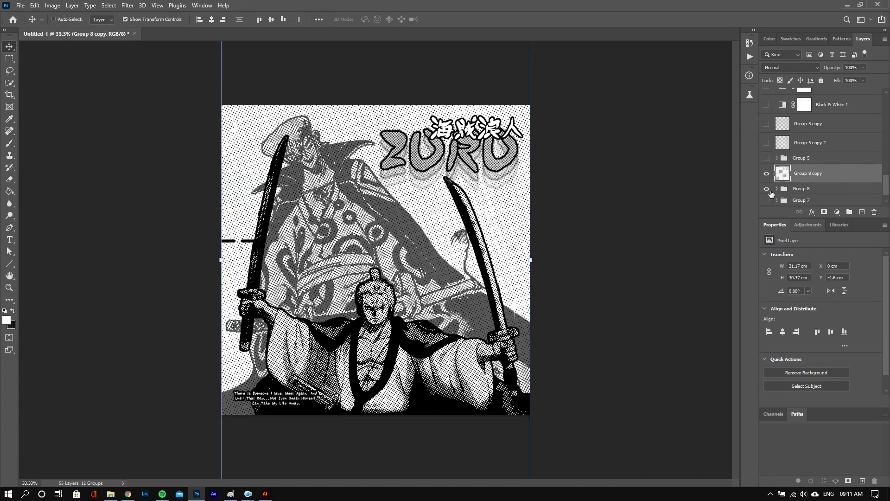
key("ctrl+z")
left_click(862, 67)
left_click_drag(865, 77, 832, 81)
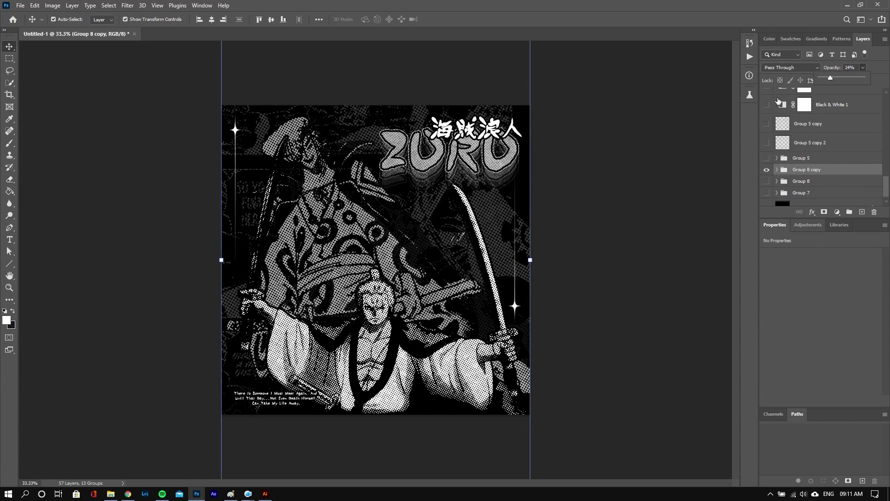
left_click(602, 164)
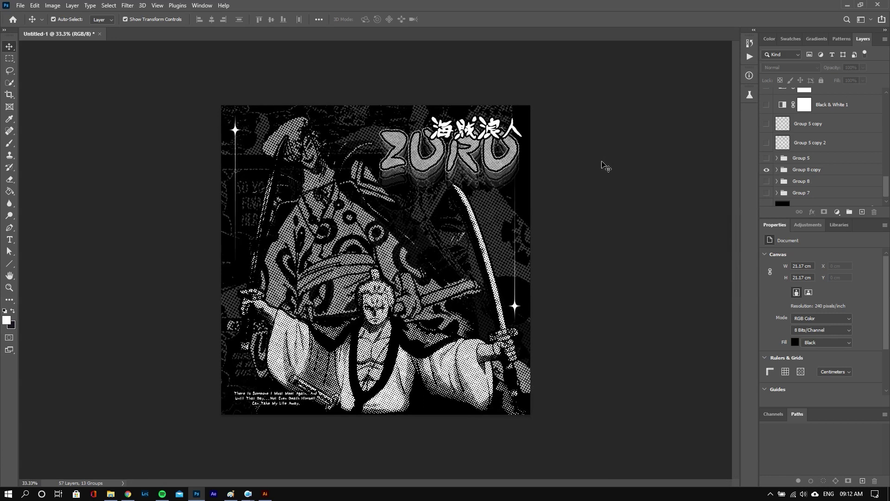
Add a reversed Gradient Map adjustment above the Shape 3 copy layer
scroll(835, 139, "up", 5)
left_click(834, 100)
left_click(836, 211)
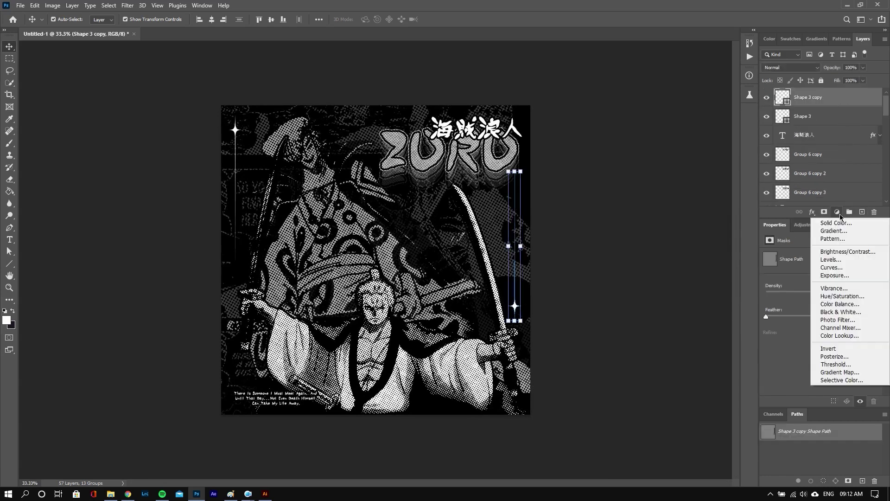
left_click(839, 371)
left_click(765, 278)
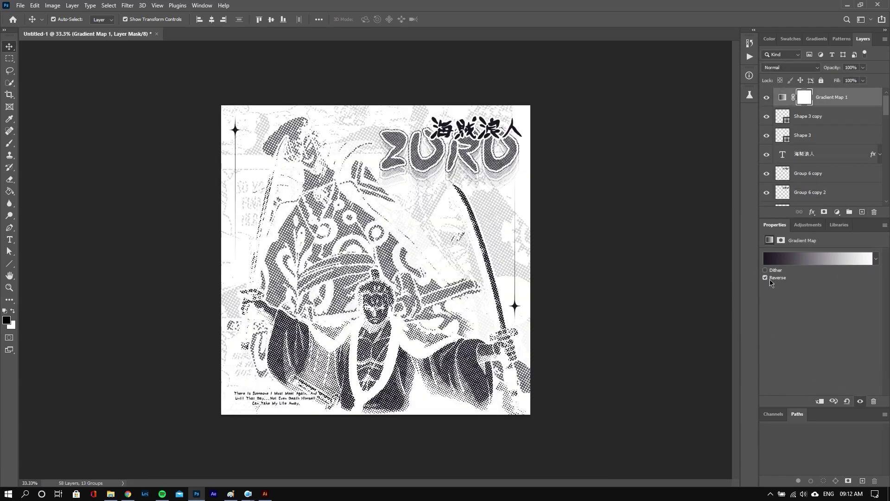
left_click(793, 259)
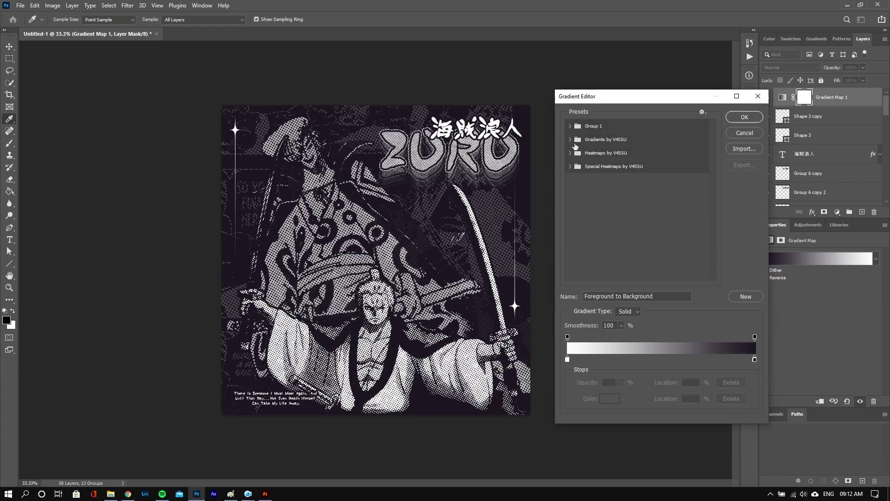
Try Gradients by V4SSU presets such as Blue_28, Purple_21 and Orange_05 on the map
left_click(571, 140)
left_click(582, 153)
left_click(611, 154)
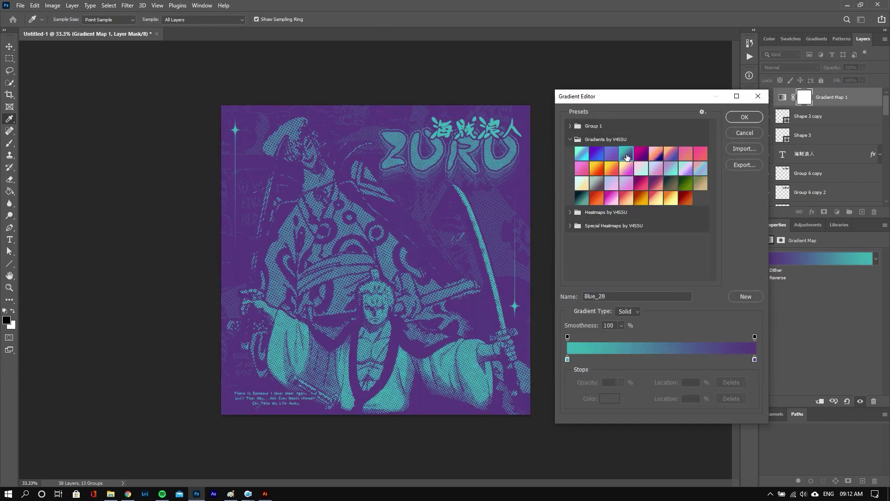
left_click(641, 154)
left_click_drag(671, 101, 707, 85)
left_click(696, 143)
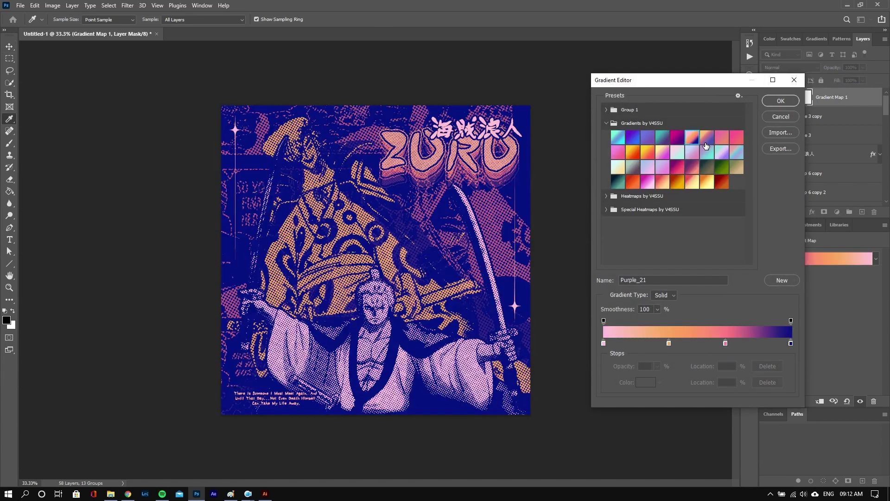
left_click(719, 139)
left_click(634, 152)
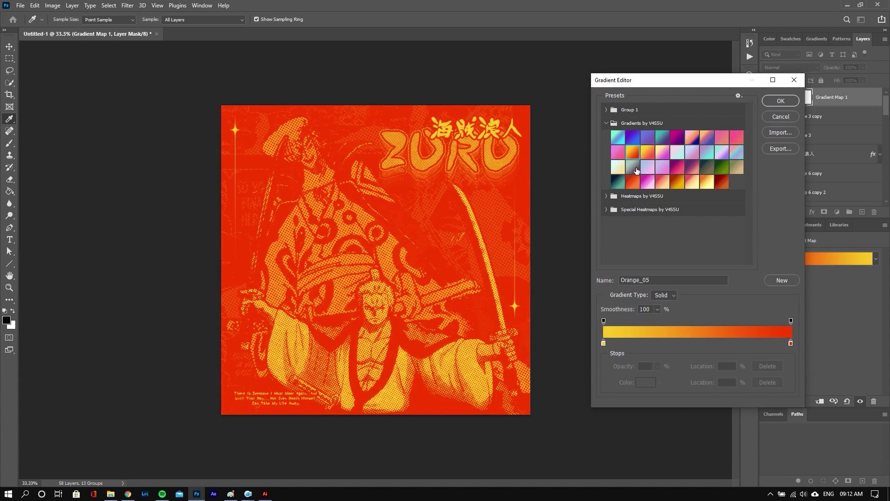
left_click(647, 153)
left_click(707, 167)
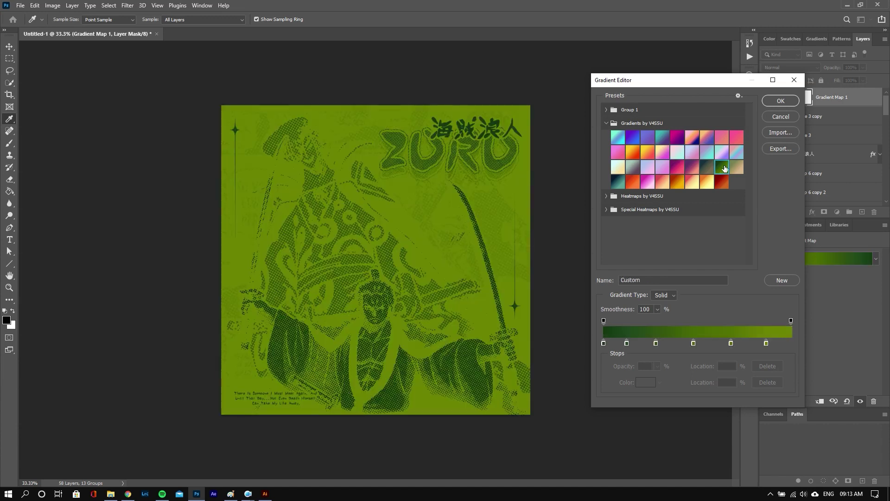
left_click(727, 170)
left_click(780, 101)
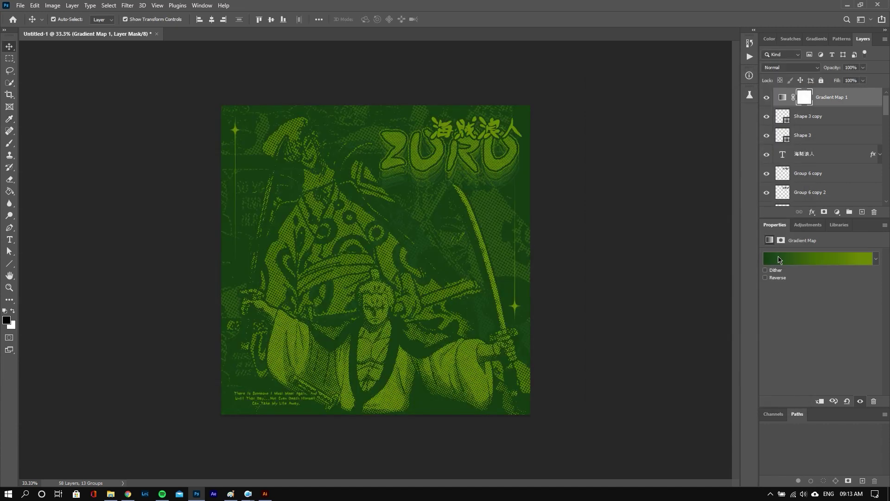
Apply the teal and tan preset gradient to the Gradient Map
left_click(777, 258)
left_click(607, 123)
left_click(706, 166)
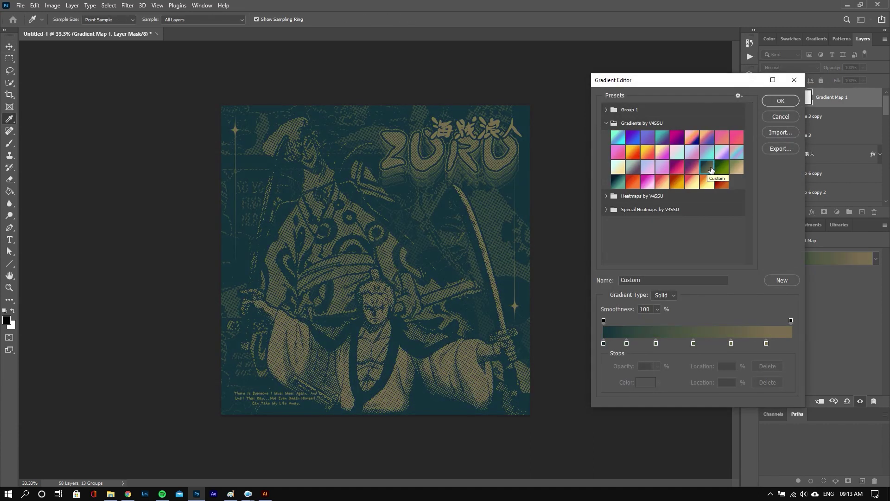
left_click(737, 167)
left_click(618, 181)
left_click(707, 167)
left_click(781, 101)
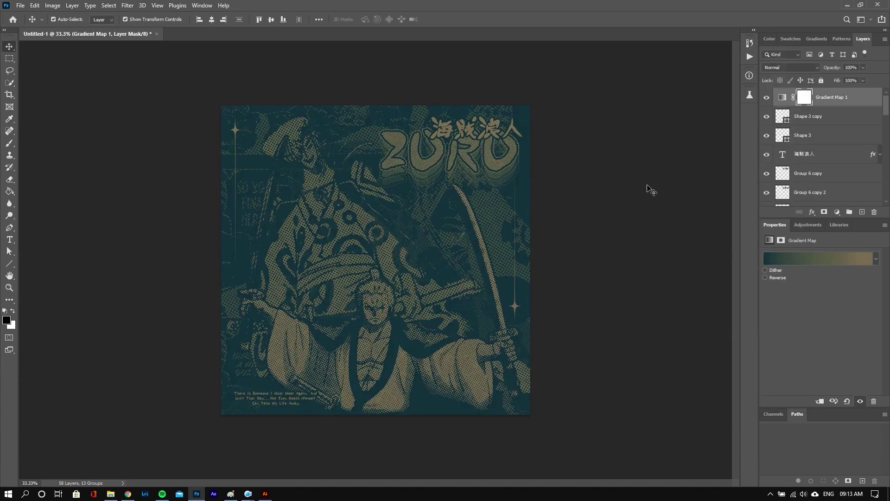
Add a Hue/Saturation layer raising saturation to +41 with a slight hue shift, then zoom to 50%
left_click(836, 212)
left_click(797, 256)
mouse_move(821, 310)
left_mouse_down()
mouse_move(836, 309)
mouse_move(821, 291)
left_mouse_up()
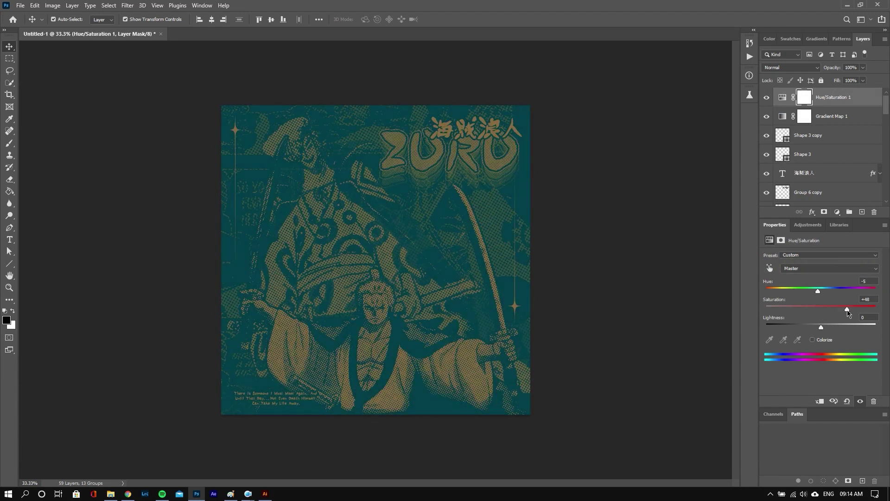
left_click(699, 261)
key("ctrl+plus")
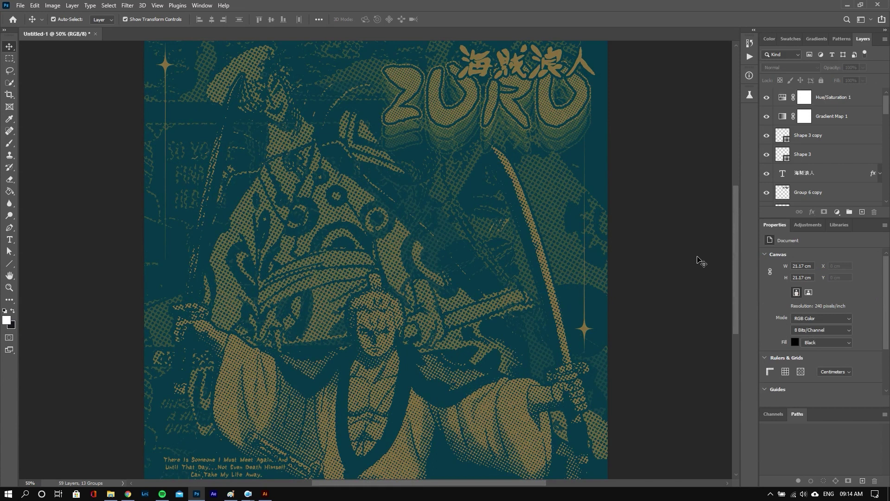
Expand the Group 8 copy folder and select its Group 7 copy layer
scroll(834, 185, "down", 3)
scroll(834, 186, "down", 3)
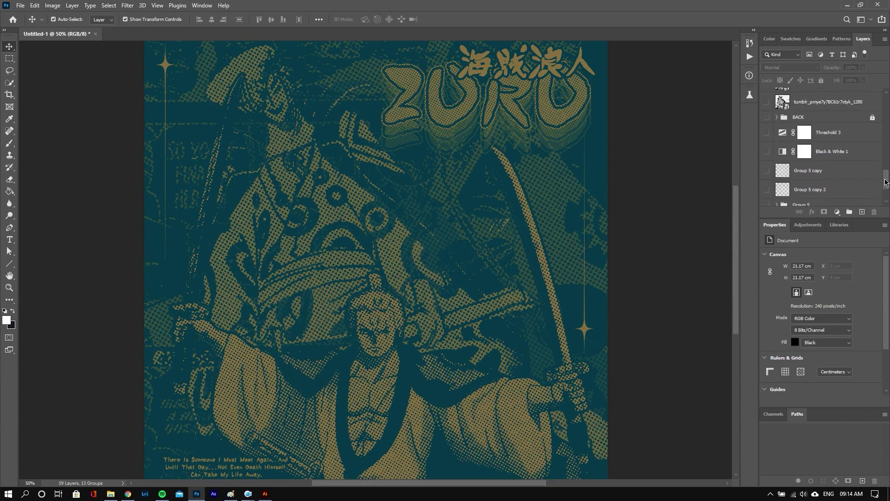
scroll(816, 139, "down", 2)
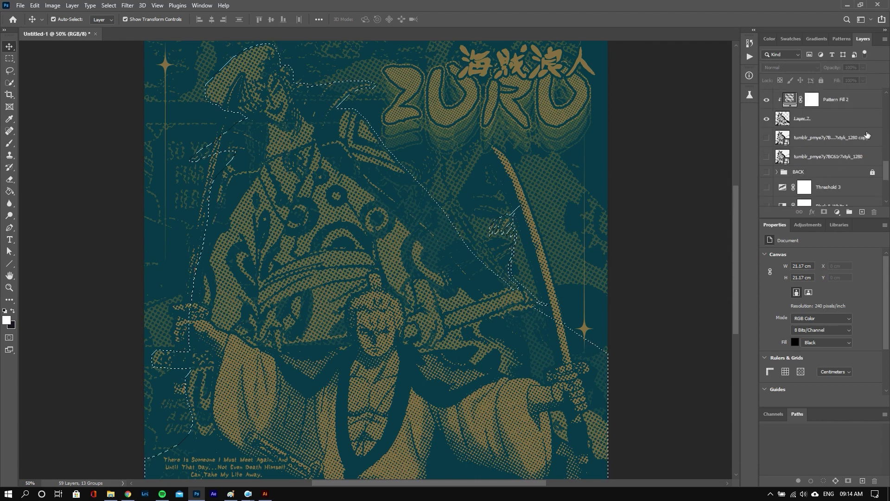
scroll(880, 185, "down", 2)
scroll(784, 160, "up", 2)
scroll(781, 161, "down", 2)
left_click(777, 158)
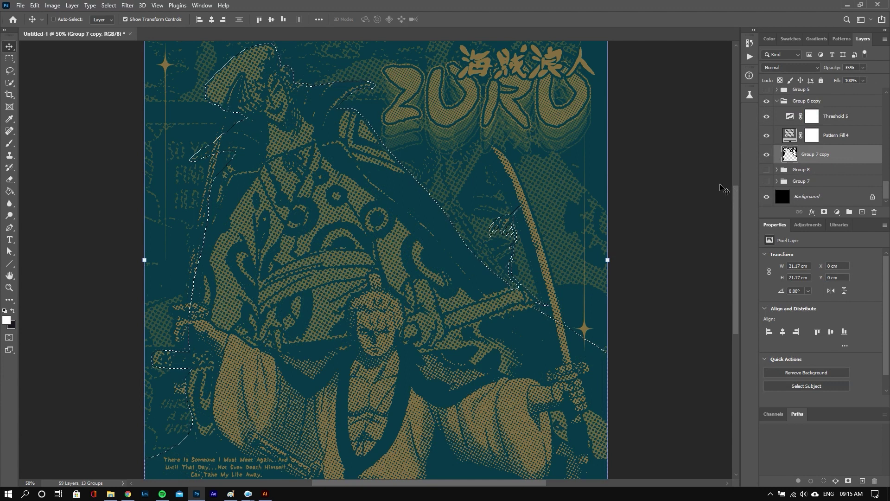
key("ctrl+z")
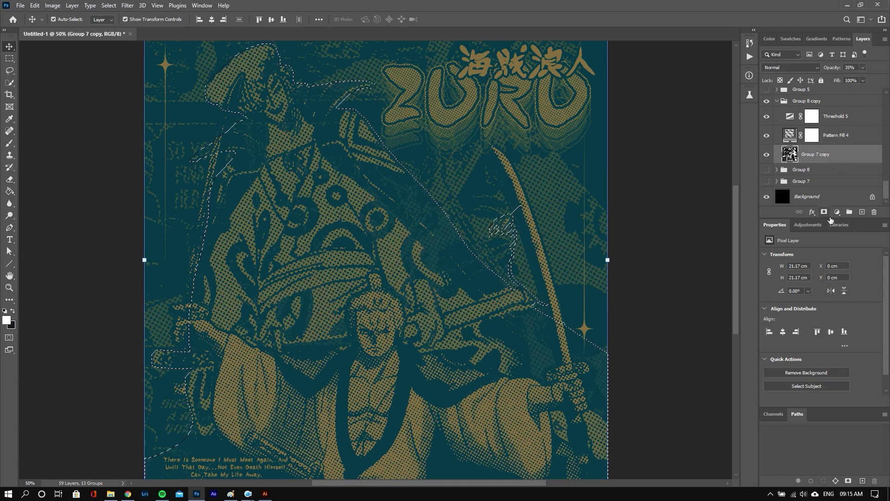
Add a layer mask to Group 7 copy from the active swordsman selection
left_click(823, 211)
key("ctrl+z")
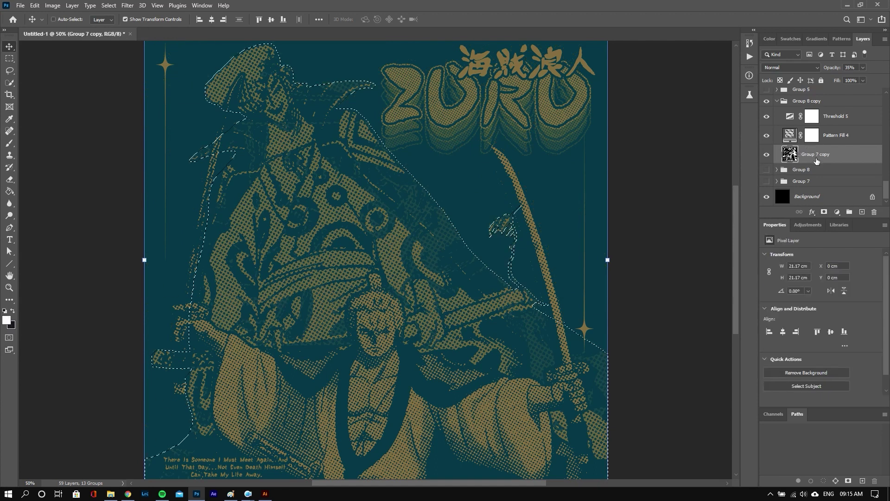
left_click(824, 212)
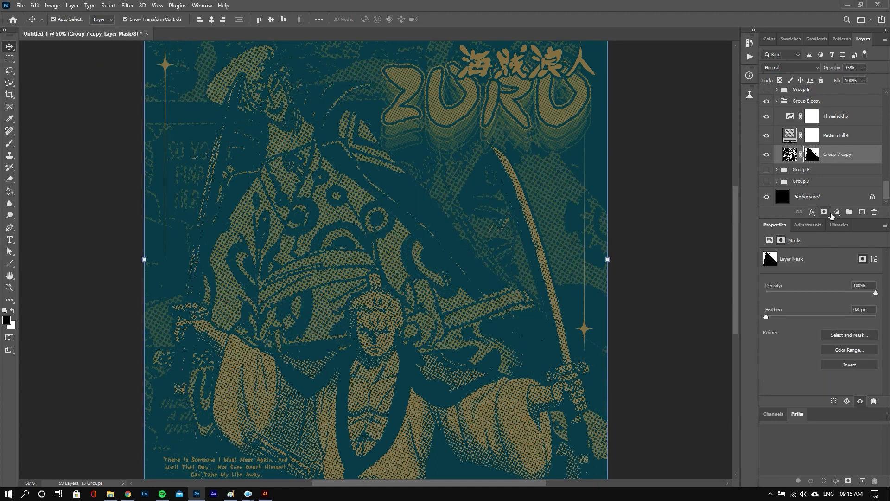
key("b")
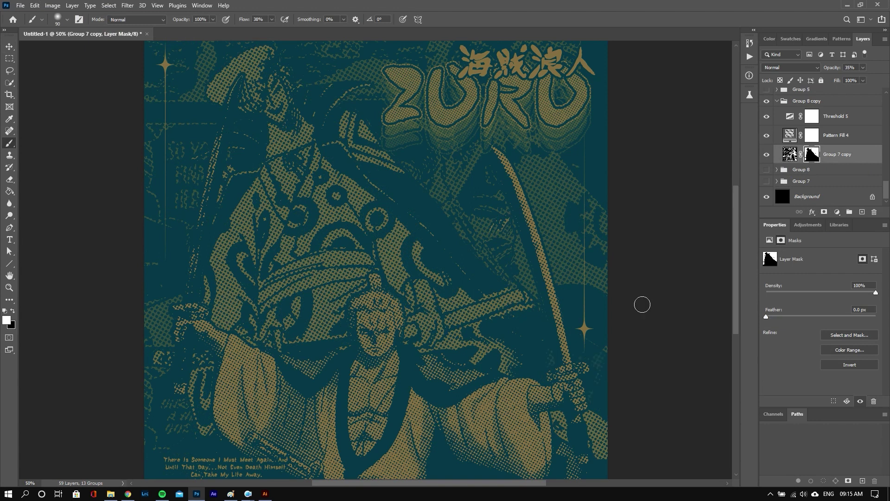
scroll(680, 310, "down", 1)
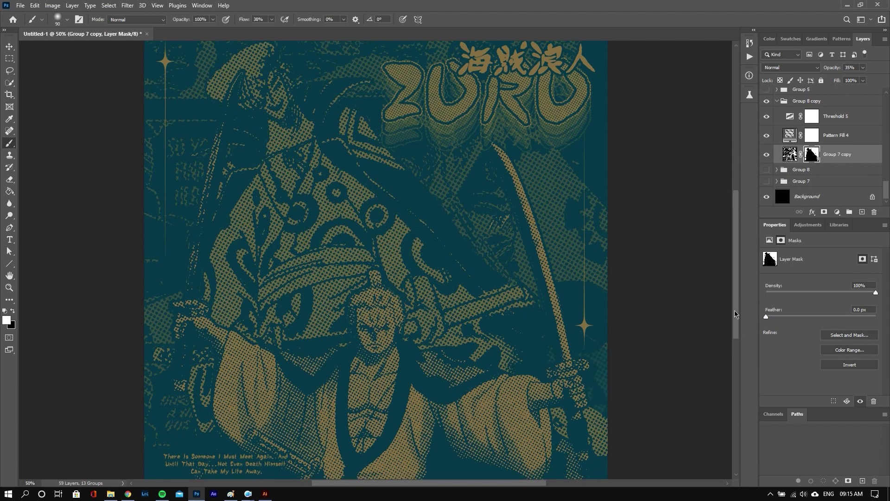
scroll(579, 362, "down", 3)
key("v")
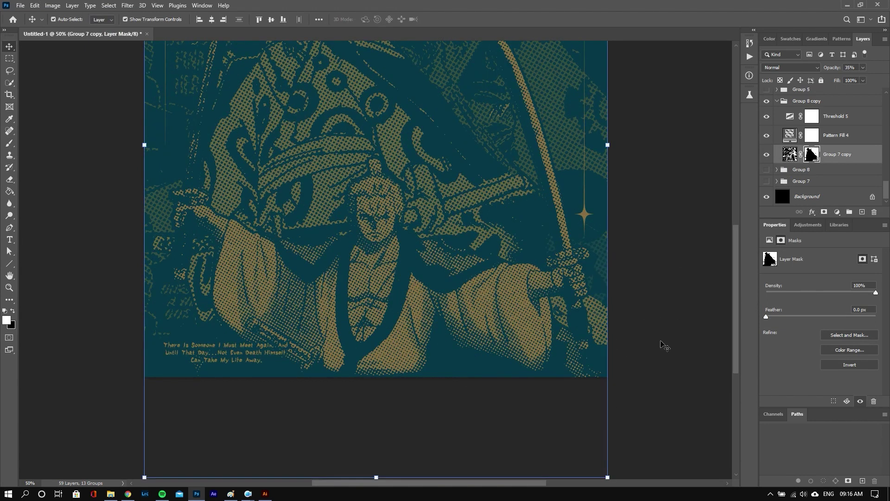
Browse the layers, selecting Group 8 copy, Group 6 copy 3, the tumblr smart object and Layer 7
scroll(809, 192, "up", 3)
left_click(808, 193)
scroll(834, 139, "up", 5)
scroll(883, 199, "down", 2)
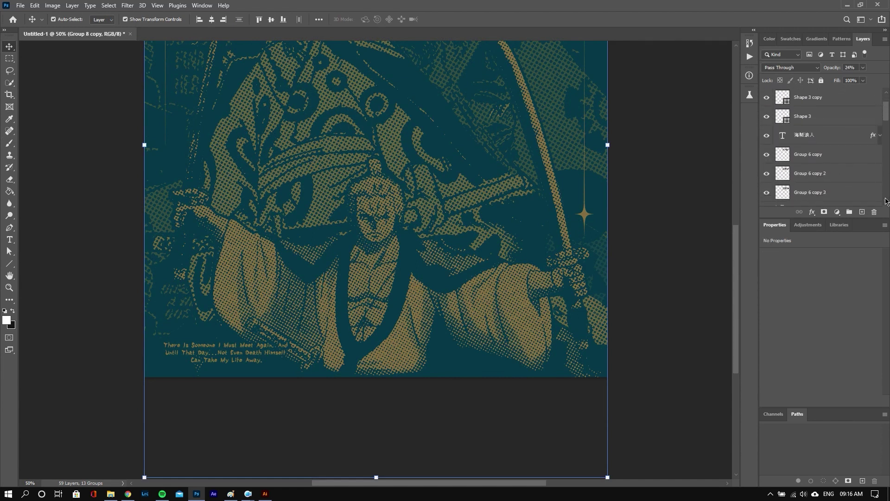
left_click(815, 192)
scroll(704, 209, "up", 3)
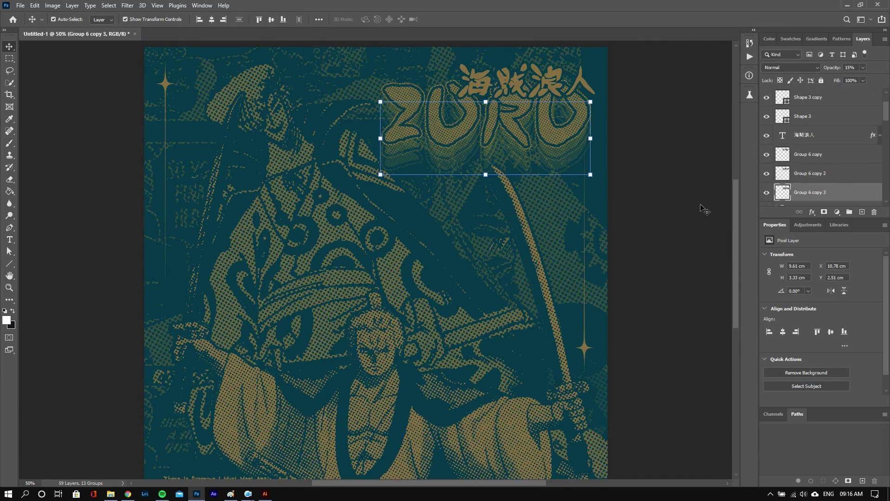
scroll(818, 190, "down", 3)
scroll(818, 187, "down", 3)
left_click(820, 170)
left_click(818, 135)
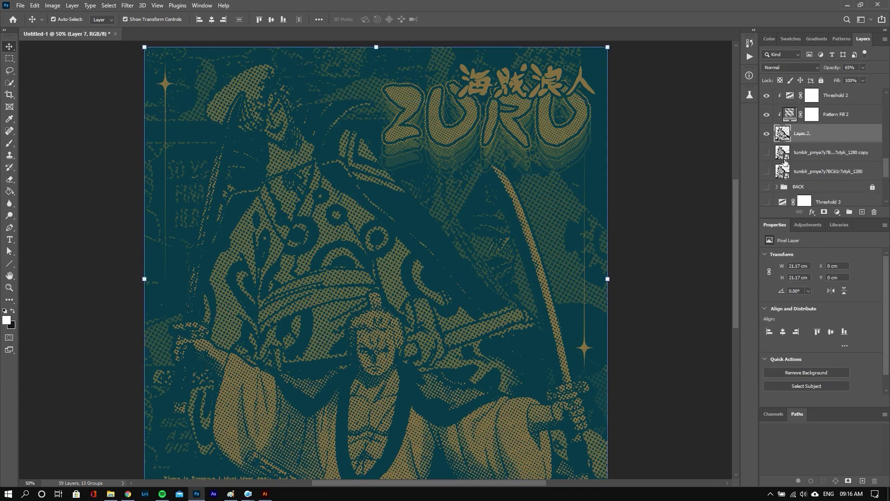
scroll(884, 161, "up", 3)
scroll(885, 161, "down", 3)
scroll(884, 153, "down", 3)
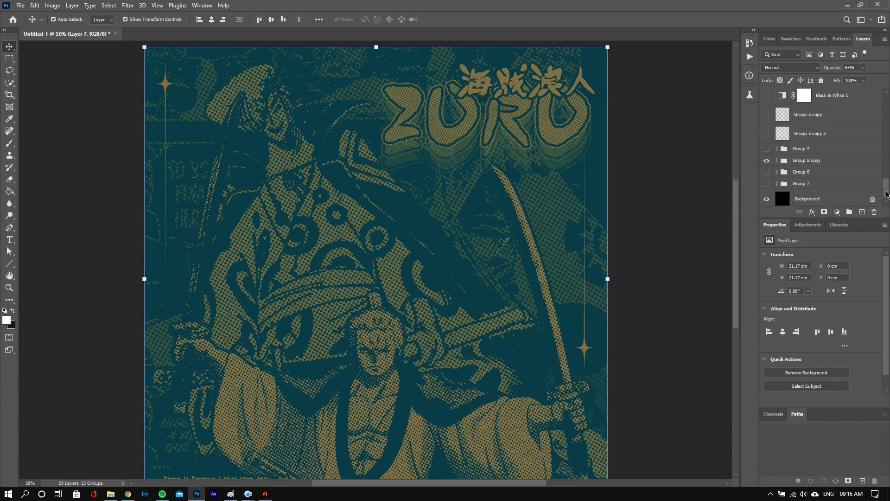
Reselect Group 7 copy and ready the brush with black as the painting colour
left_click(777, 158)
left_click(559, 204)
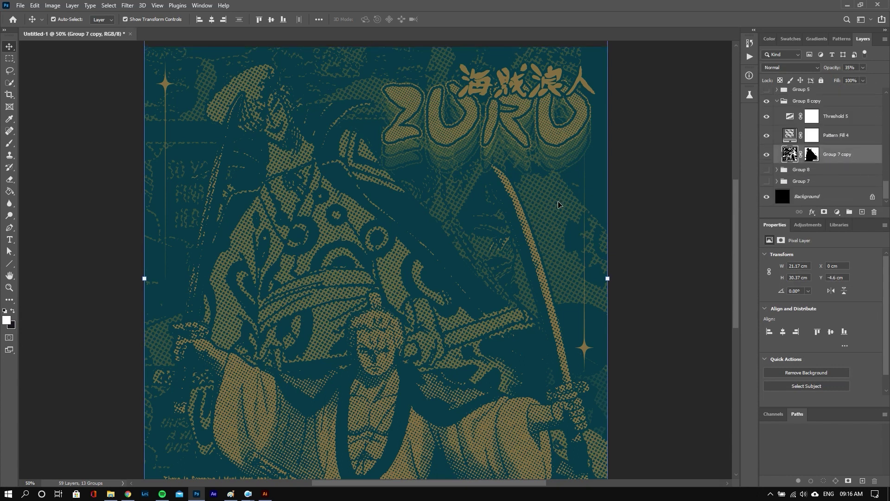
key("b")
key("x")
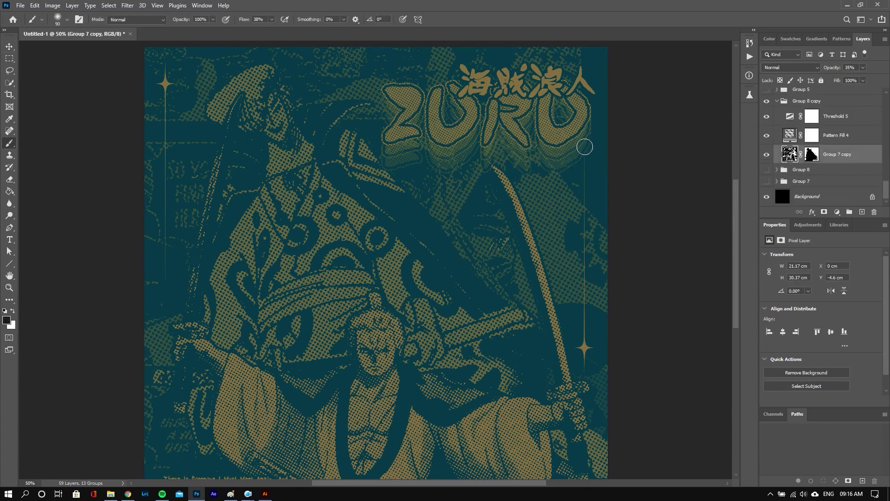